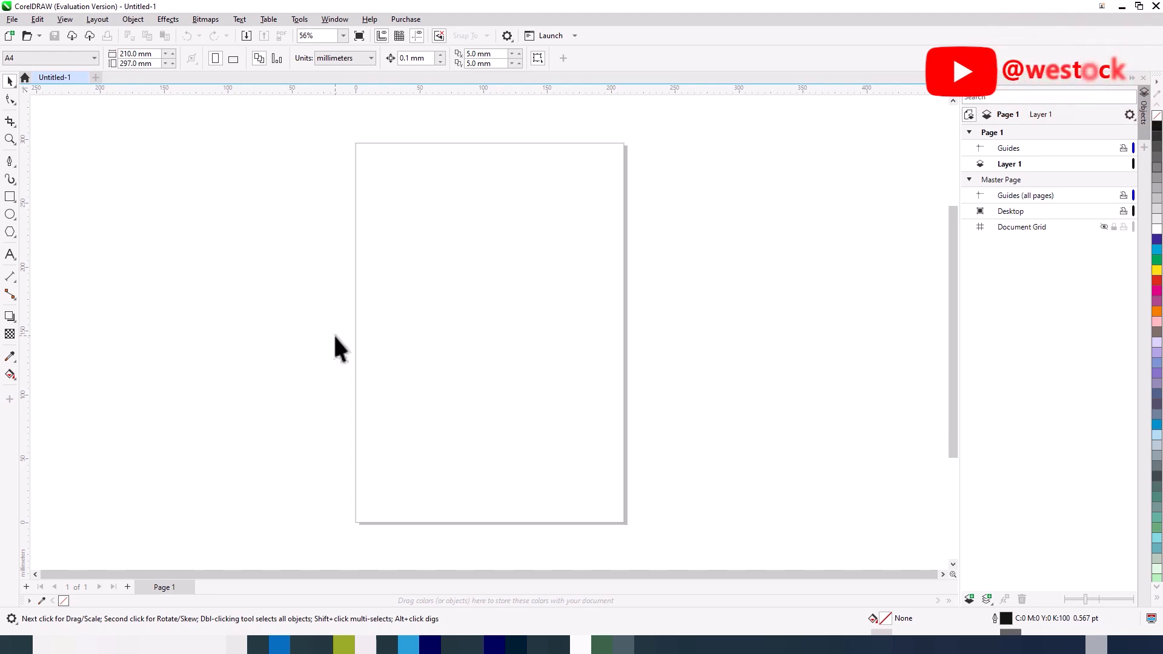
# Draw a closed Pen tool shape about 229 × 182 mm with two straight sides and a curved closing side, and delete it
pyautogui.click(13, 160)
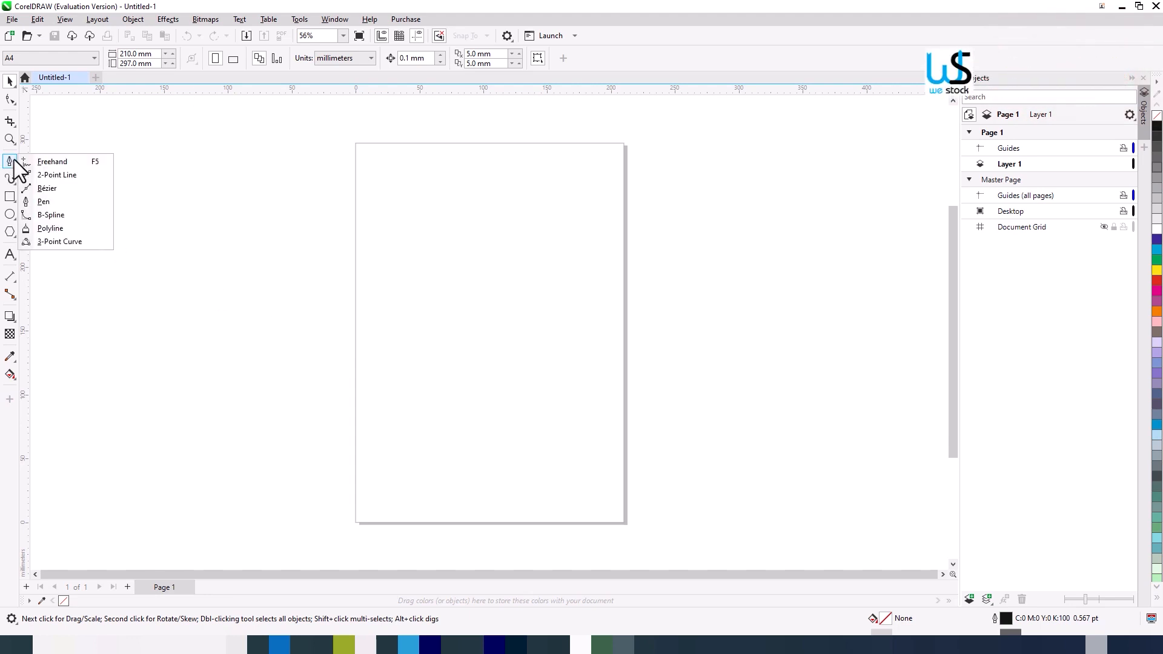
pyautogui.click(55, 202)
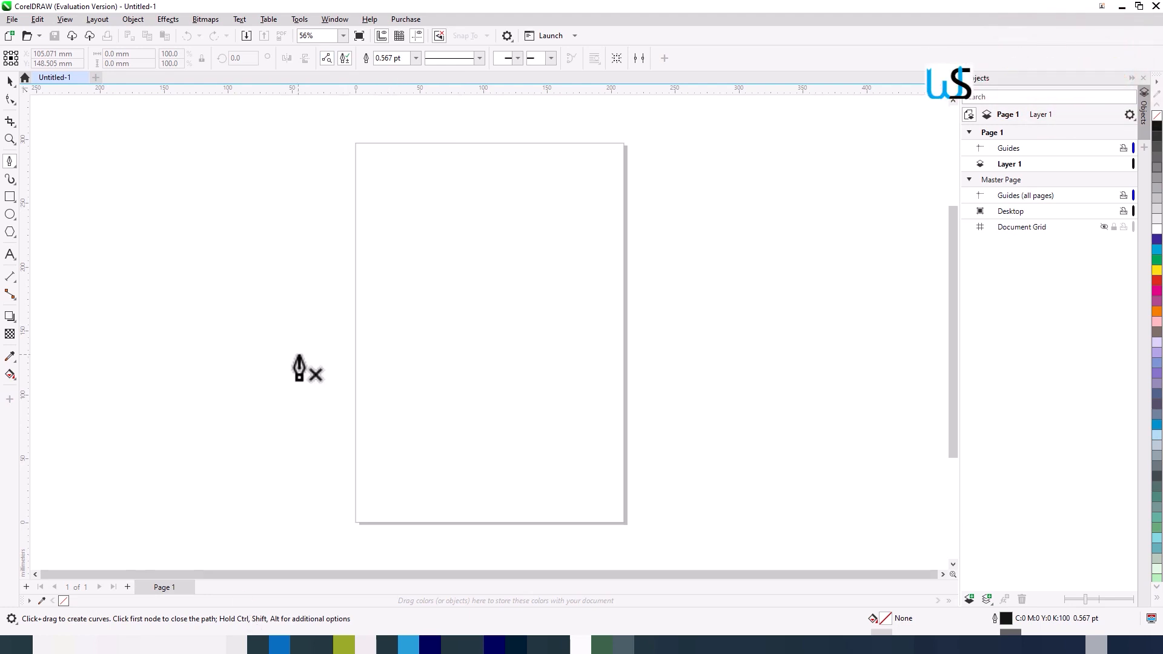
pyautogui.click(306, 307)
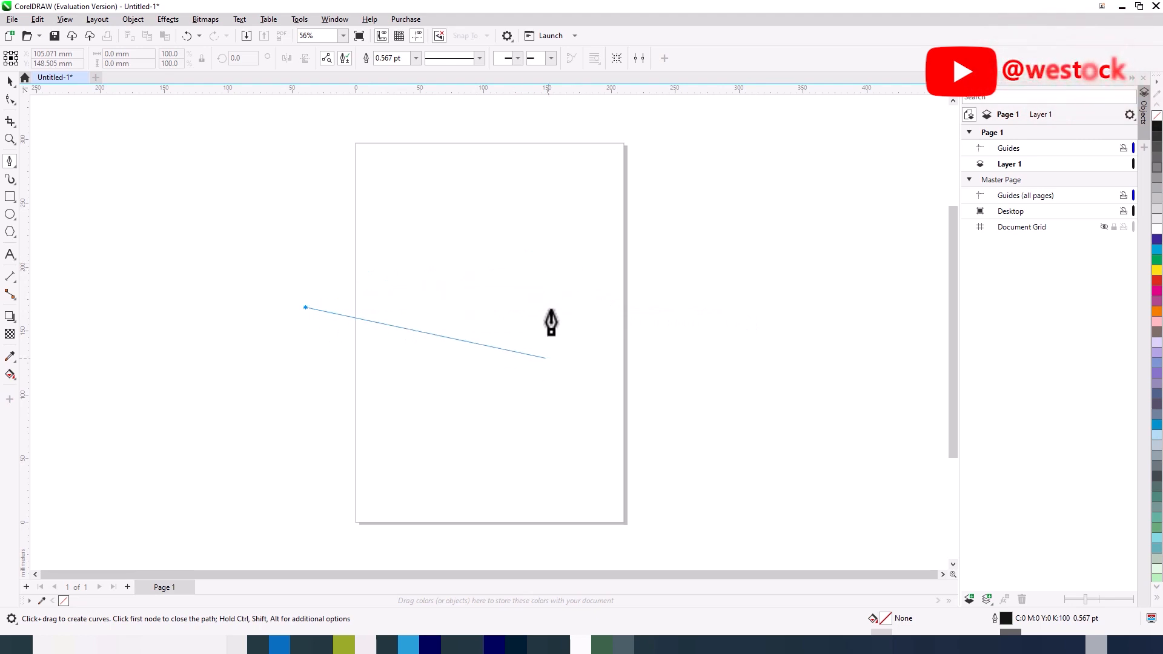
pyautogui.doubleClick(597, 249)
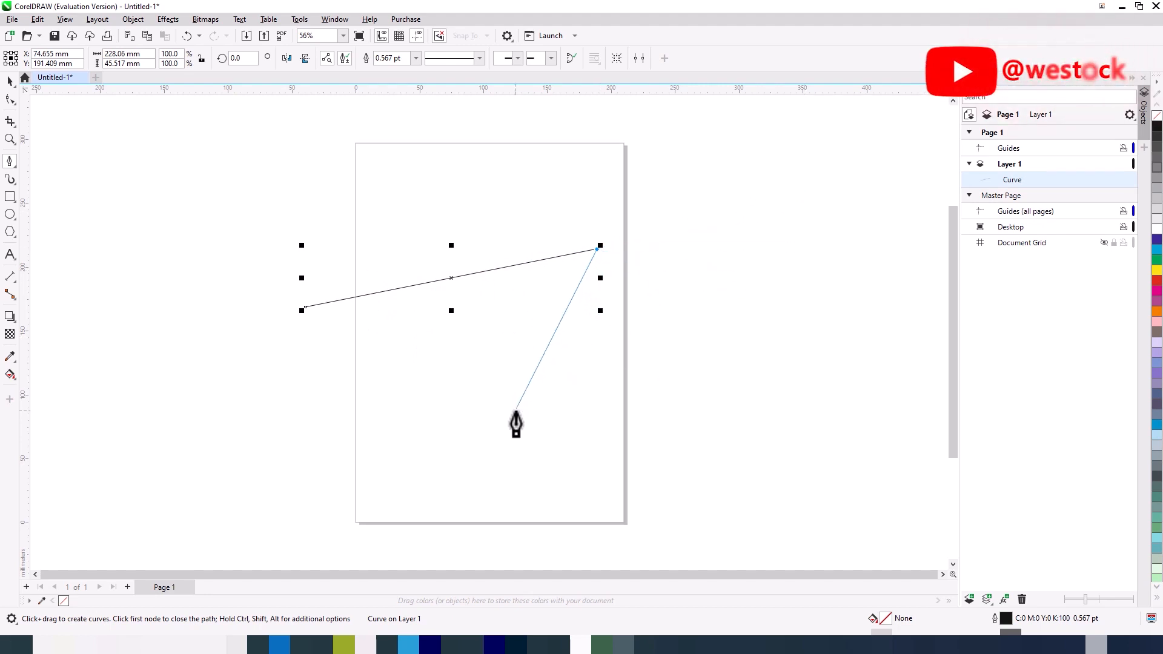
pyautogui.click(500, 480)
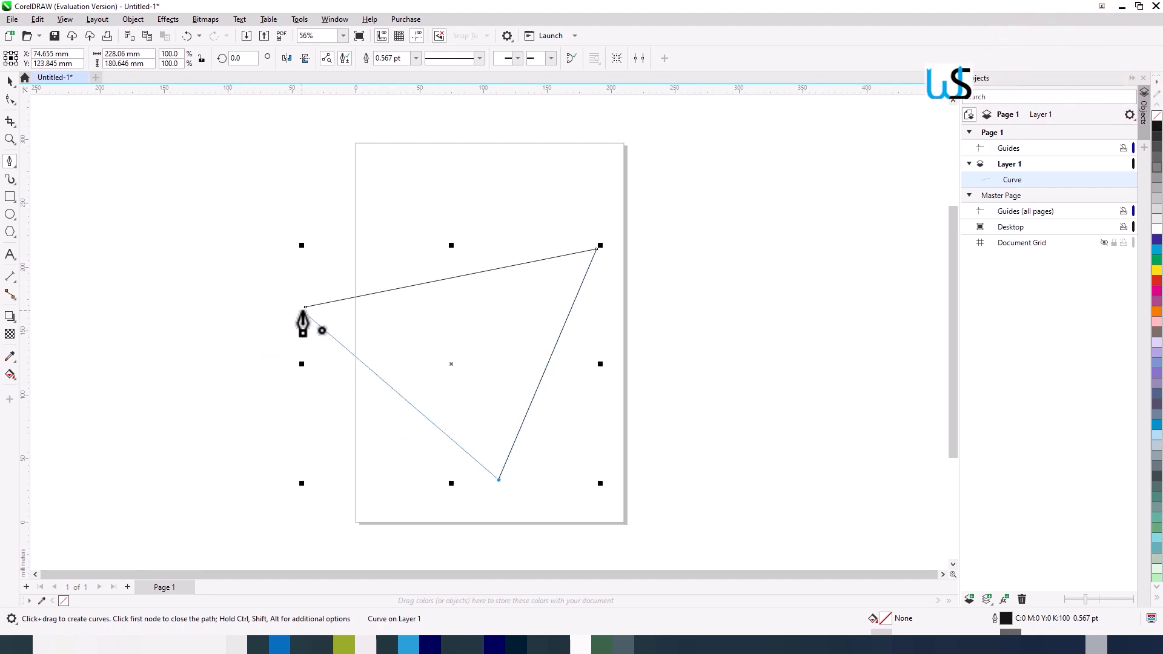
pyautogui.moveTo(306, 308); pyautogui.dragTo(292, 514)
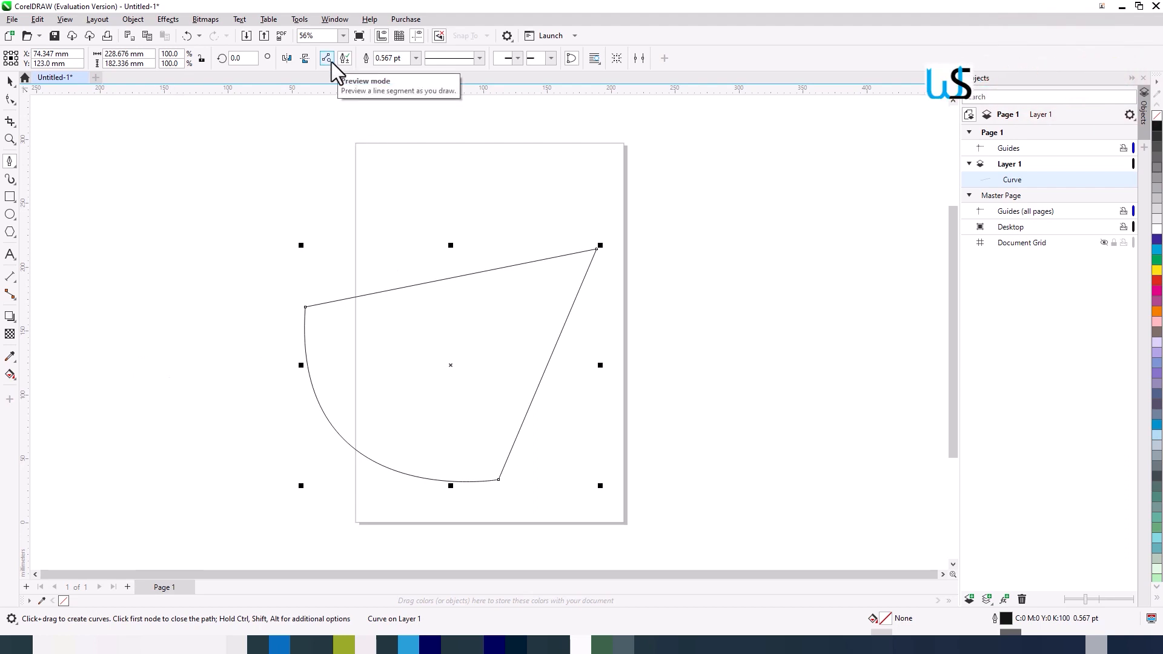
pyautogui.press('Delete')
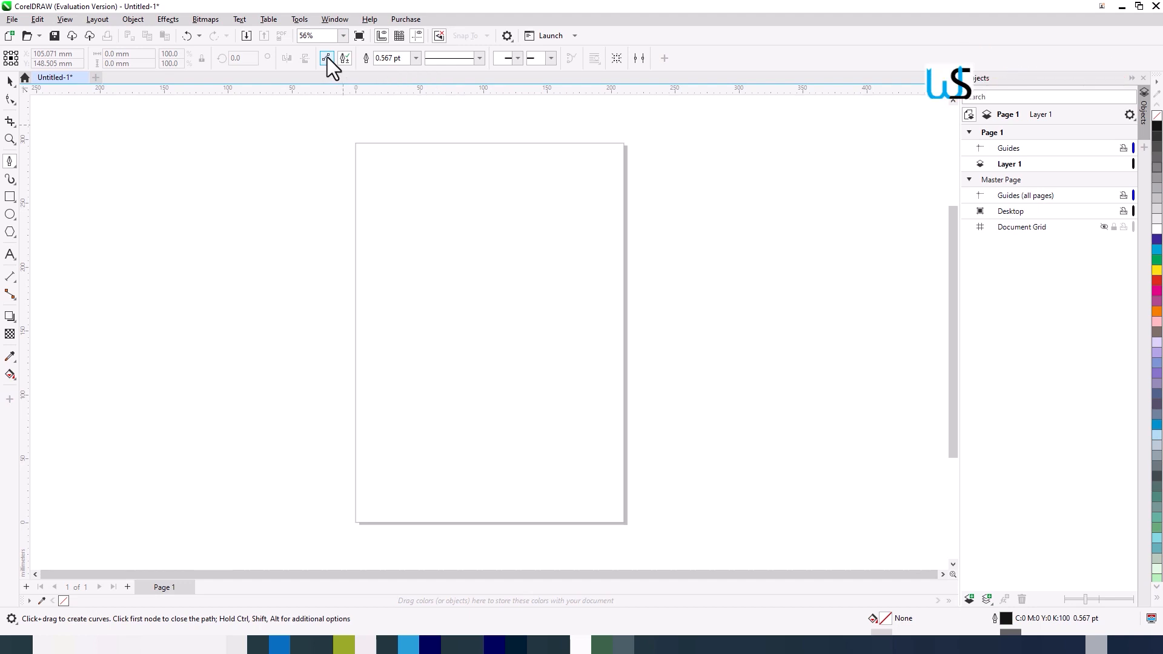
# Draw a closed triangle about 170 × 114 mm with the Pen tool while preview mode is off, and delete it
pyautogui.click(390, 345)
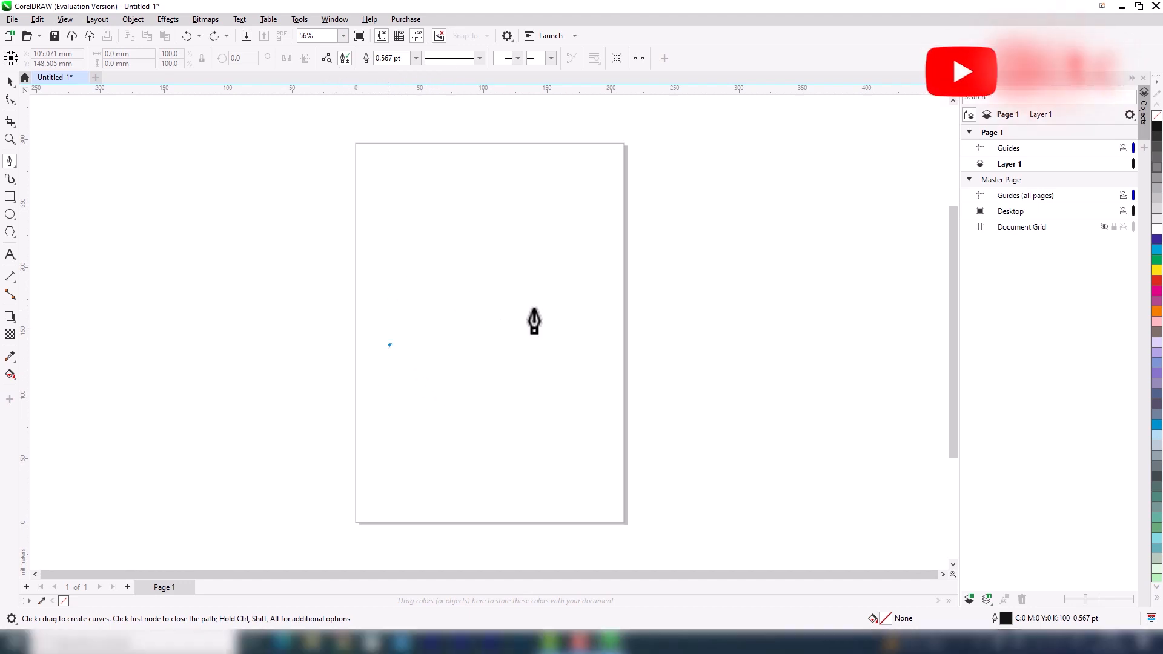
pyautogui.doubleClick(608, 299)
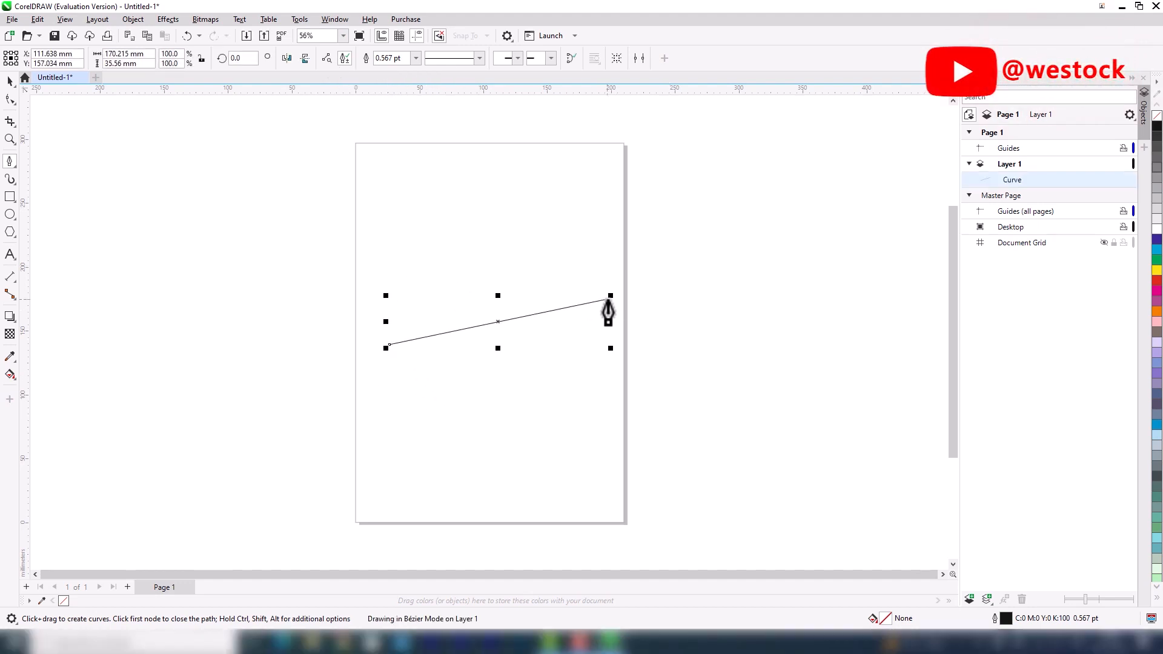
pyautogui.click(580, 446)
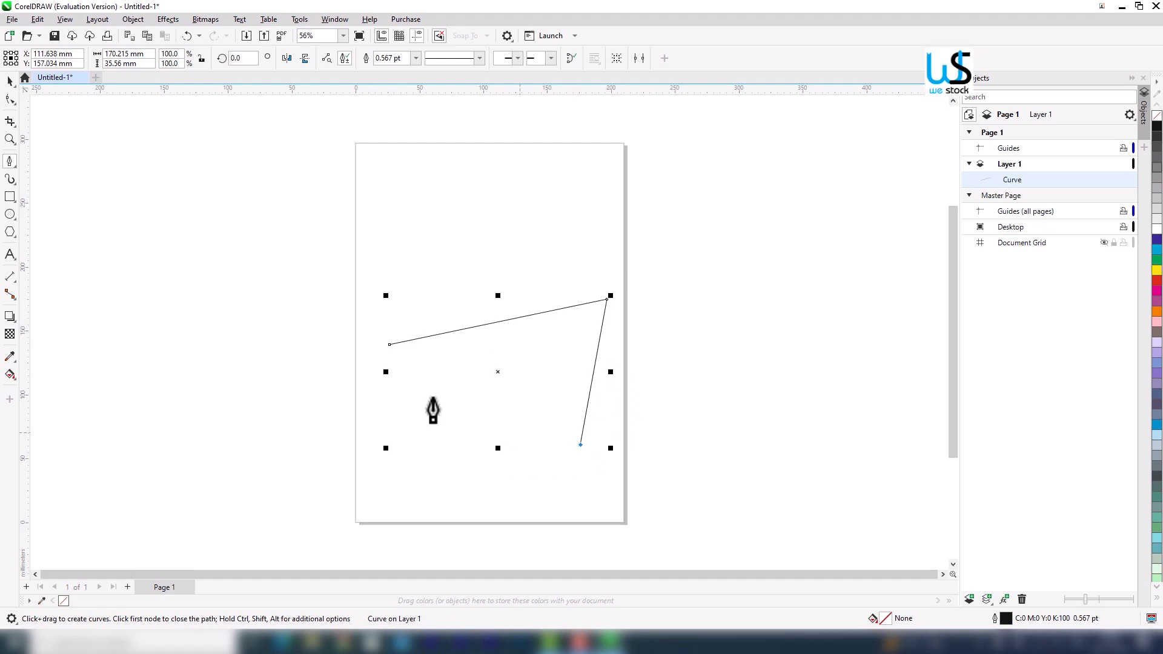
pyautogui.click(389, 345)
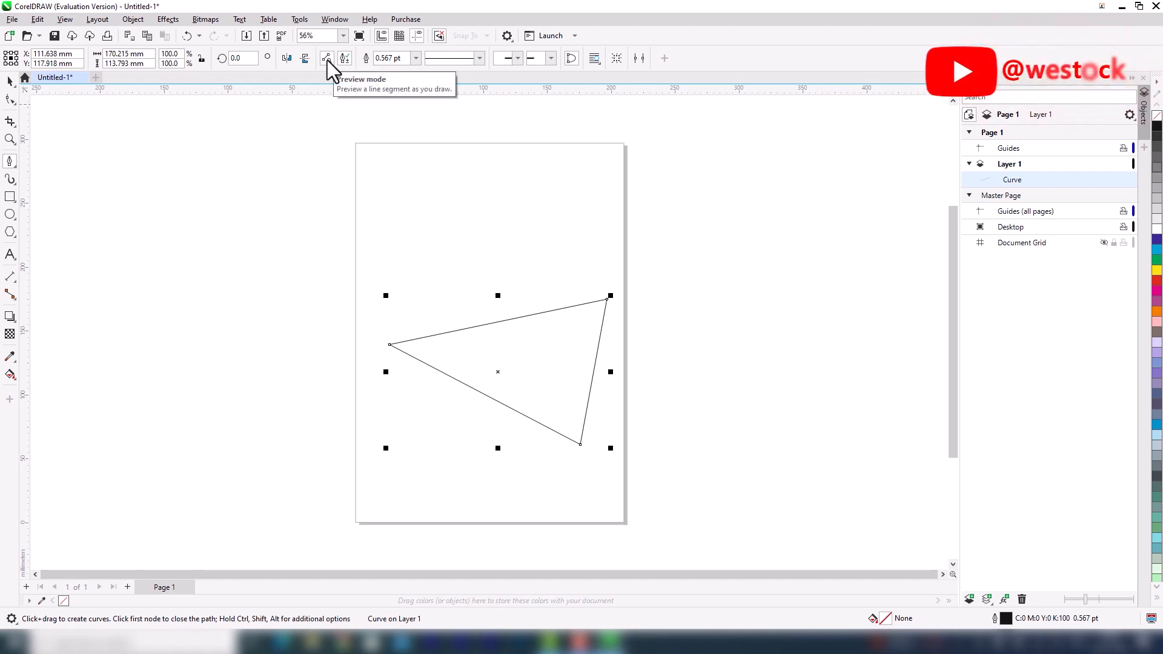
pyautogui.press('Delete')
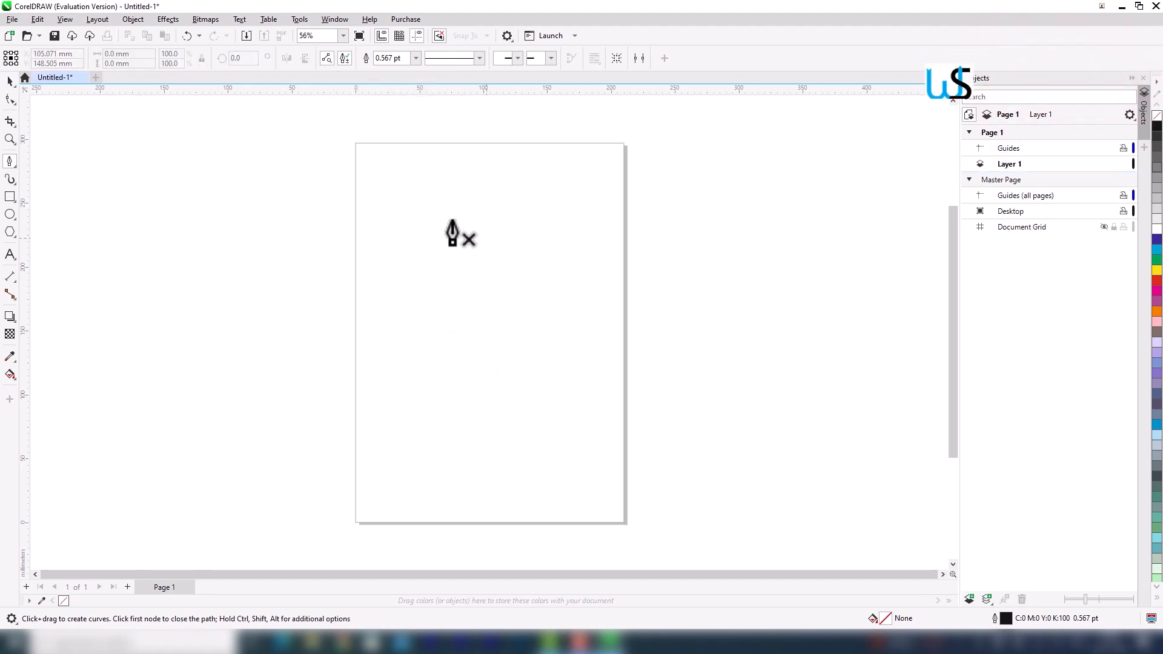
# Turn preview mode on and draw an open six-point polyline about 188 × 96 mm in the middle of the page
pyautogui.click(327, 58)
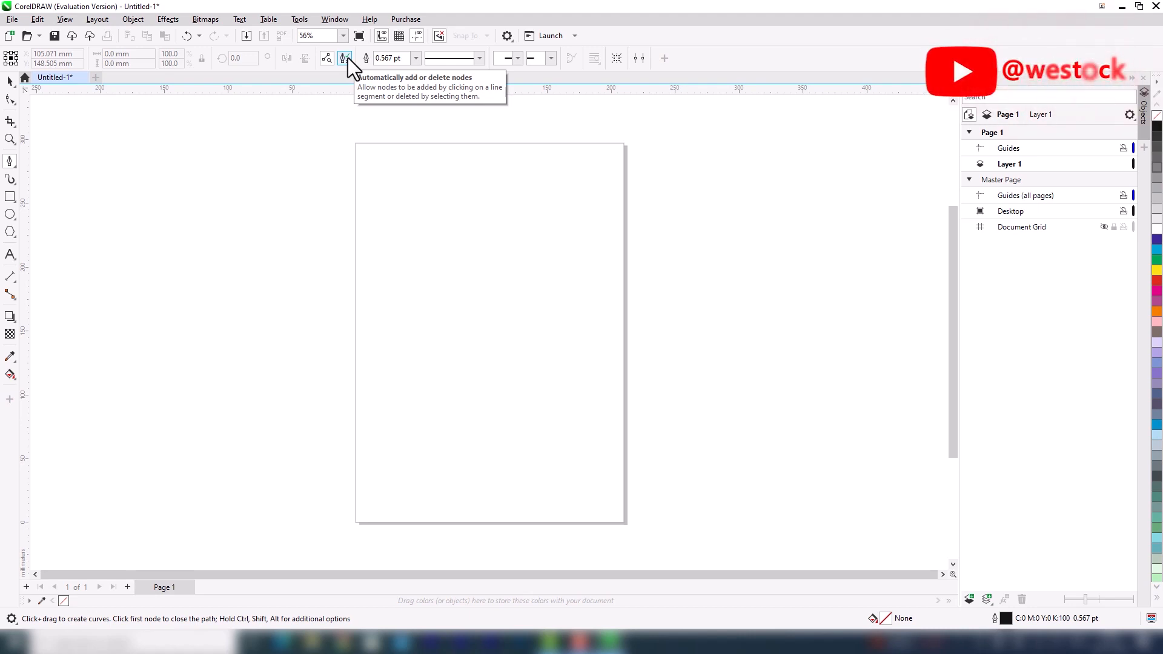
pyautogui.click(367, 321)
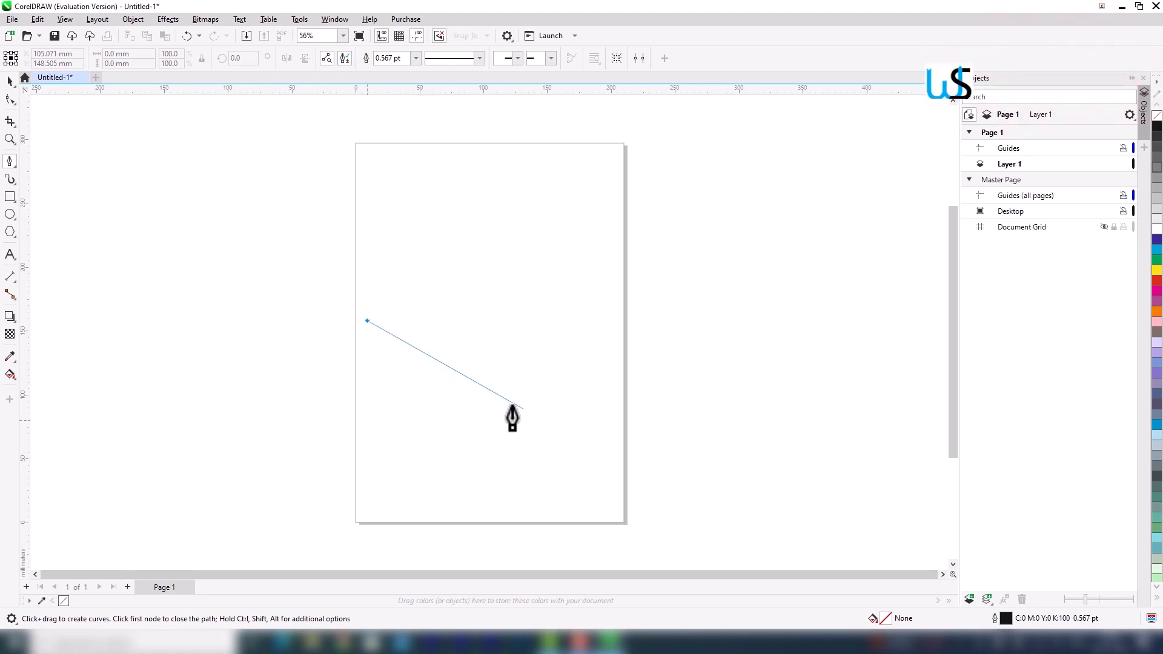
pyautogui.click(494, 396)
pyautogui.click(607, 327)
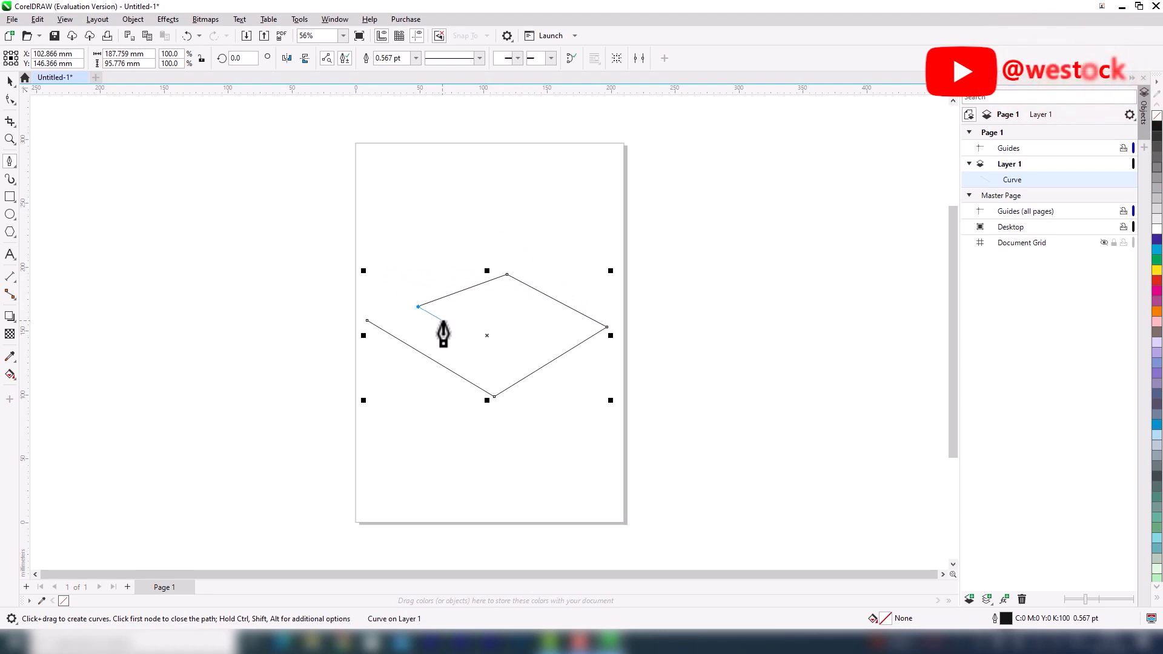
pyautogui.click(477, 346)
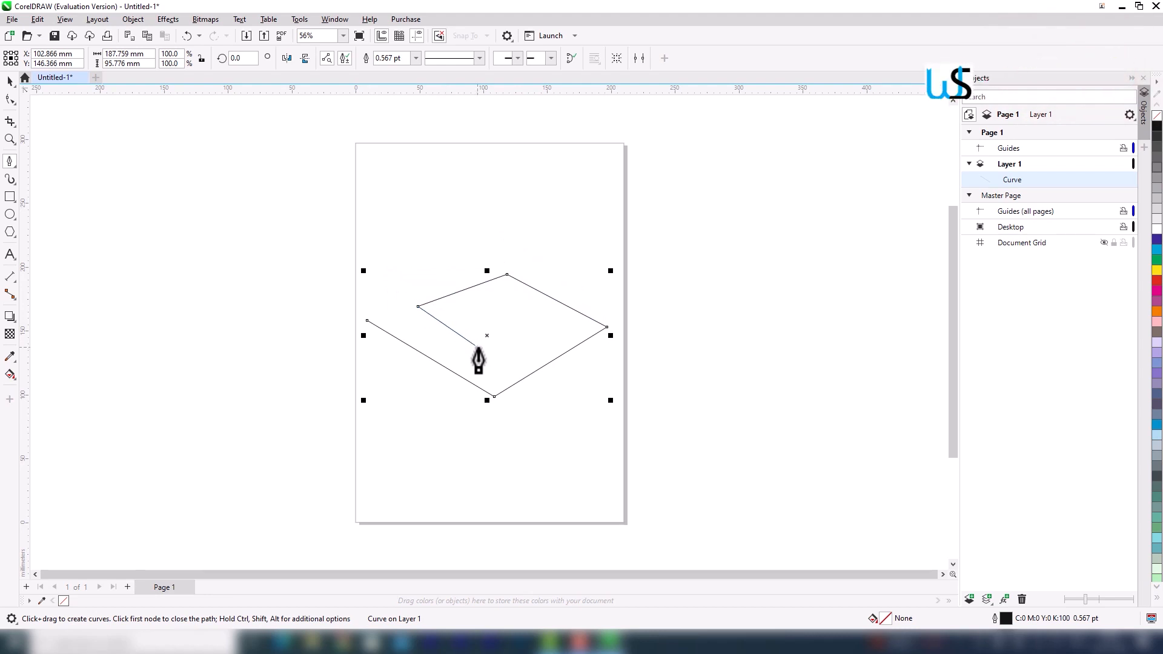
pyautogui.doubleClick(473, 341)
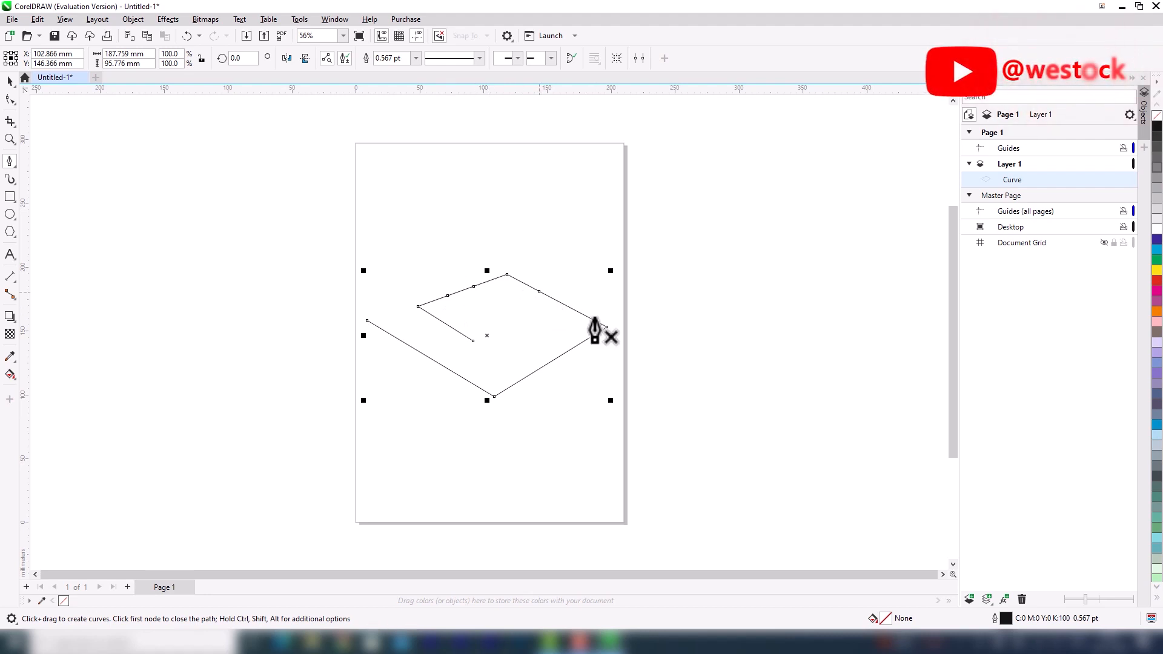
# Add nodes along the polyline's upper and right edges and delete its rightmost and topmost corner nodes
pyautogui.click(573, 309)
pyautogui.click(556, 359)
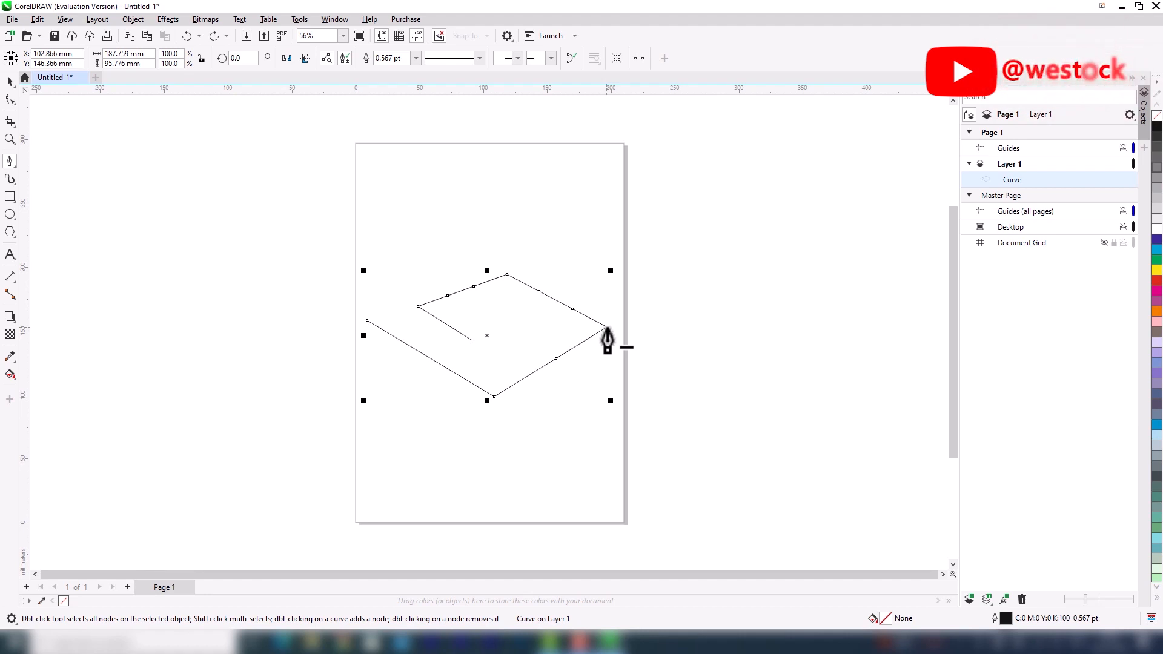
pyautogui.click(607, 328)
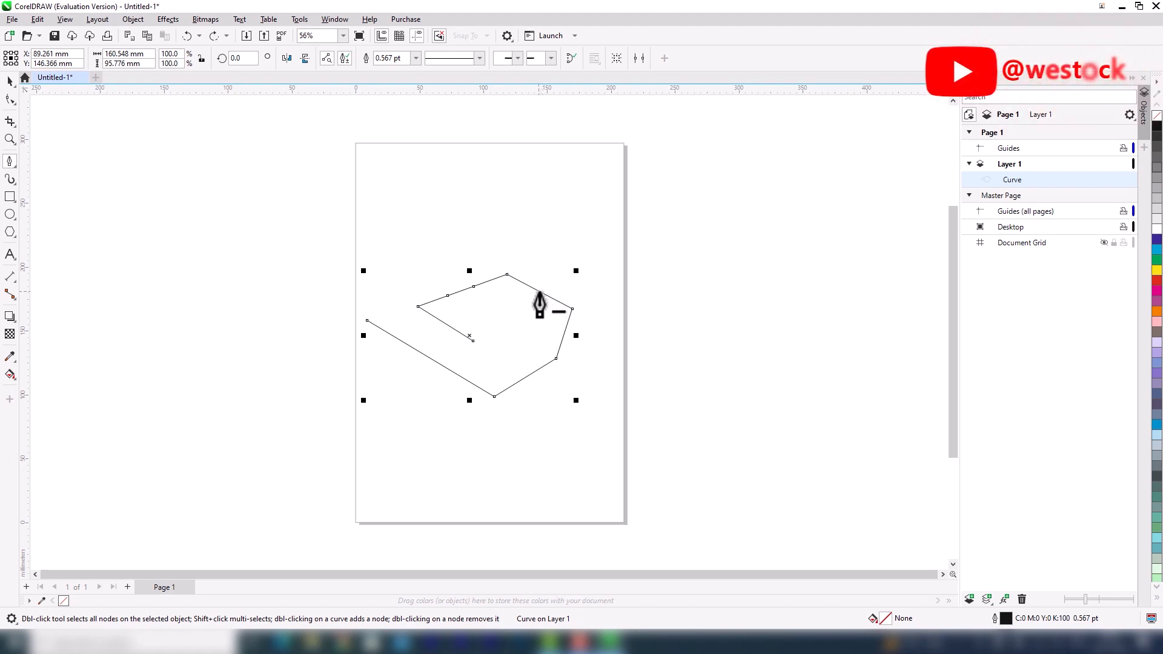
pyautogui.click(507, 276)
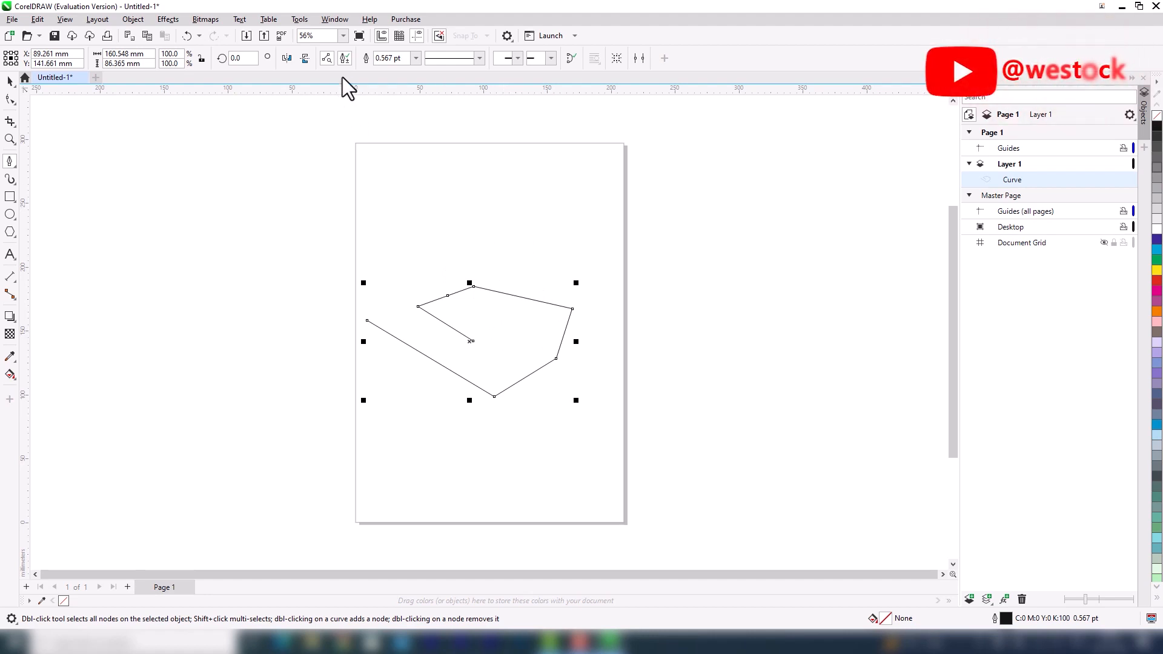
# Turn off automatic node adding and deleting, and try a line about 26 mm long over the polyline's upper-right edge, undoing it
pyautogui.click(344, 58)
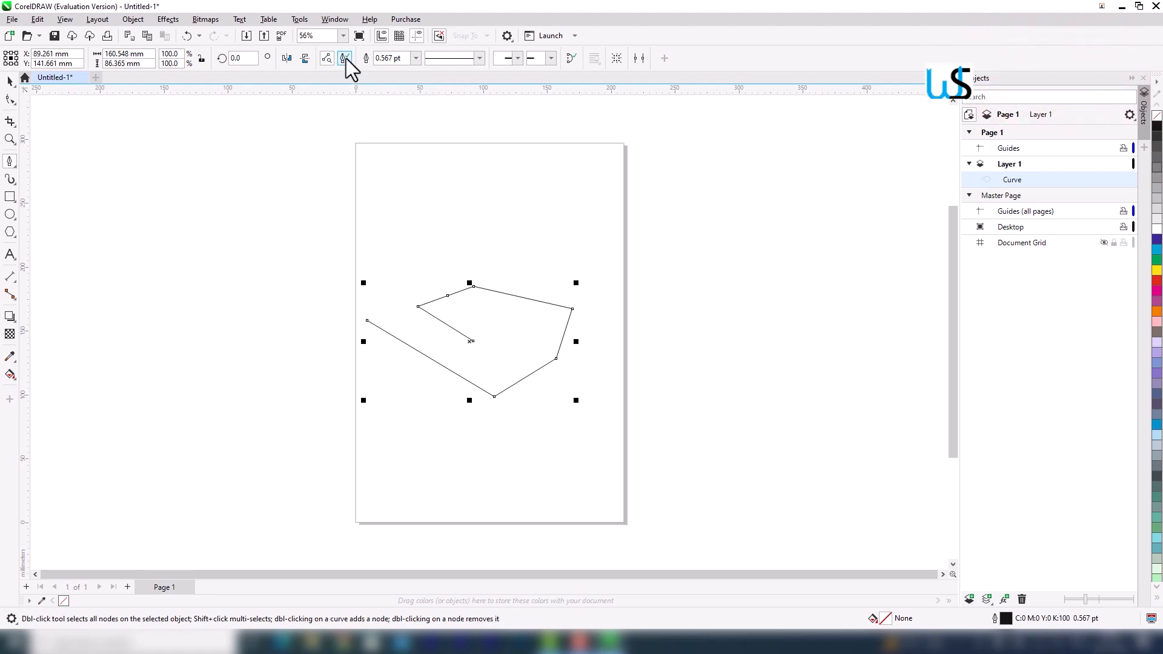
pyautogui.click(498, 293)
pyautogui.click(532, 301)
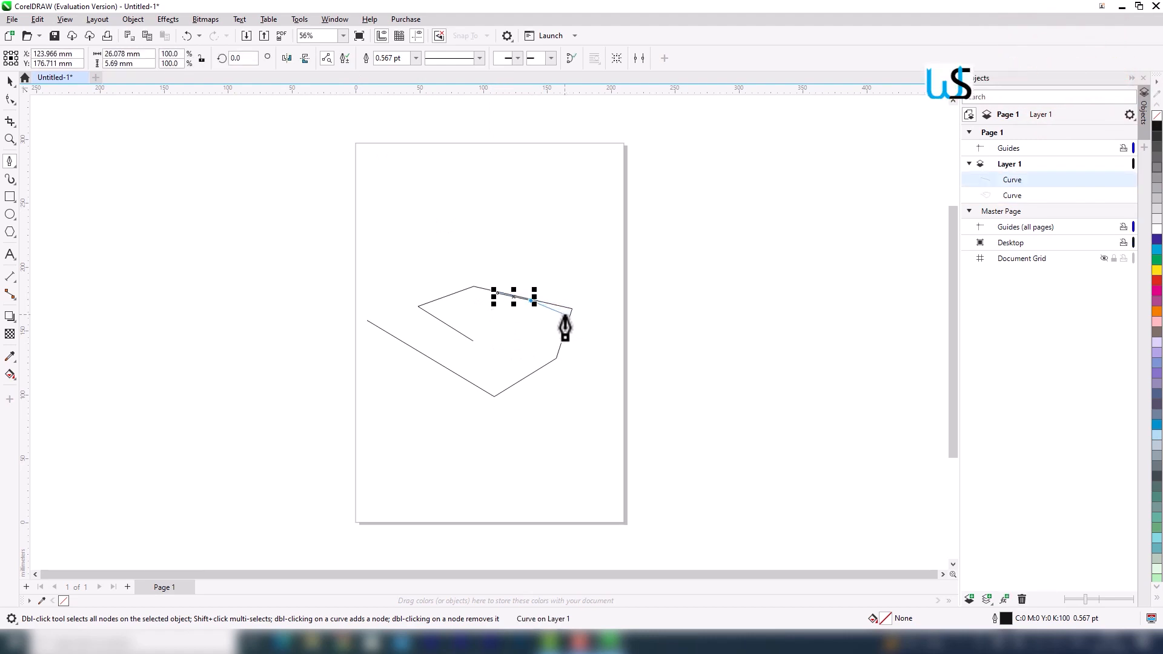
pyautogui.hotkey('ctrl', 'z')
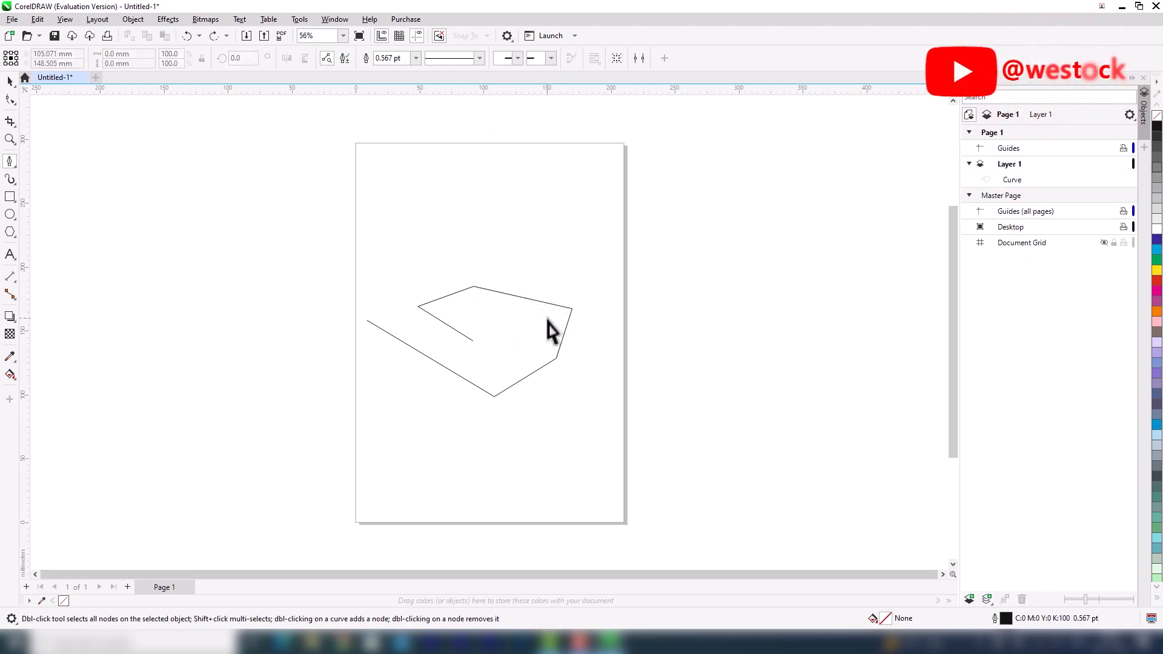
# Select the polyline, draw a closed shape about 81 × 66 mm over it with the Pen tool, and delete the new shape
pyautogui.click(10, 81)
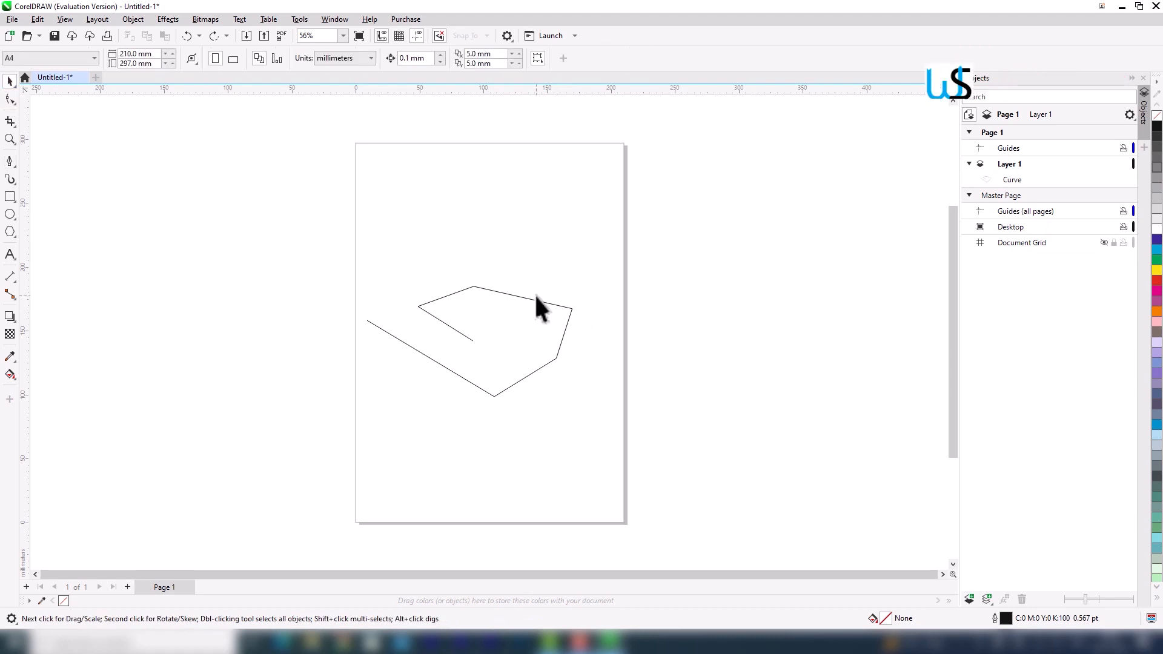
pyautogui.click(538, 302)
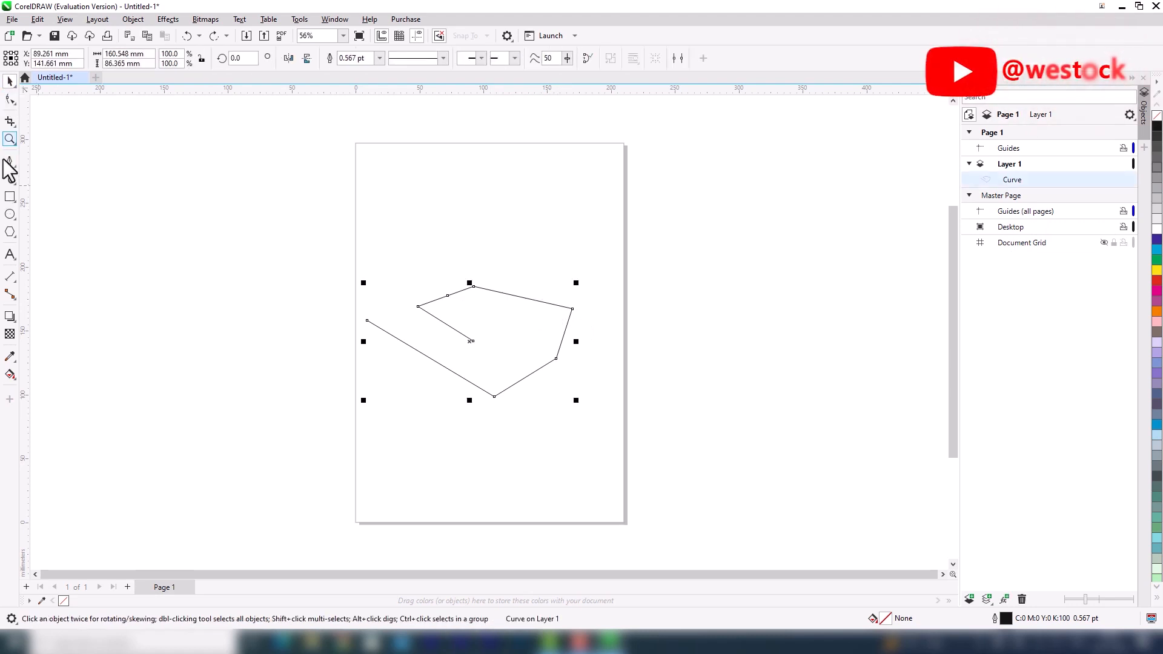
pyautogui.click(525, 299)
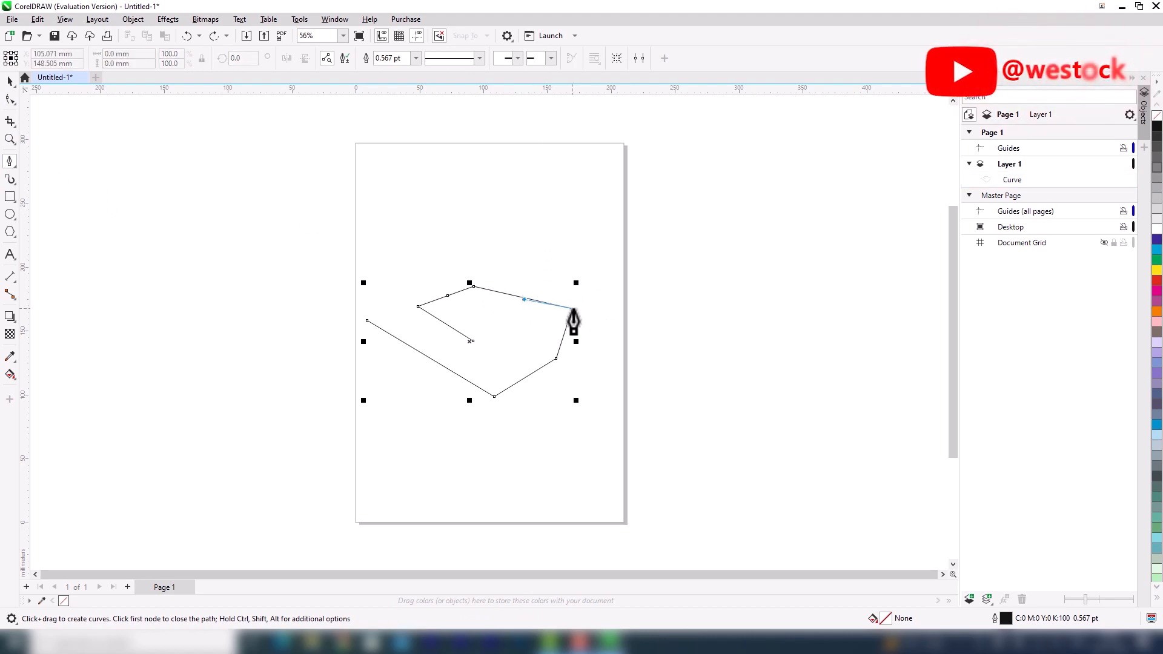
pyautogui.click(571, 312)
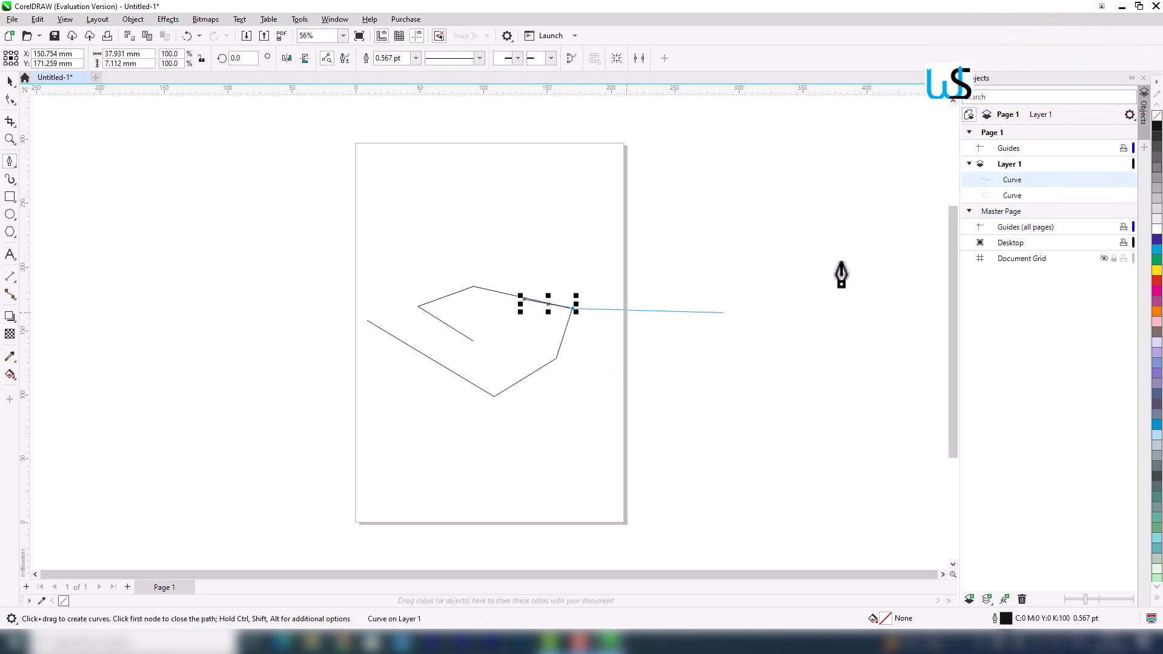
pyautogui.click(534, 384)
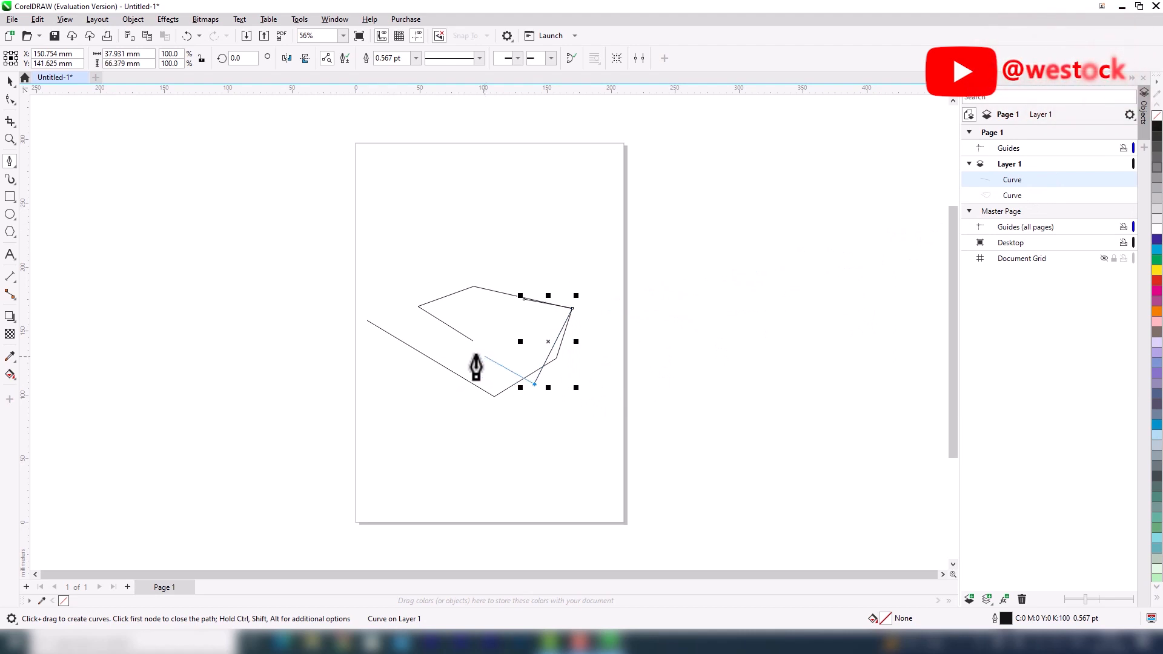
pyautogui.click(493, 306)
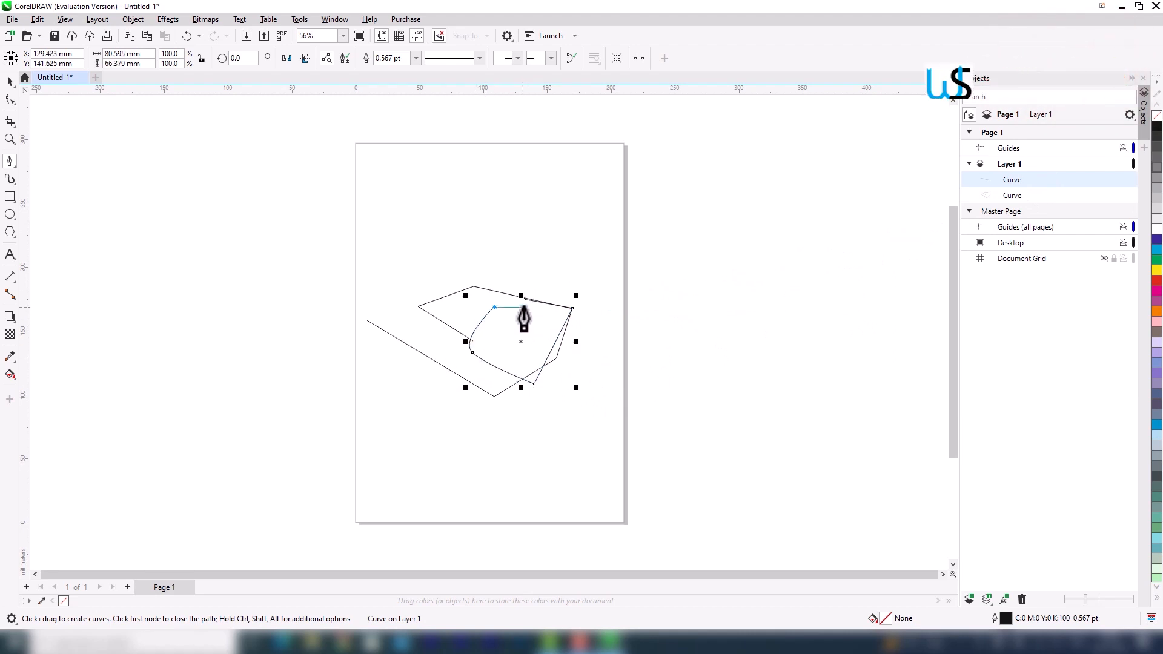
pyautogui.click(525, 300)
pyautogui.press('Delete')
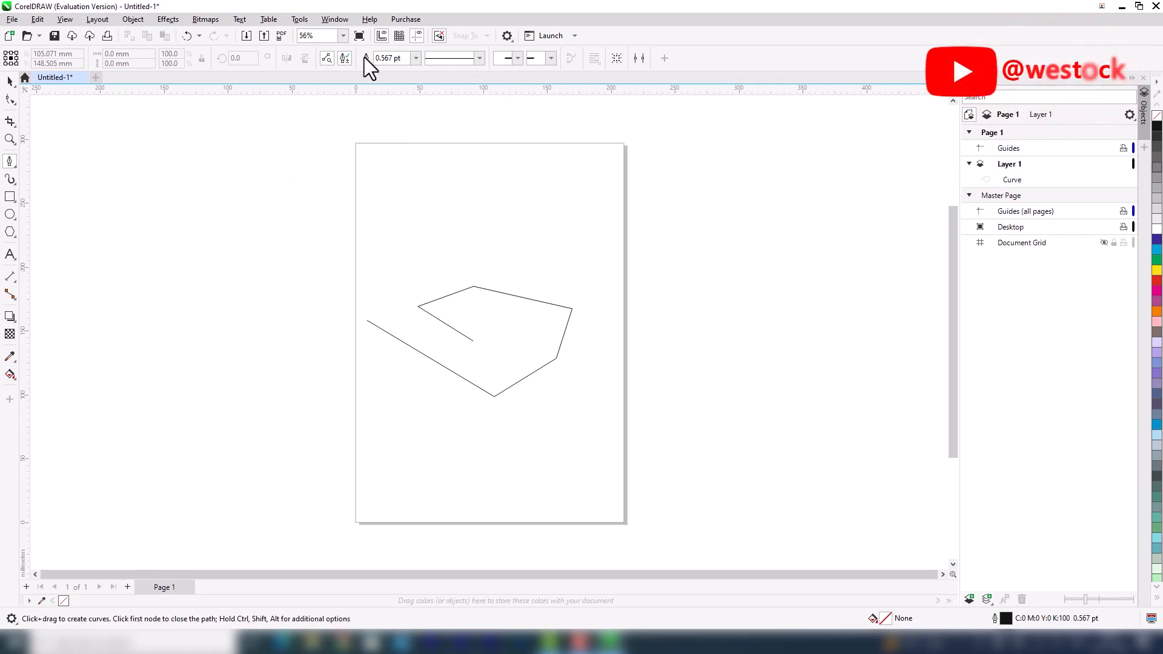
# Move the open polyline to the lower part of the page and set the Pen tool's outline width to 1.0 pt
pyautogui.press('space')
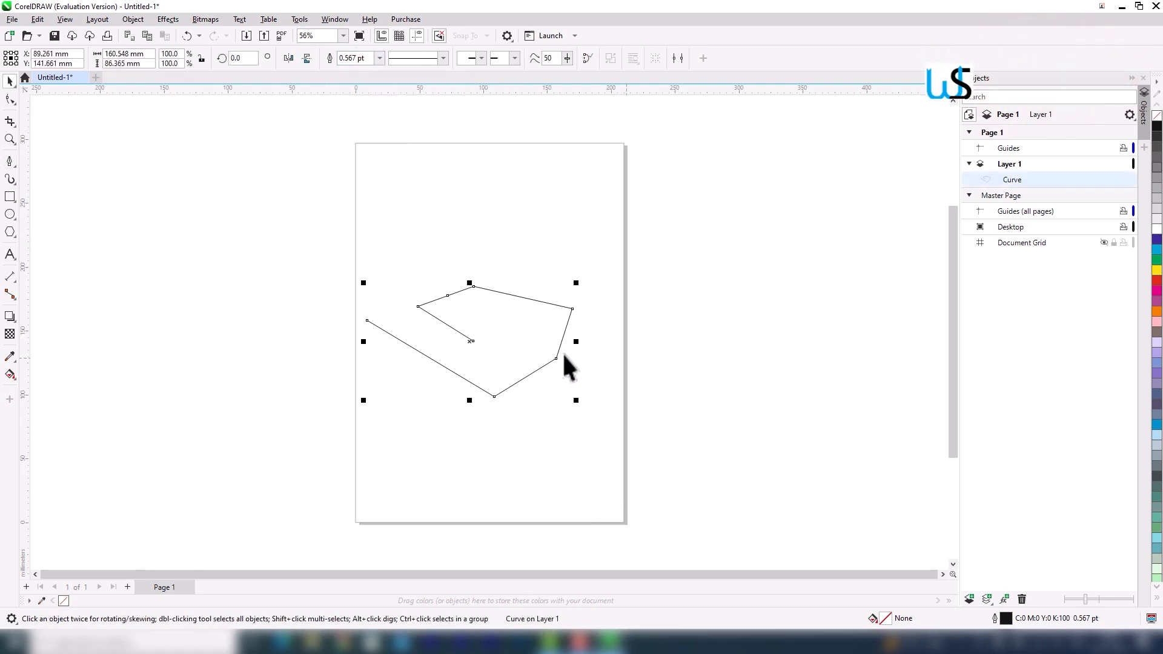
pyautogui.click(490, 315)
pyautogui.press('Tab')
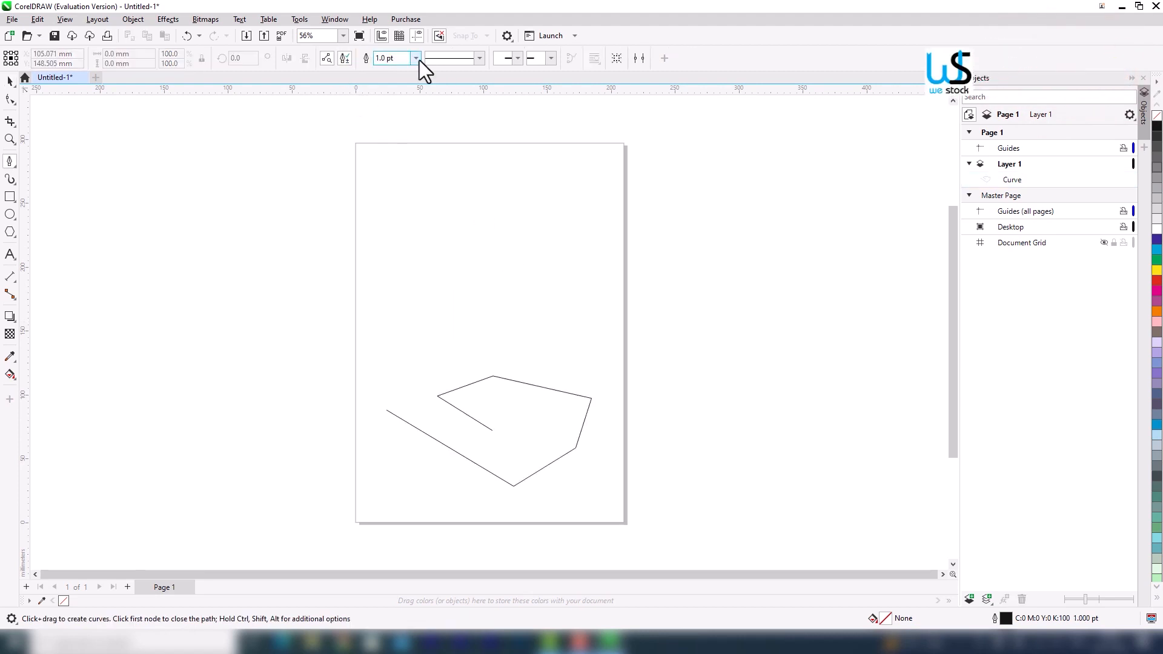
# Set the default outline width for new Graphic objects to 4.0 pt
pyautogui.click(419, 60)
pyautogui.click(419, 60)
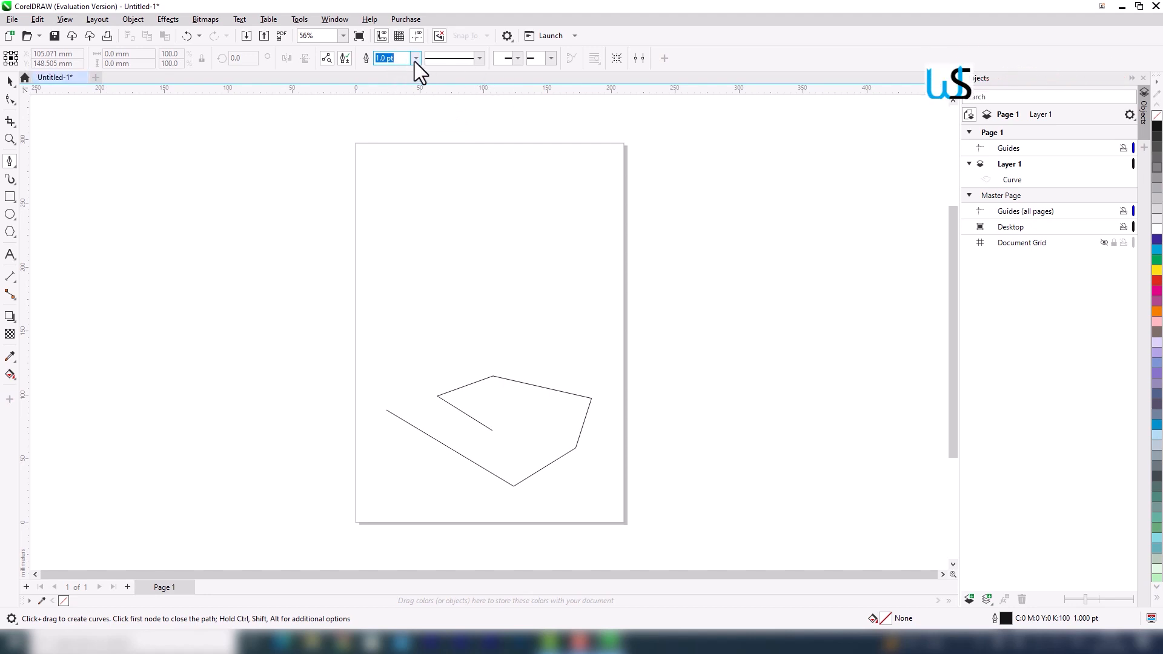
pyautogui.click(416, 58)
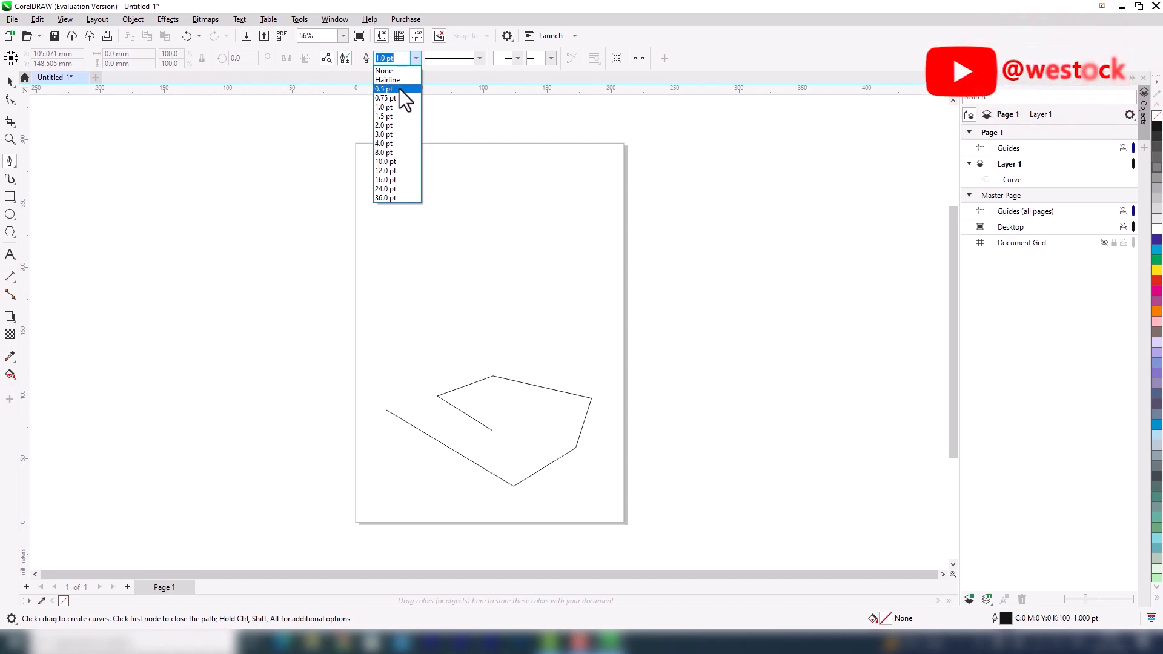
pyautogui.click(390, 146)
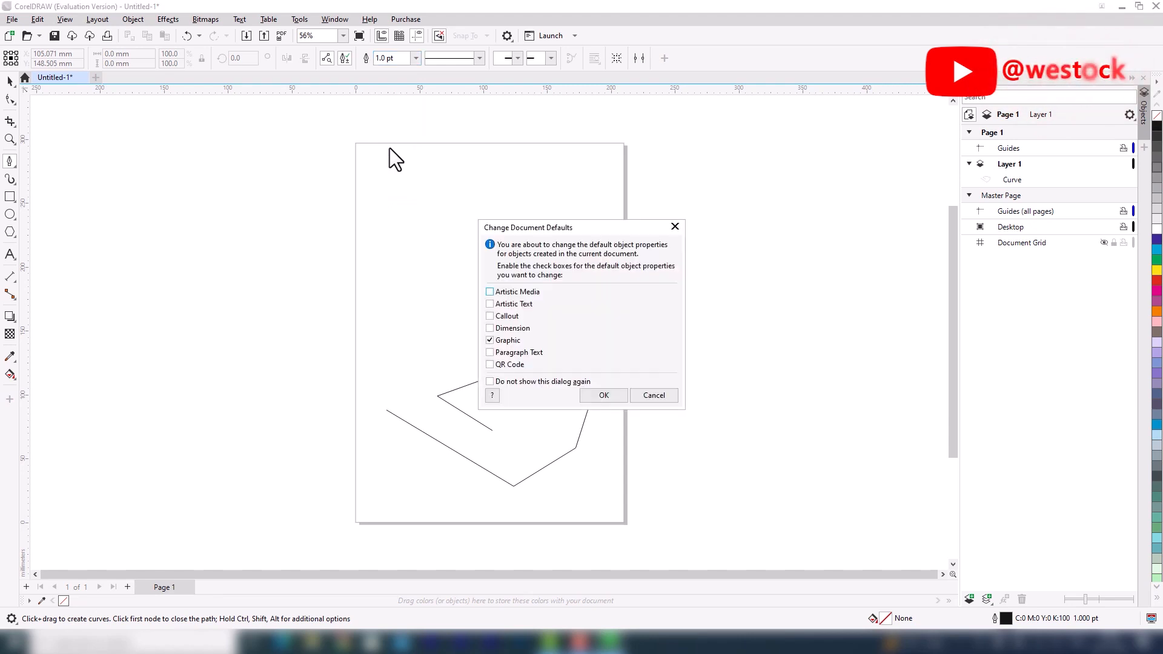
pyautogui.moveTo(555, 227); pyautogui.dragTo(501, 165)
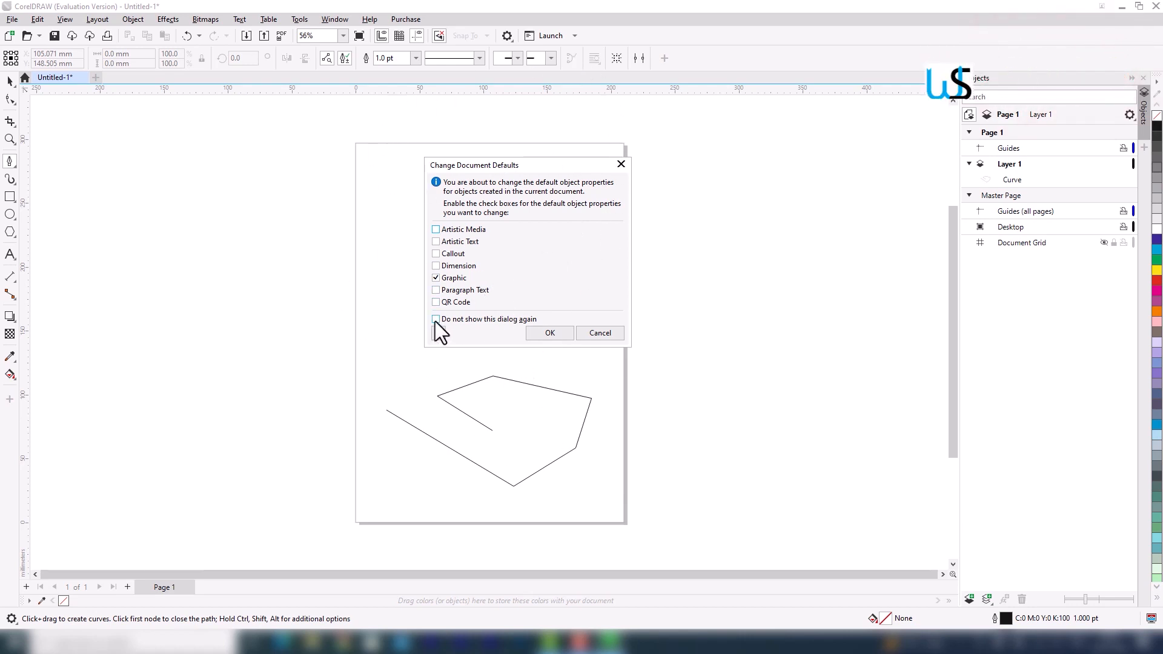
pyautogui.click(550, 334)
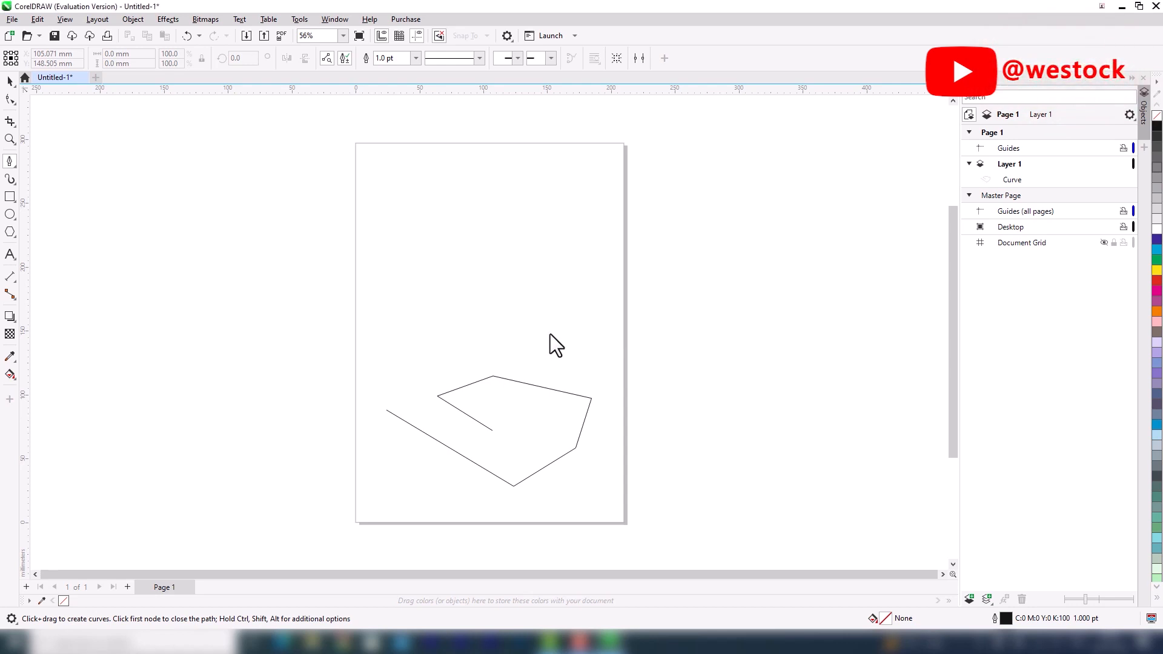
# Draw an open six-segment polyline about 137 × 44 mm above the existing one with the Pen tool
pyautogui.click(422, 262)
pyautogui.click(521, 316)
pyautogui.click(430, 313)
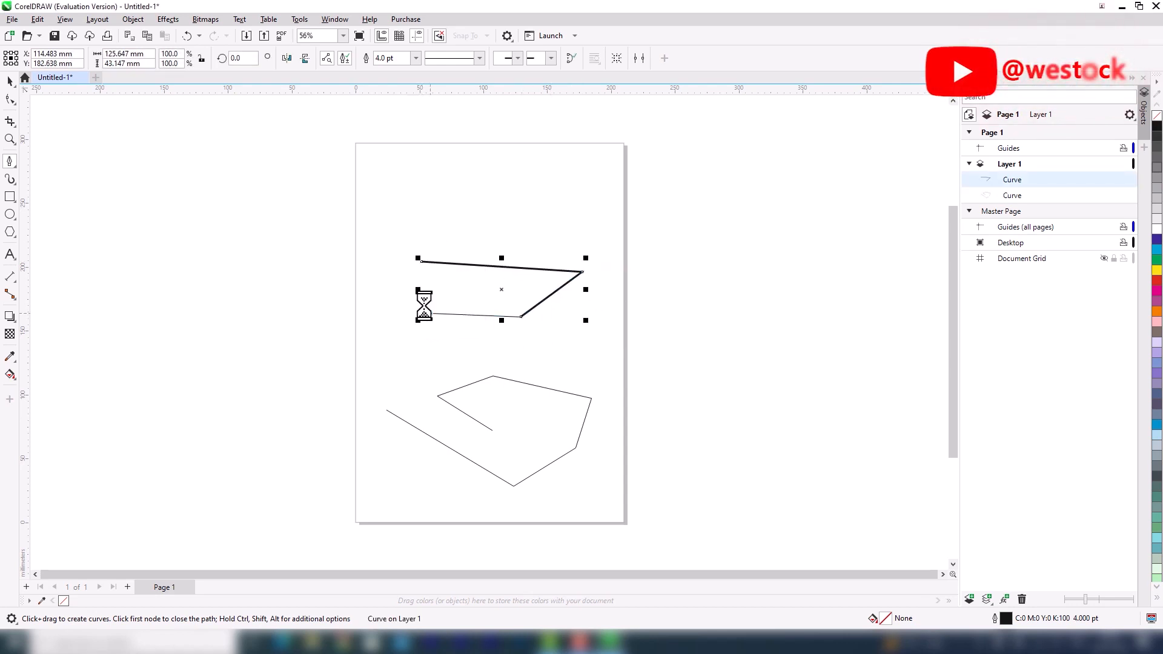
pyautogui.click(407, 302)
pyautogui.click(453, 291)
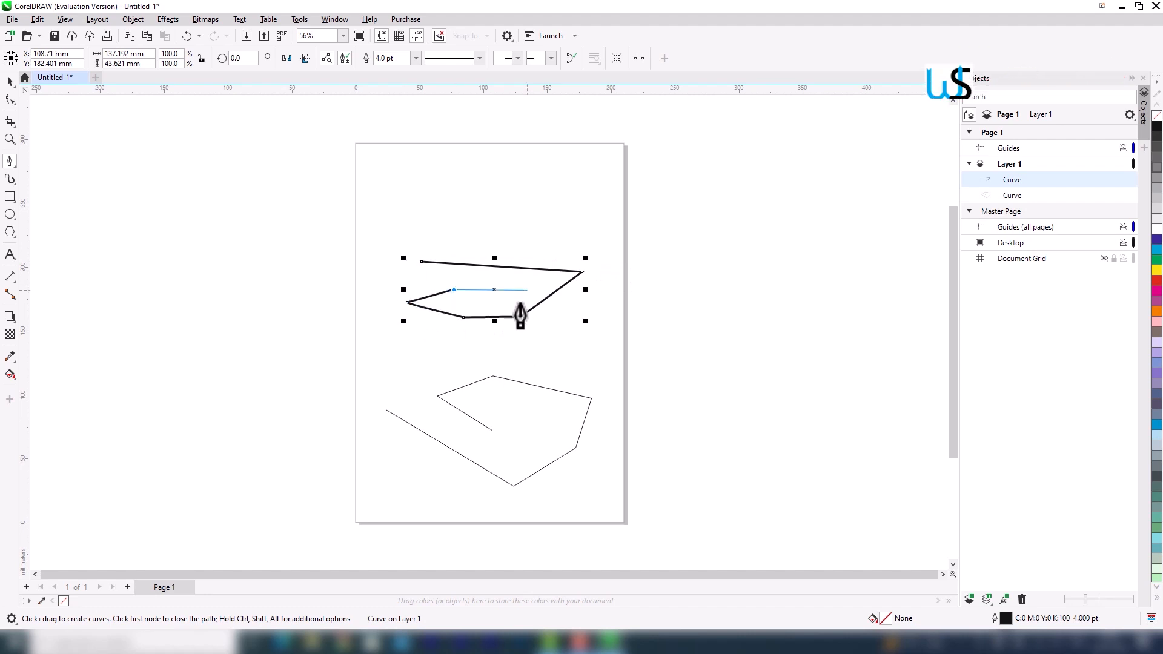
pyautogui.click(515, 295)
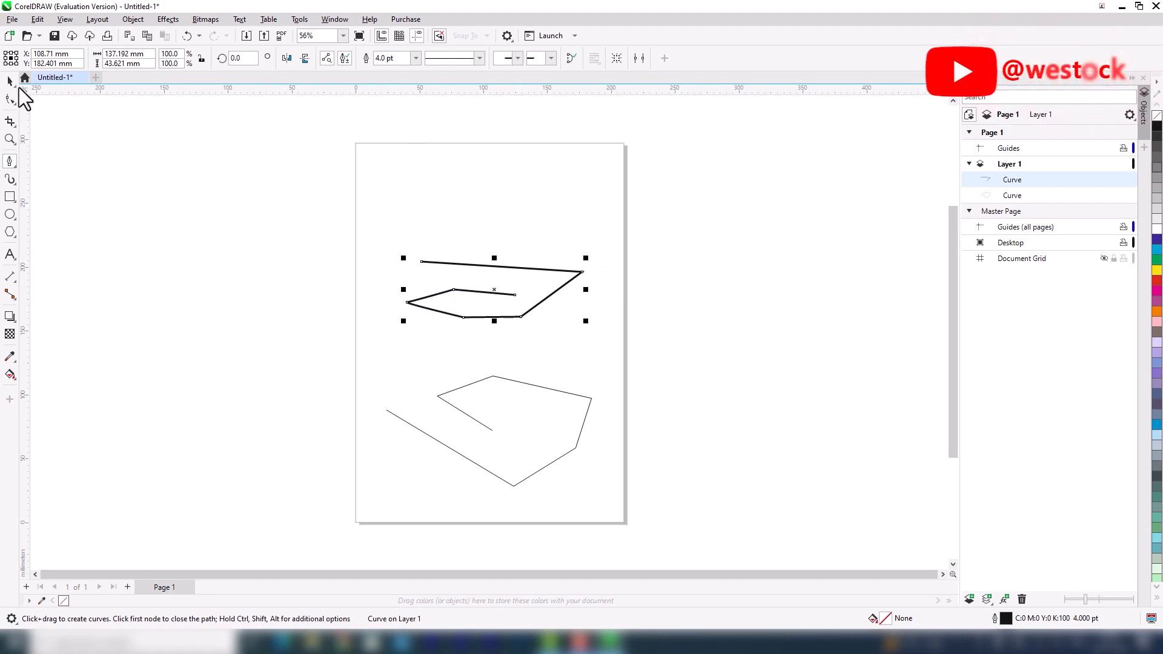
# Select the new 4.0 pt polyline and give it a long-dashed line style
pyautogui.click(576, 284)
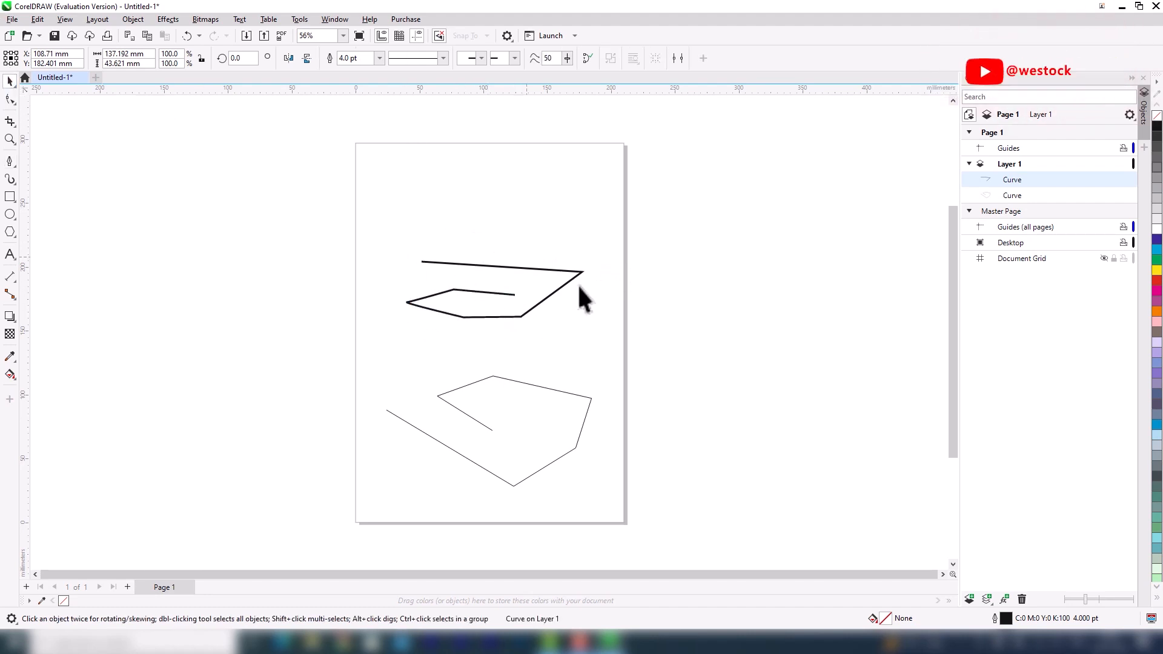
pyautogui.click(493, 317)
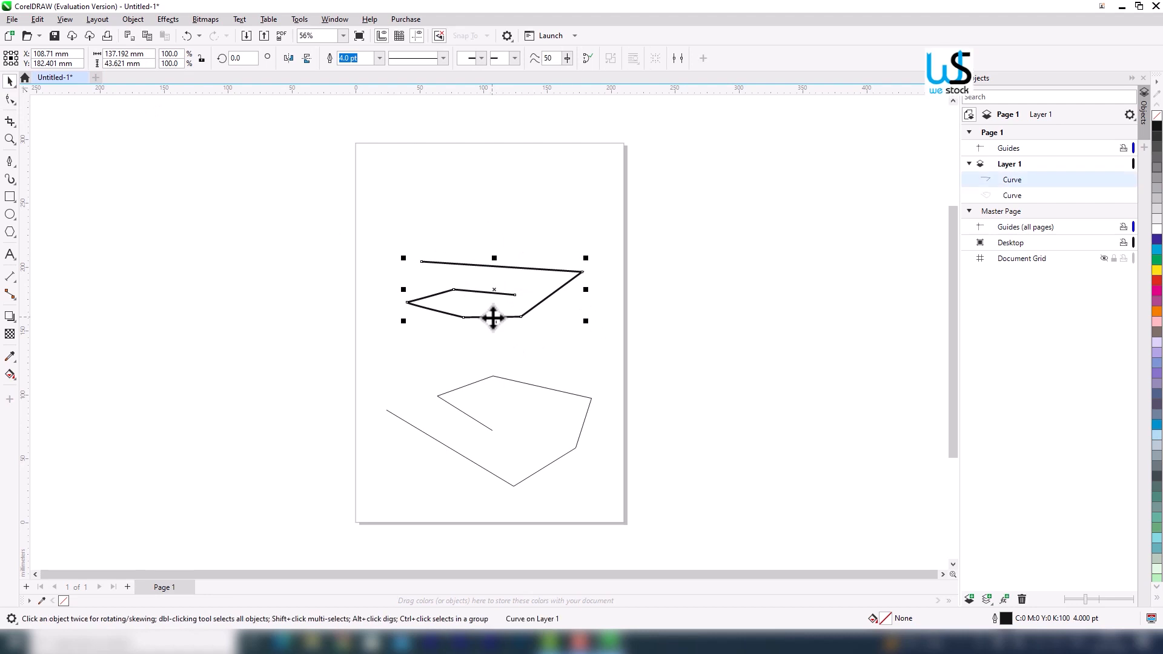
pyautogui.click(444, 57)
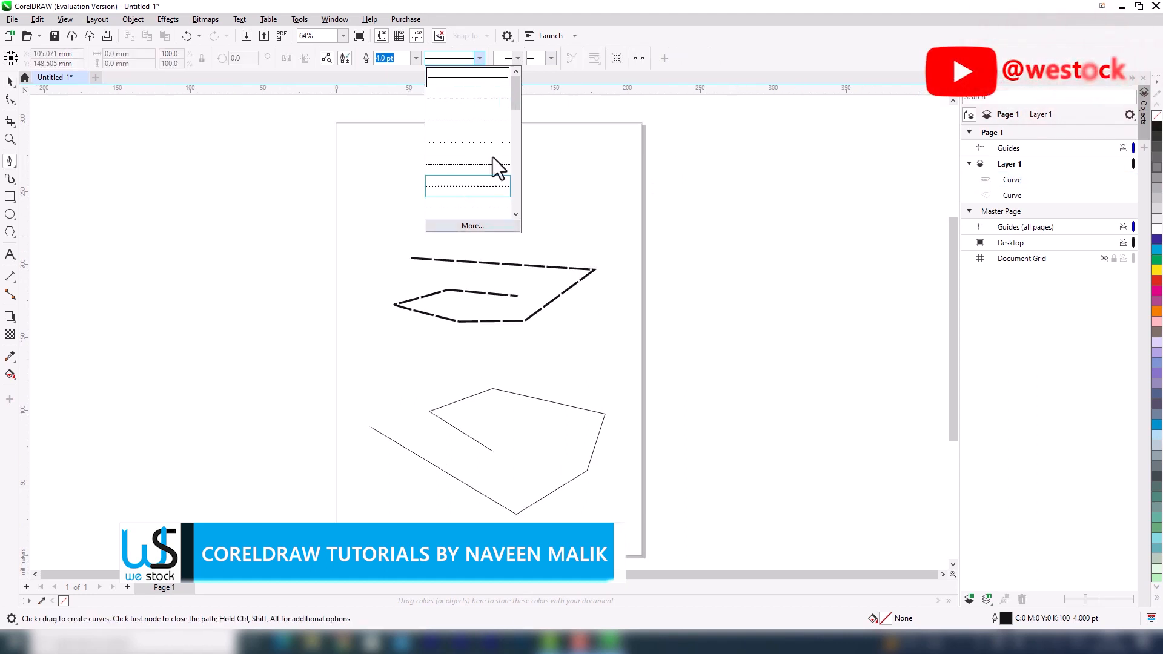
# Set the default line style for new Graphic objects to a dotted style
pyautogui.click(484, 18)
pyautogui.click(479, 58)
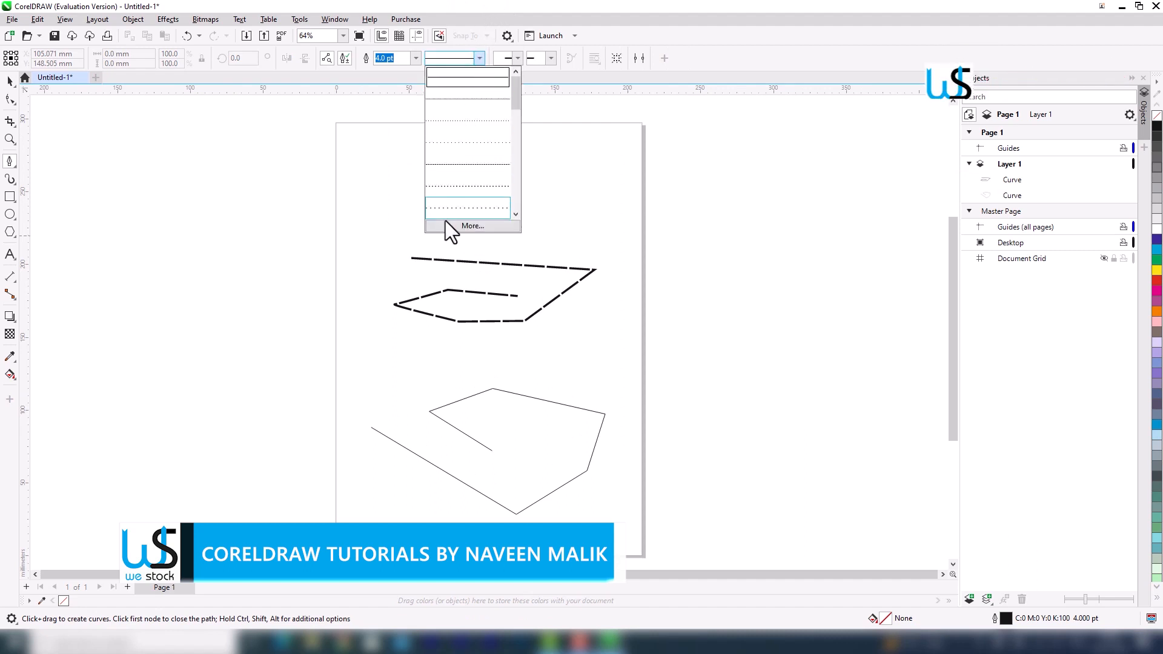
pyautogui.click(515, 214)
pyautogui.click(515, 215)
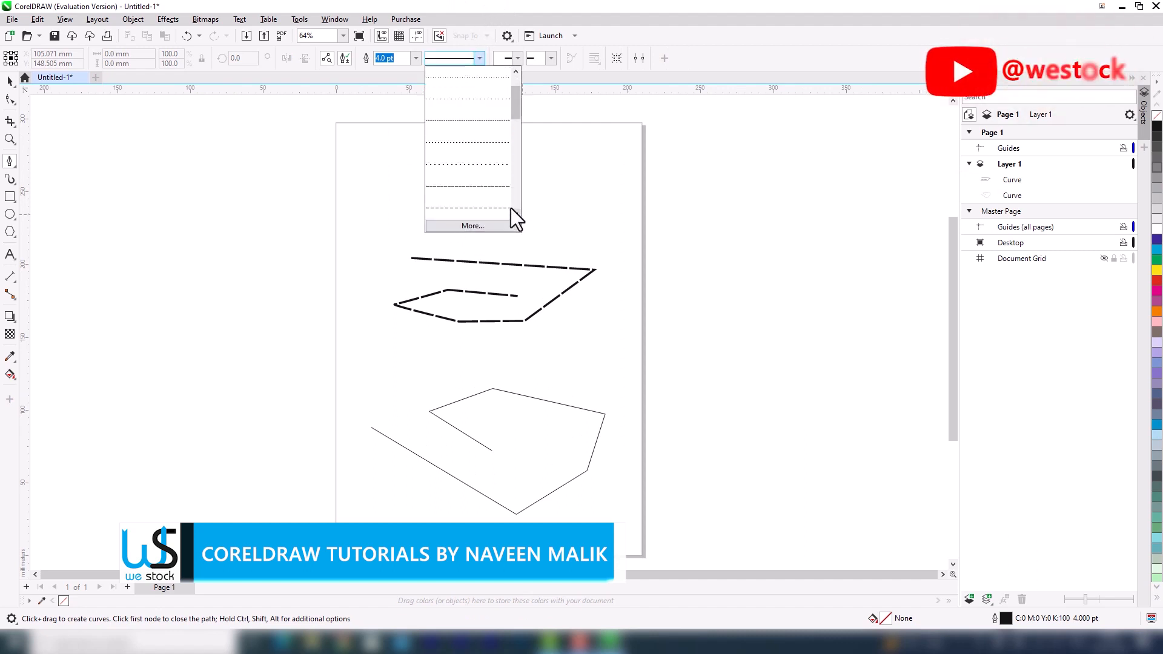
pyautogui.click(474, 169)
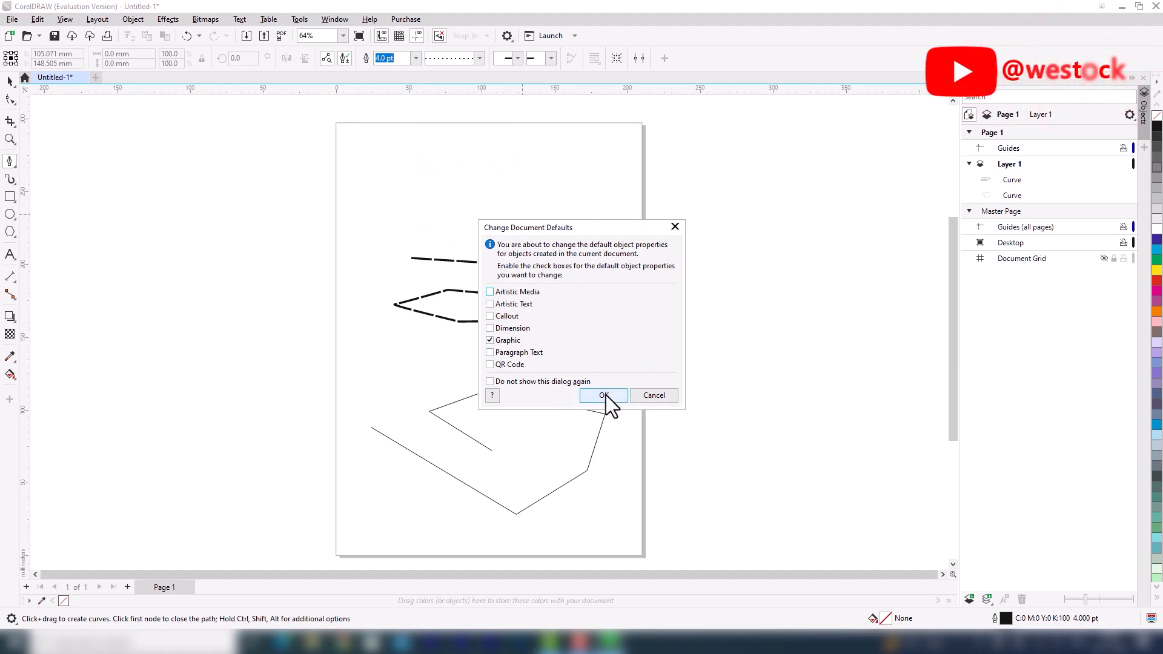
pyautogui.click(604, 397)
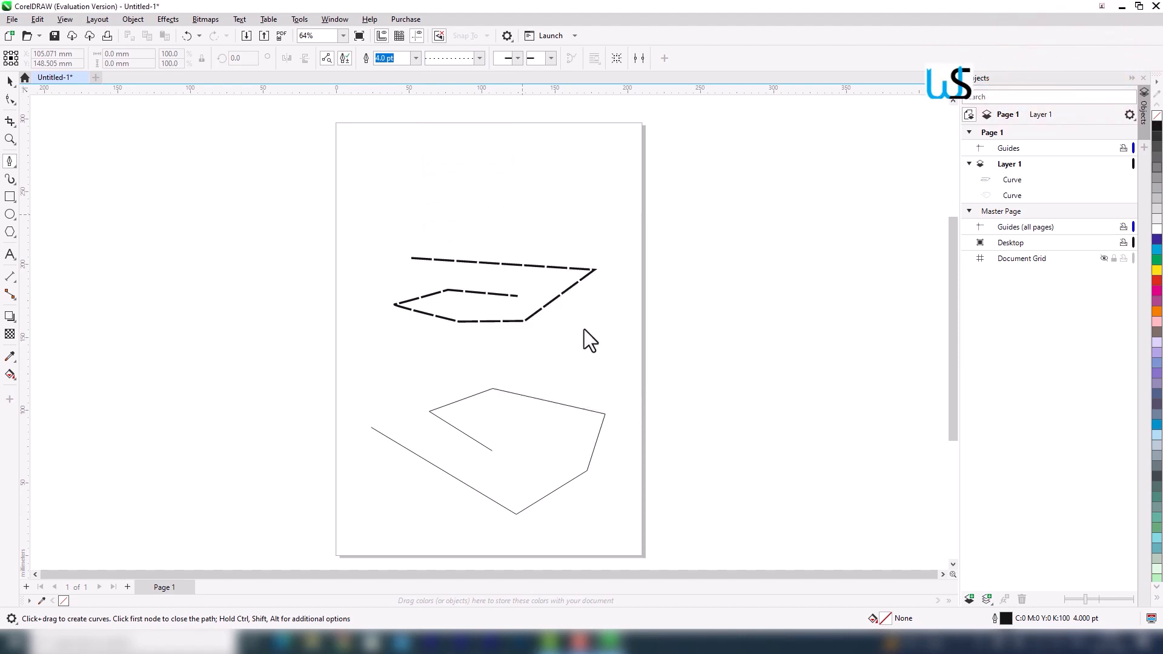
# Draw a closed dotted shape about 139 × 52 mm with curved and straight segments near the page's upper edge
pyautogui.moveTo(515, 193); pyautogui.dragTo(566, 166)
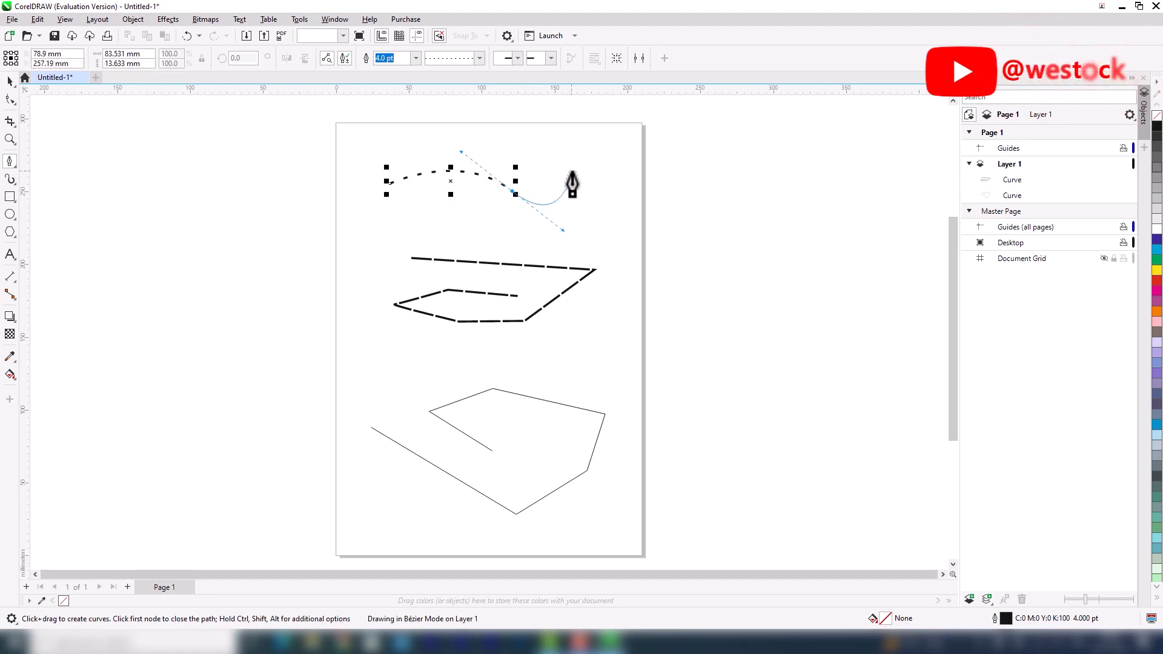
pyautogui.click(572, 171)
pyautogui.click(593, 213)
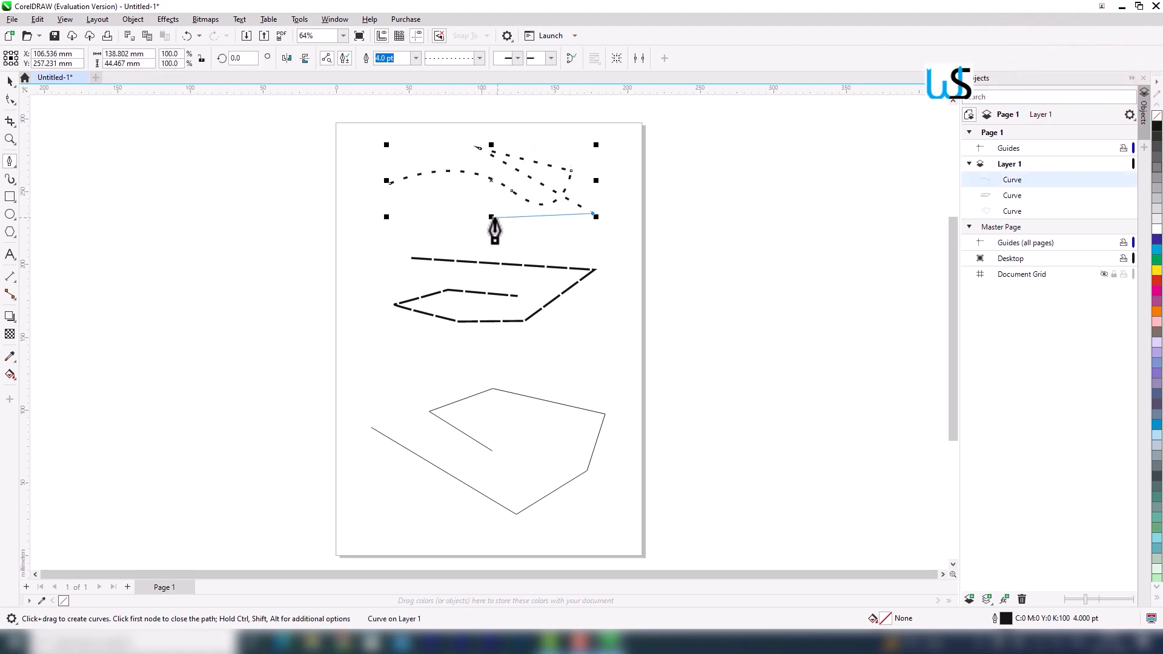
pyautogui.moveTo(483, 222); pyautogui.dragTo(446, 223)
pyautogui.click(391, 184)
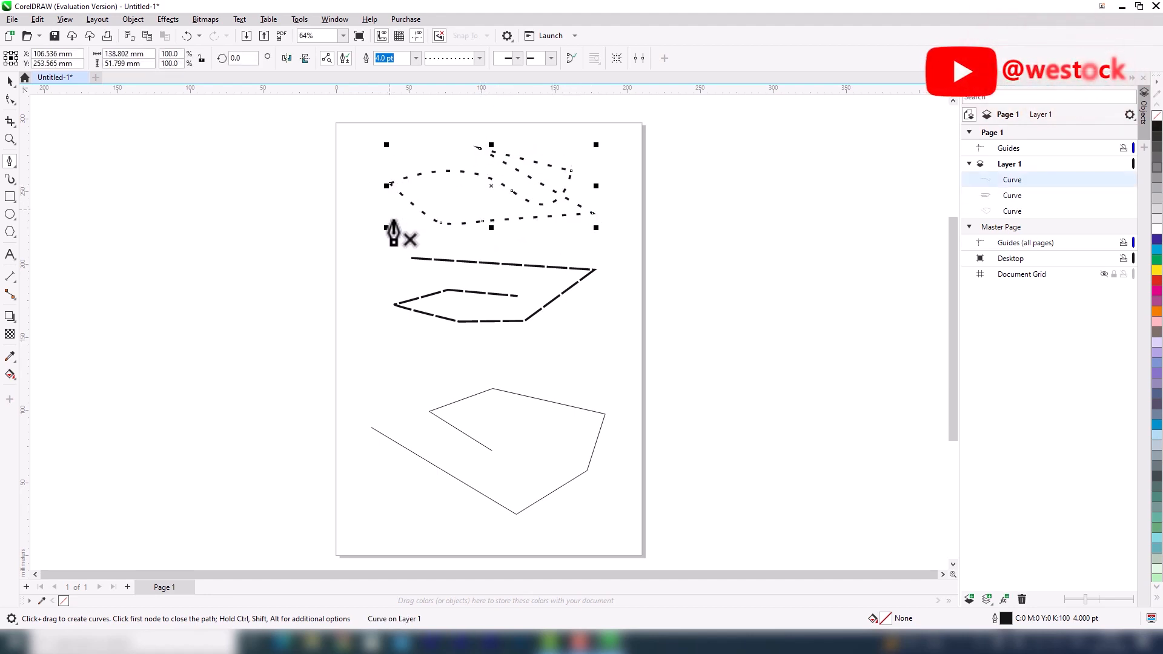
# Draw a closed four-sided dotted shape across the page's left edge with the Pen tool
pyautogui.click(363, 314)
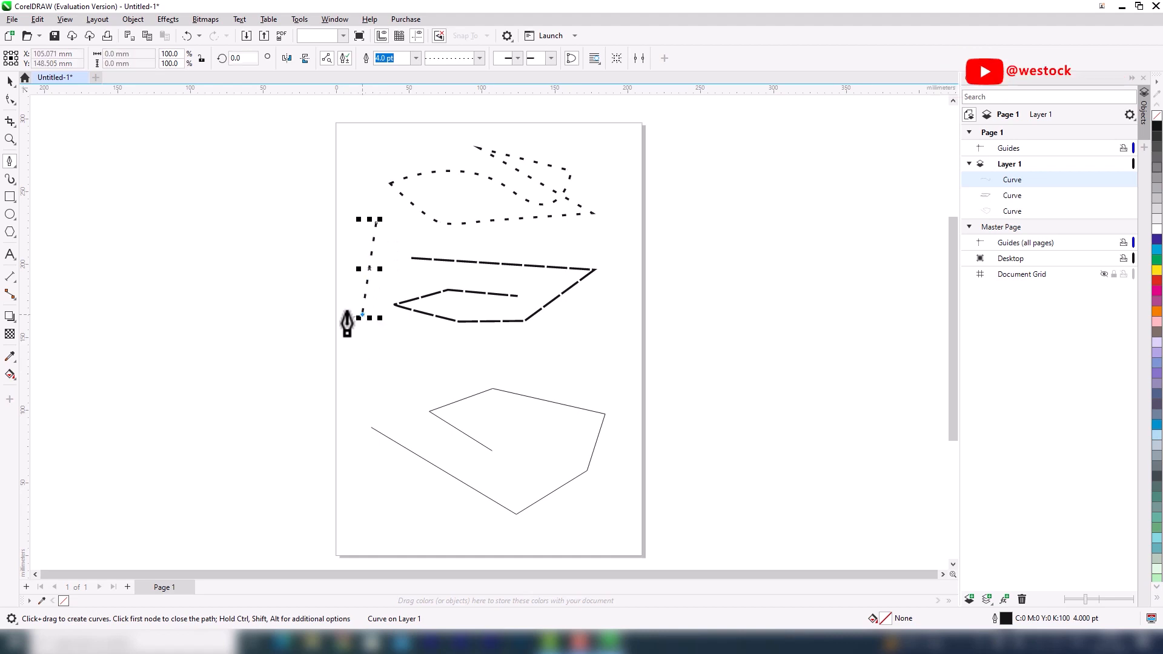
pyautogui.click(312, 290)
pyautogui.moveTo(381, 215); pyautogui.dragTo(377, 221)
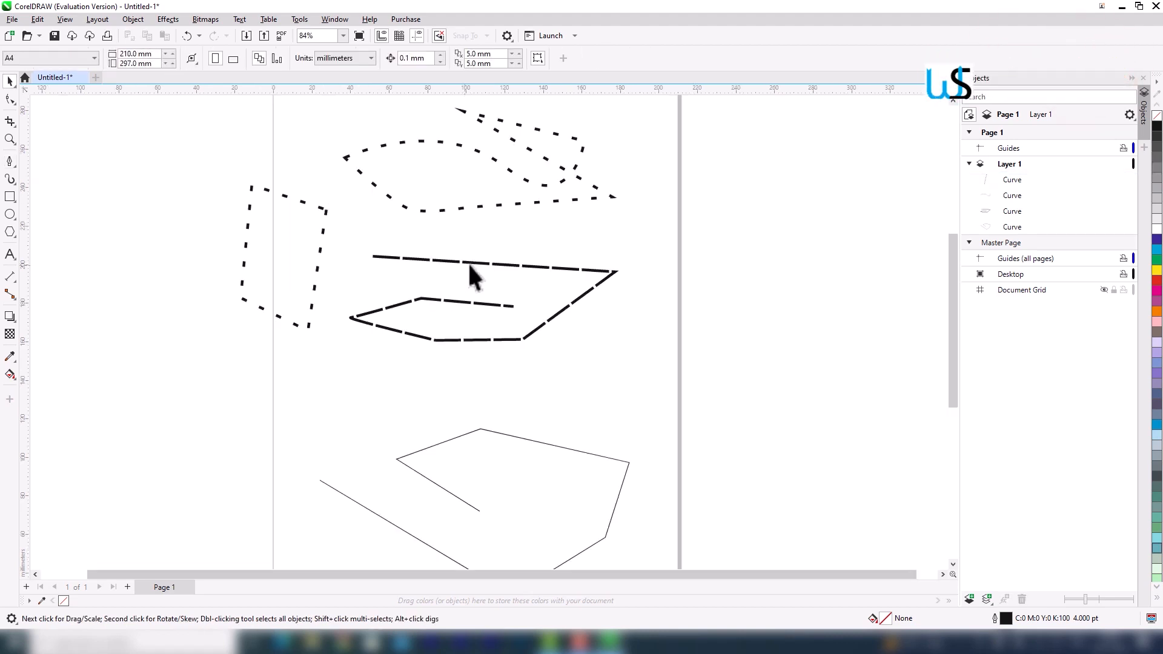
# Select the long-dashed polyline in the middle of the page and open its Outline Pen settings
pyautogui.click(666, 319)
pyautogui.click(549, 267)
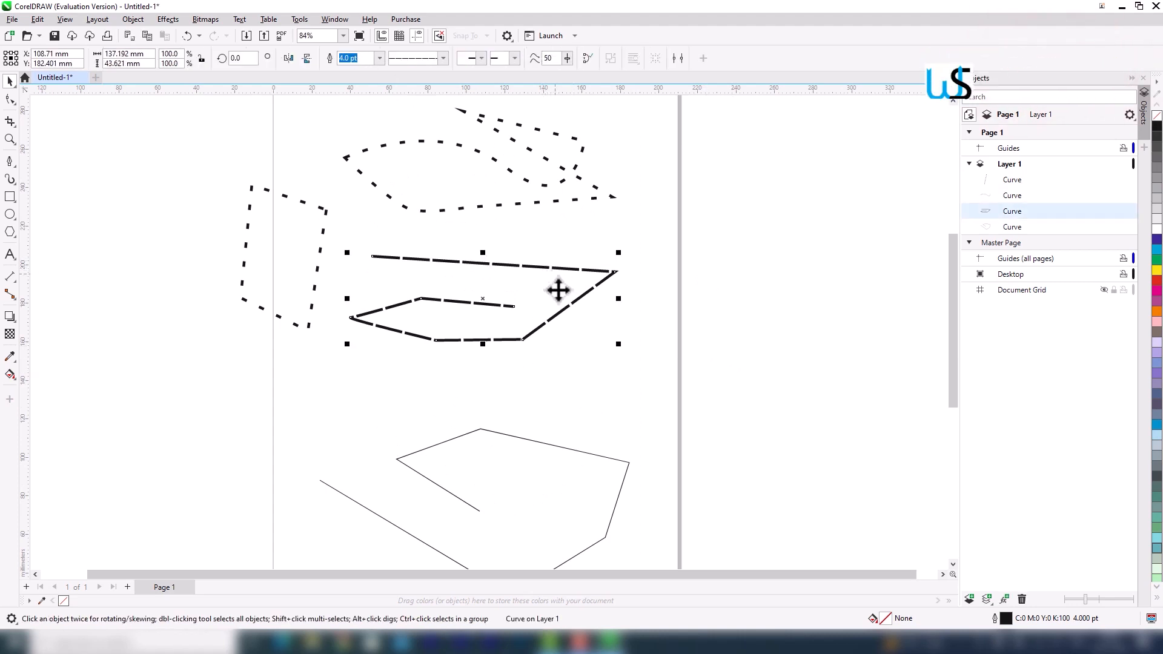
pyautogui.click(569, 330)
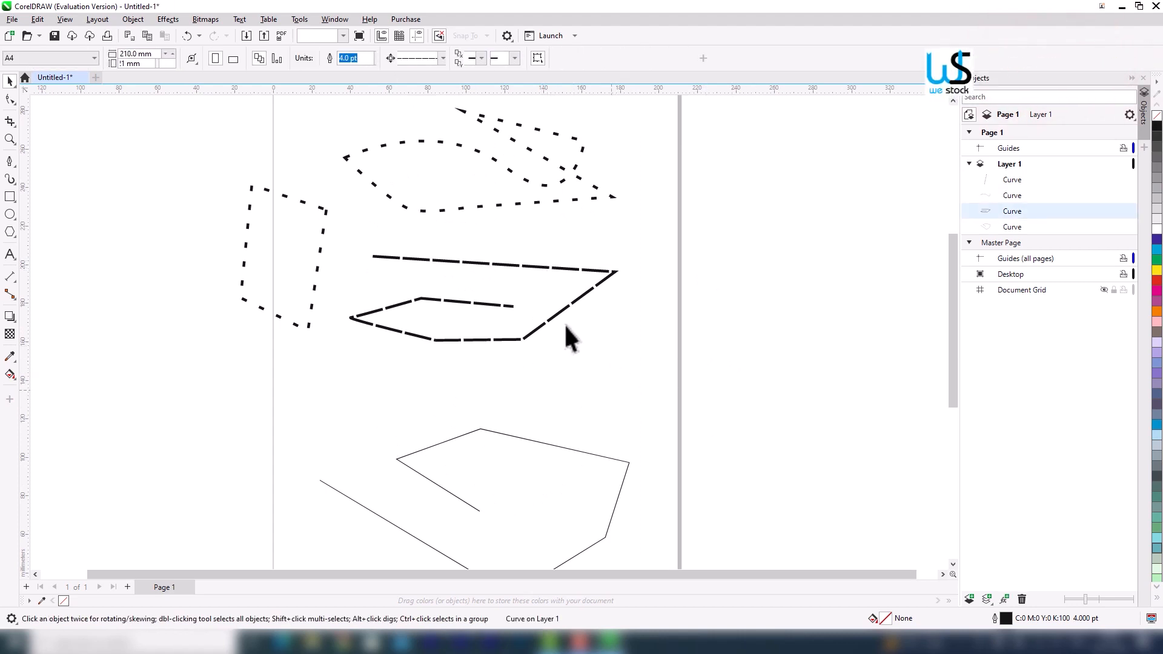
pyautogui.click(507, 265)
pyautogui.scroll(3, 507, 262)
pyautogui.scroll(-2, 506, 262)
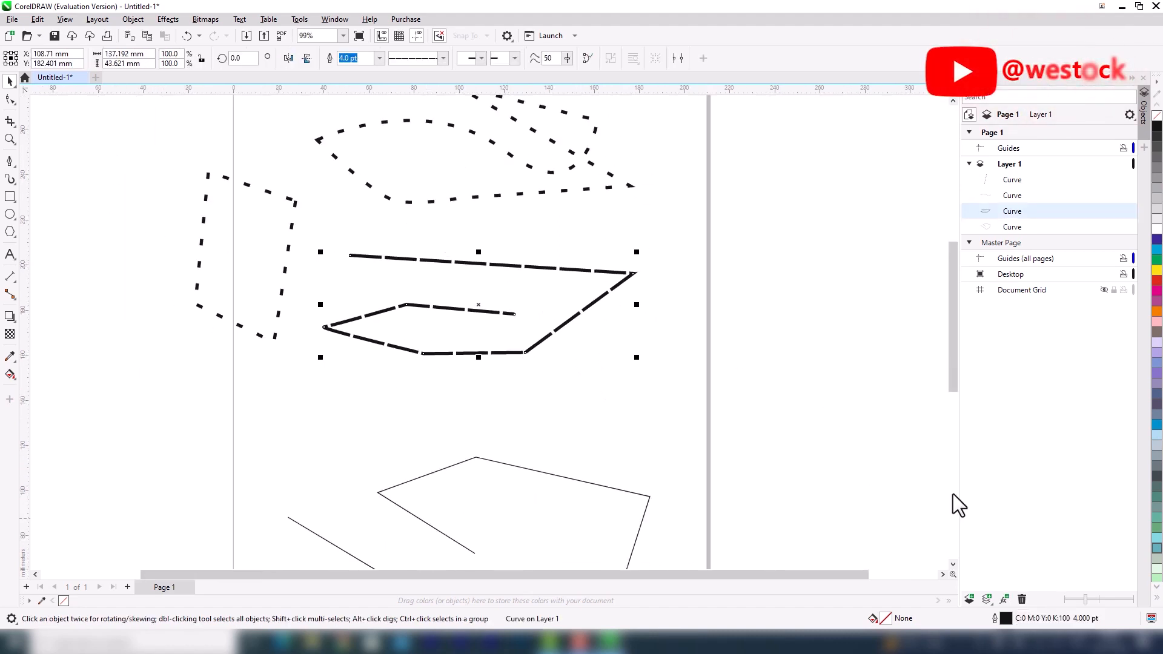
pyautogui.doubleClick(1008, 619)
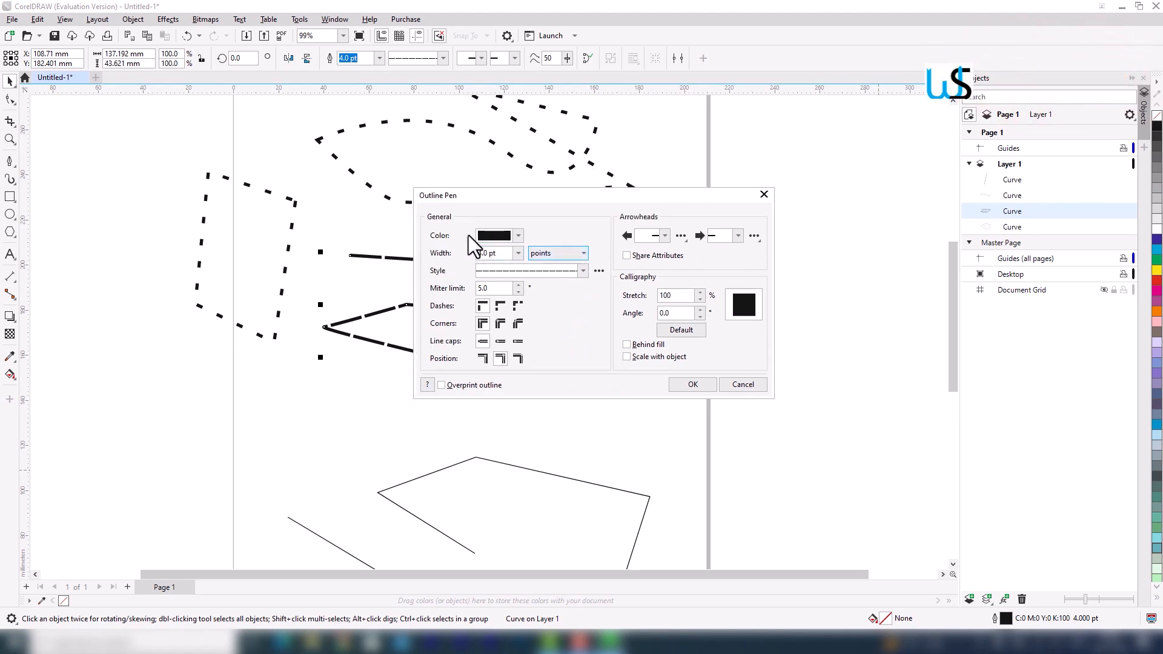
# Review the outline's width units and line styles, and give the polyline round corners and round line caps
pyautogui.click(548, 255)
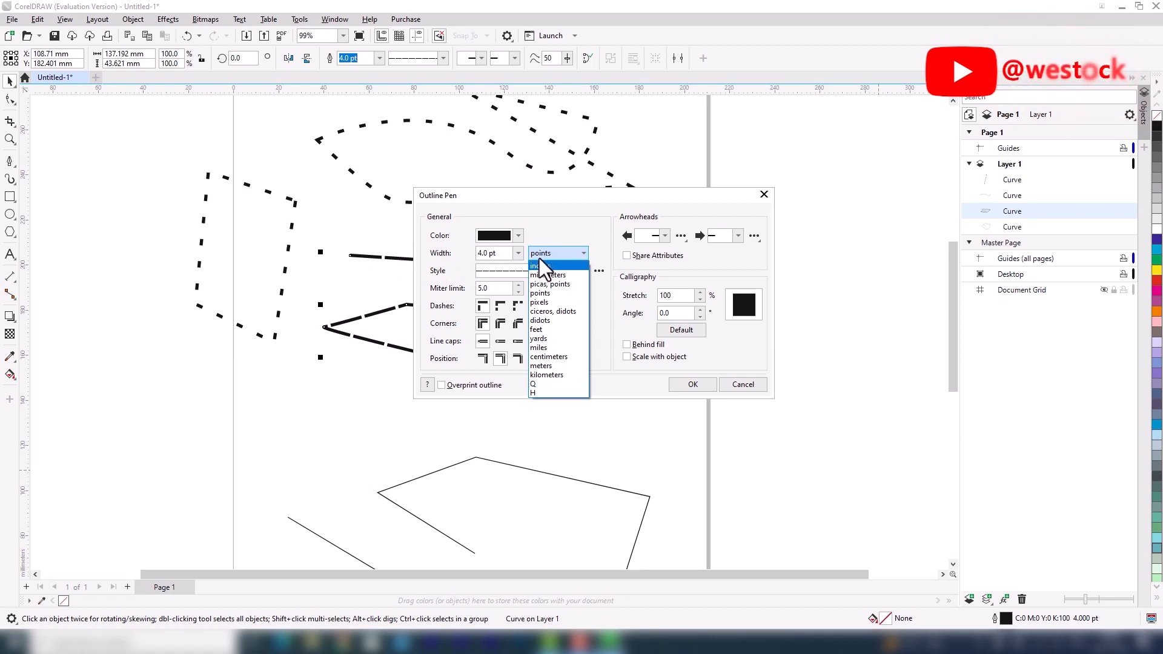
pyautogui.click(556, 227)
pyautogui.click(555, 255)
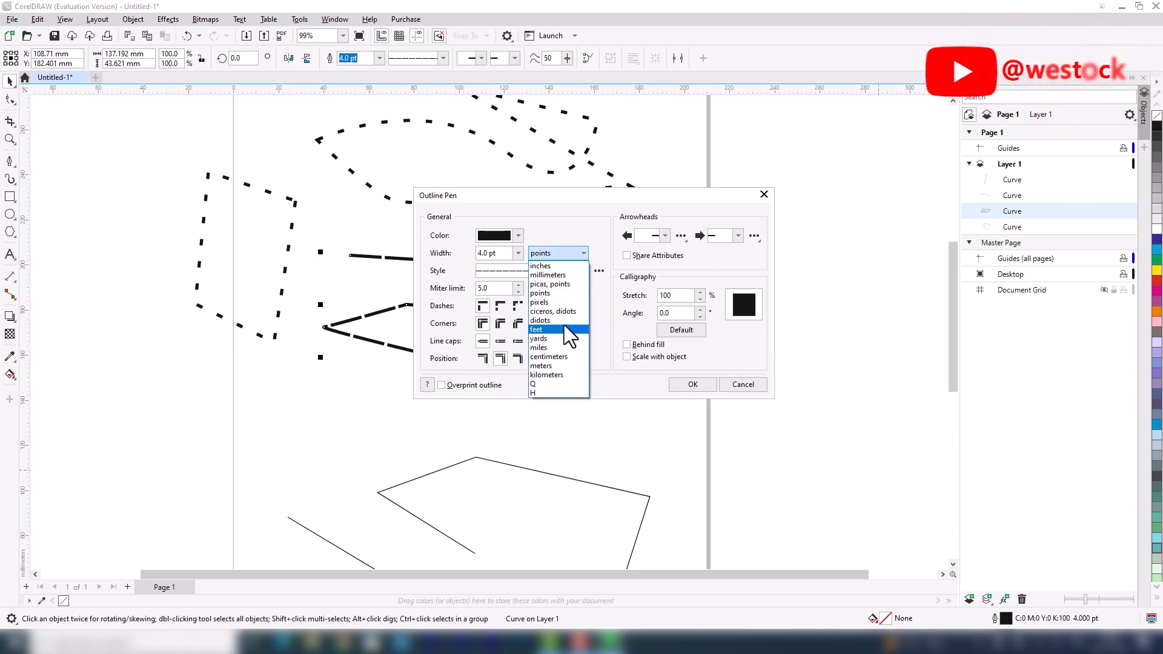
pyautogui.click(569, 226)
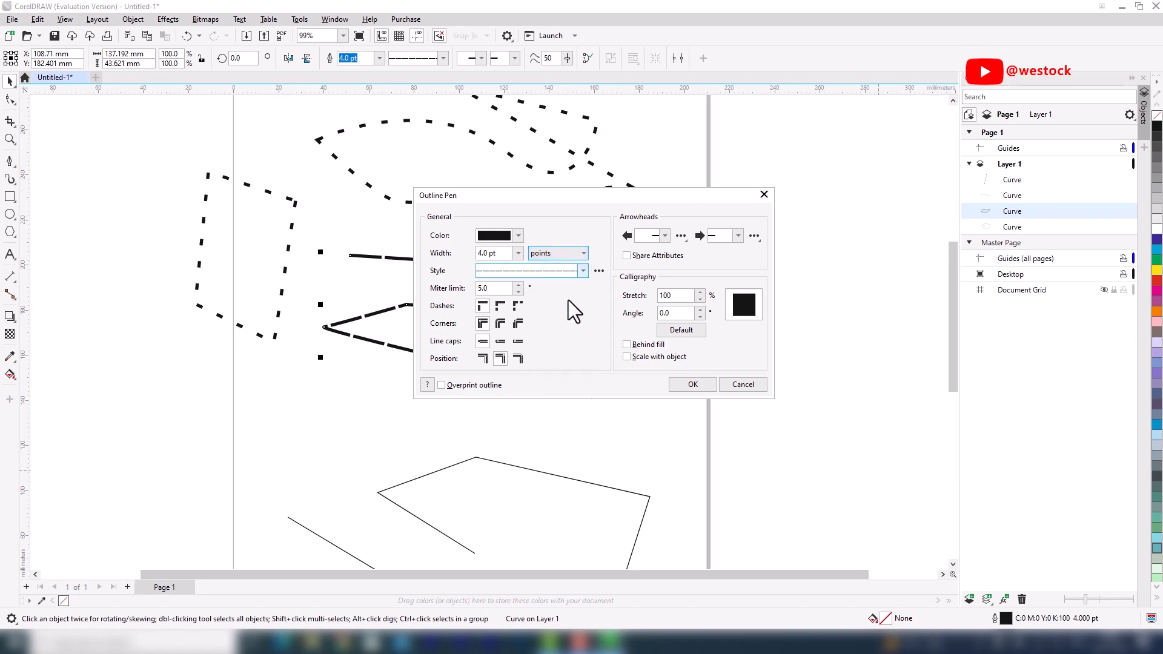
pyautogui.doubleClick(583, 273)
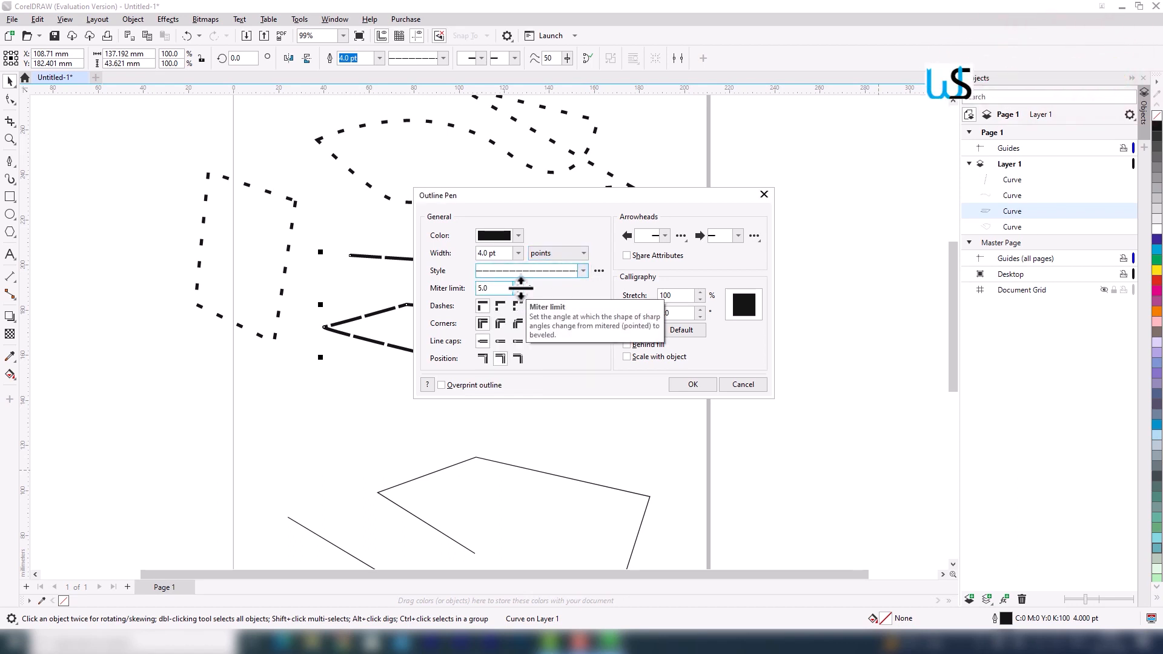
pyautogui.click(501, 322)
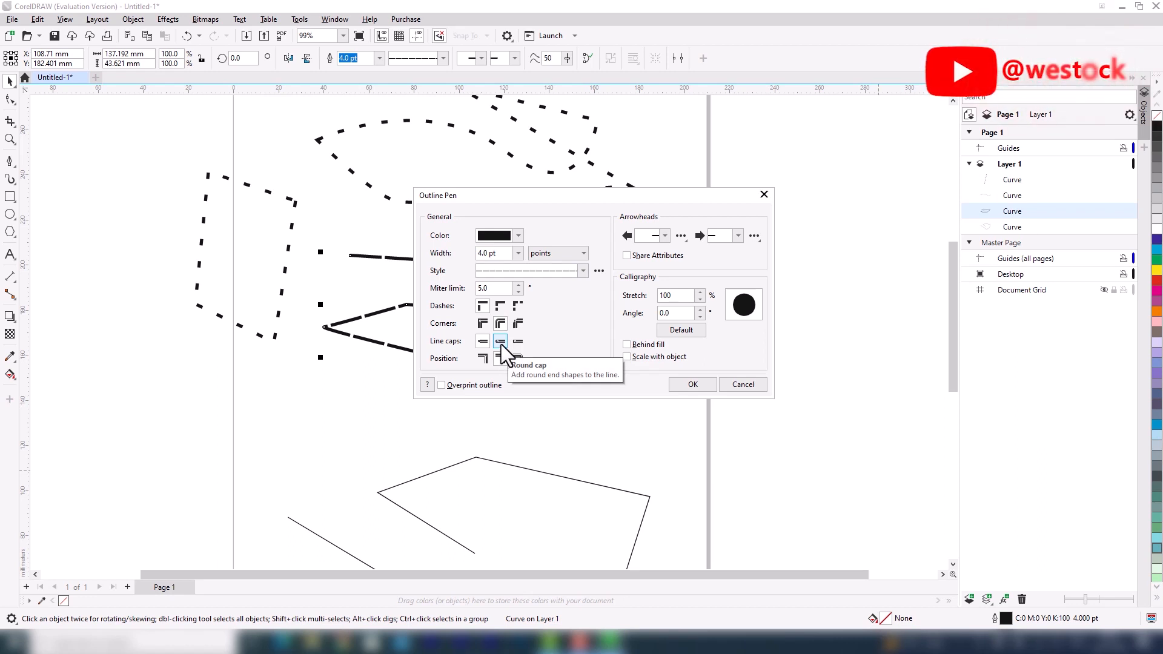
pyautogui.click(500, 342)
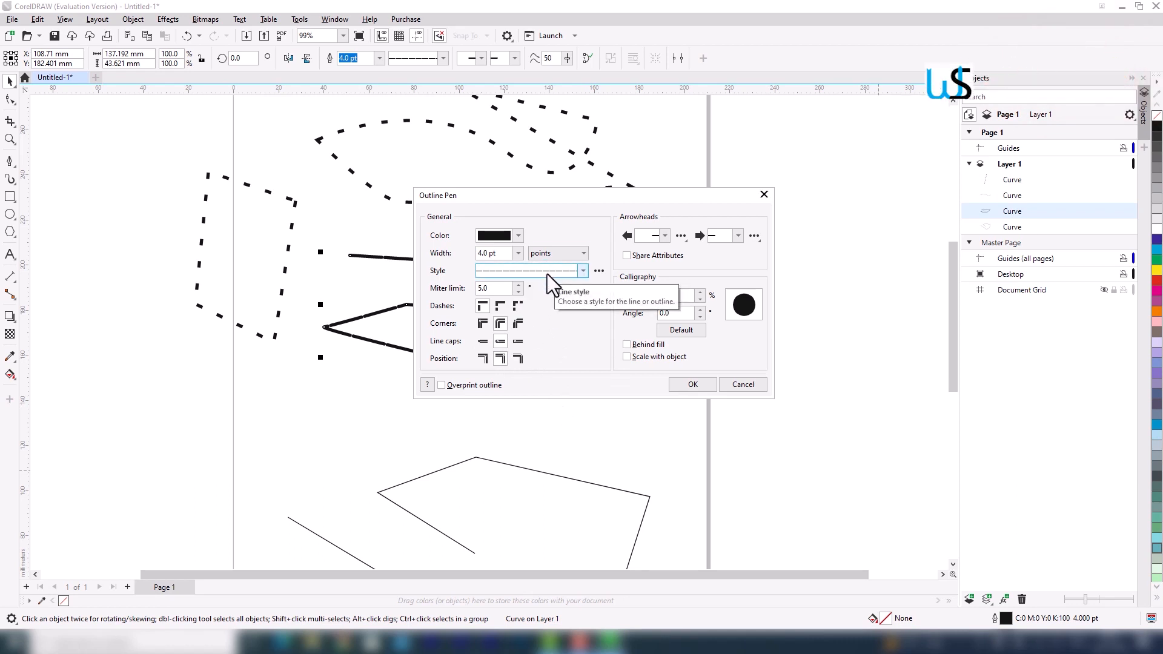
# Widen the gaps between the dashes of the polyline's line style, add it as a new style, and find it among the available styles
pyautogui.click(600, 270)
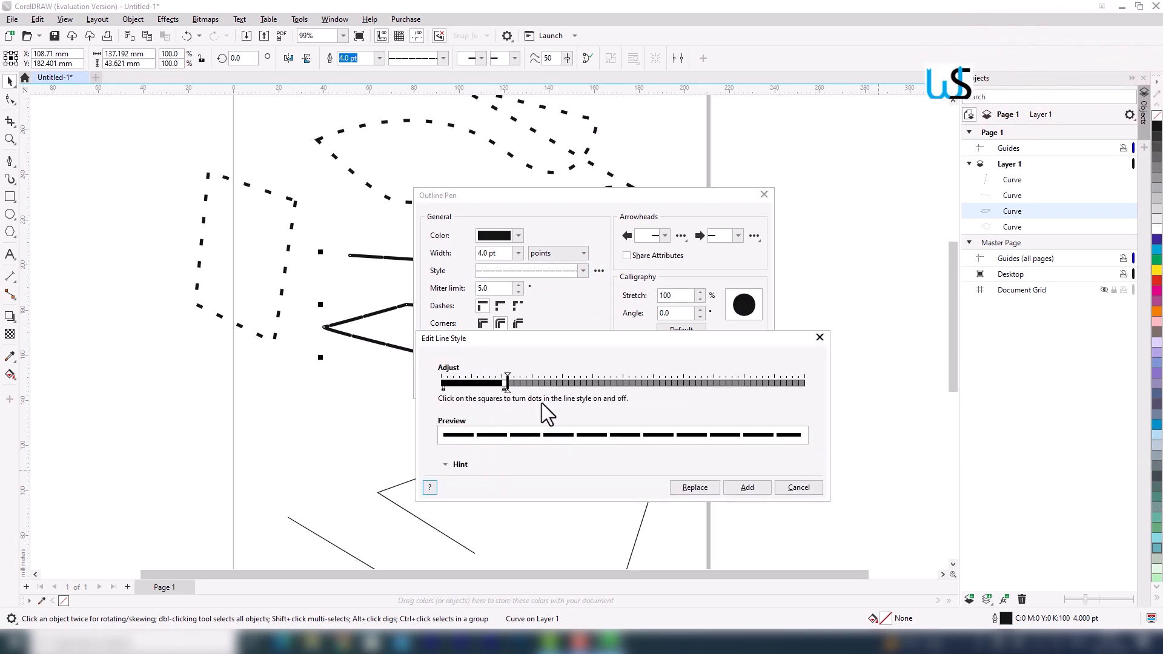
pyautogui.moveTo(508, 375)
pyautogui.mouseDown()
pyautogui.moveTo(647, 375)
pyautogui.moveTo(443, 383)
pyautogui.moveTo(531, 384)
pyautogui.mouseUp()
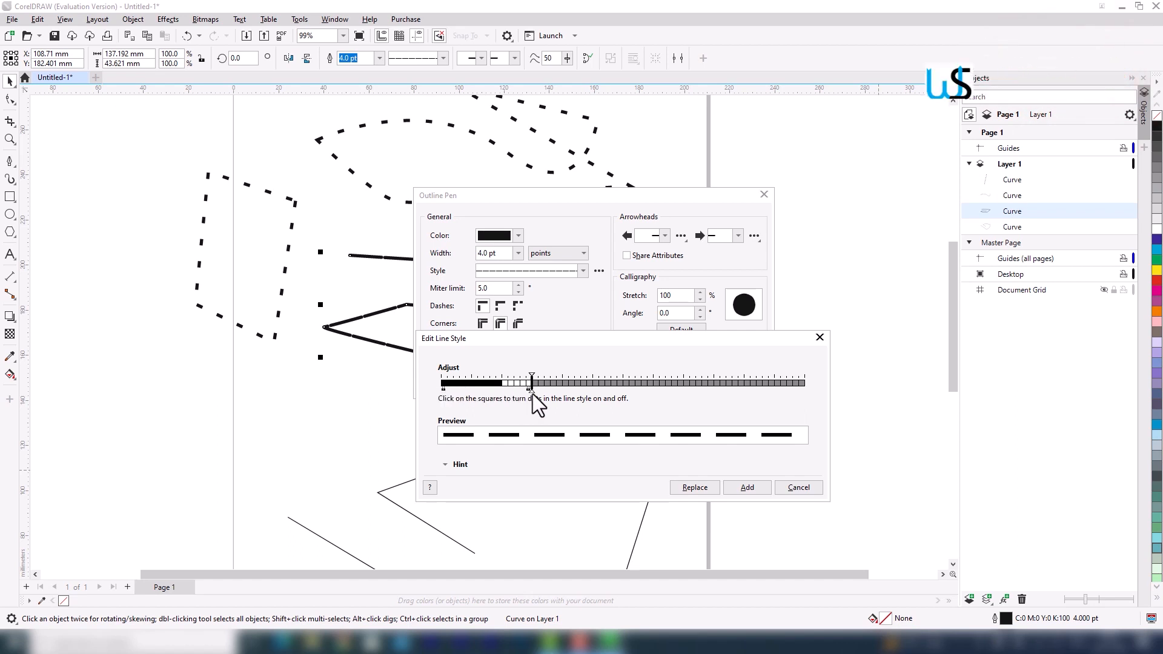
pyautogui.moveTo(532, 394)
pyautogui.mouseDown()
pyautogui.moveTo(652, 394)
pyautogui.moveTo(459, 395)
pyautogui.moveTo(583, 395)
pyautogui.moveTo(549, 395)
pyautogui.mouseUp()
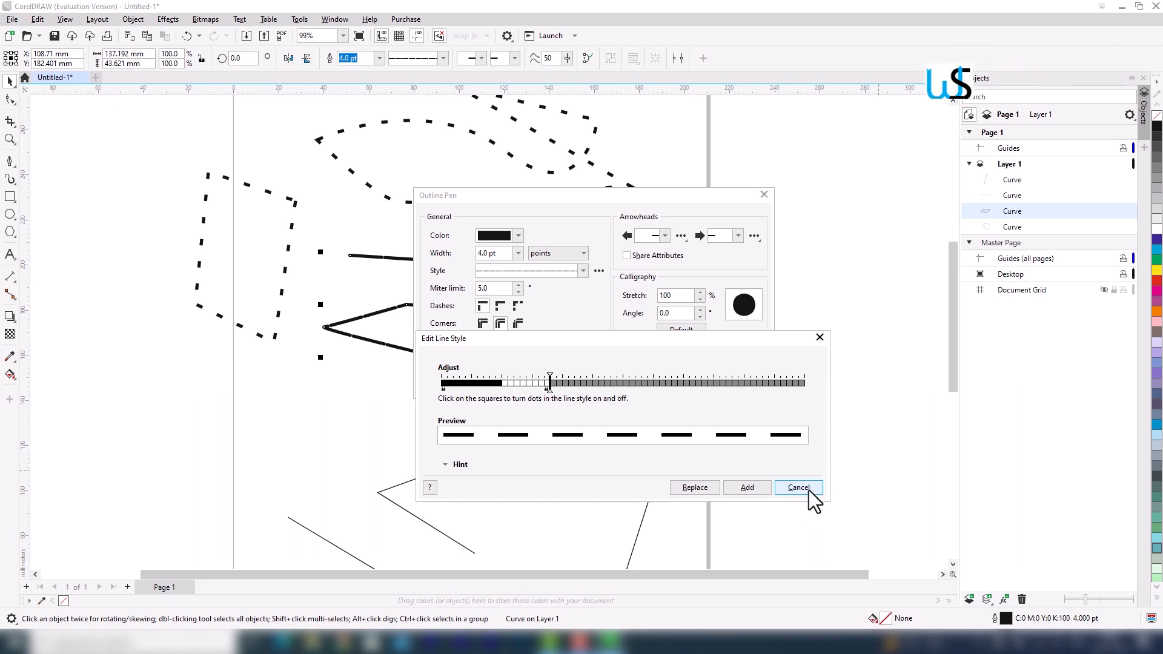
pyautogui.click(746, 489)
pyautogui.click(582, 271)
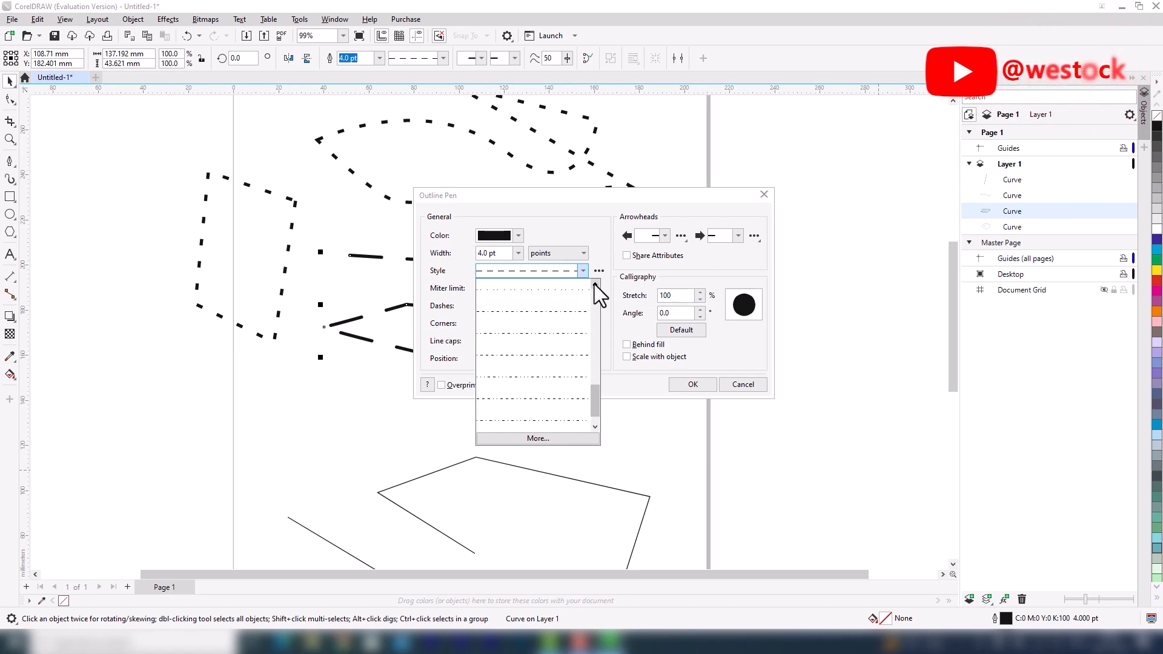
pyautogui.scroll(2, 553, 412)
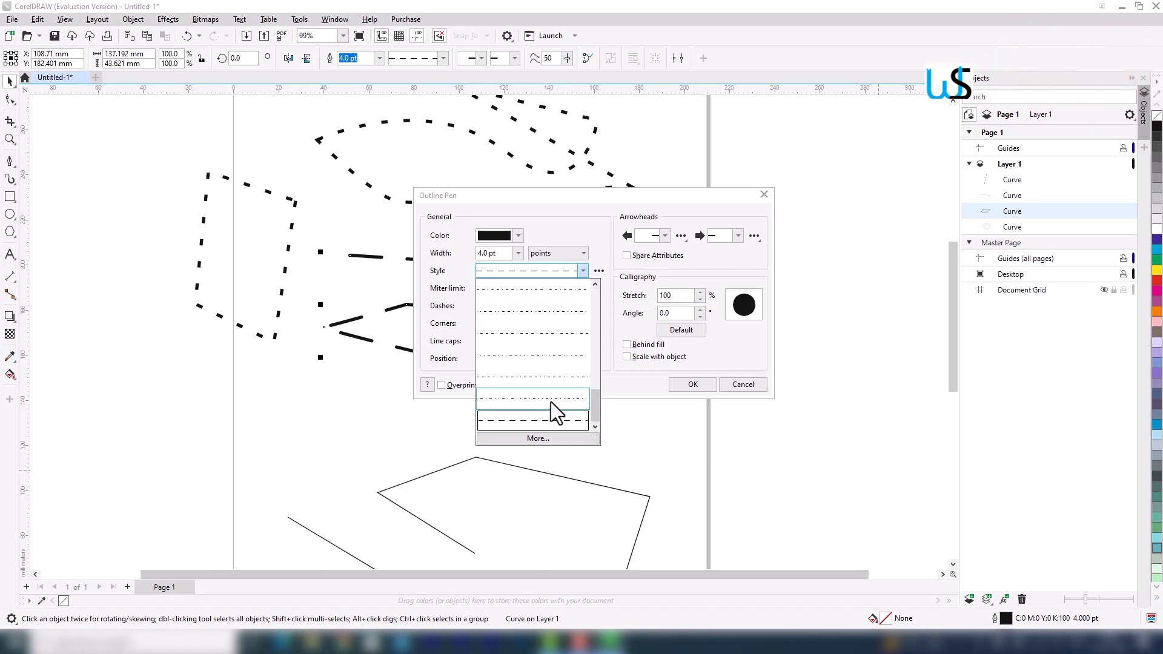
# Try a dash-dot line style on the polyline and return it to the long-dashed style
pyautogui.click(555, 421)
pyautogui.click(582, 272)
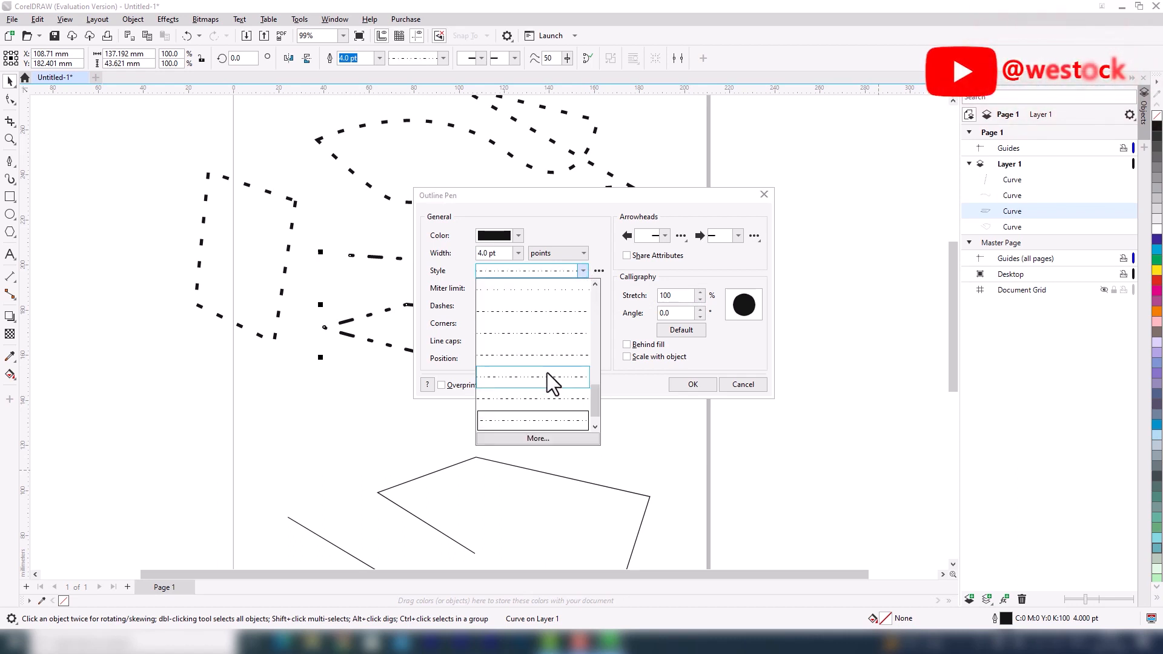
pyautogui.click(591, 428)
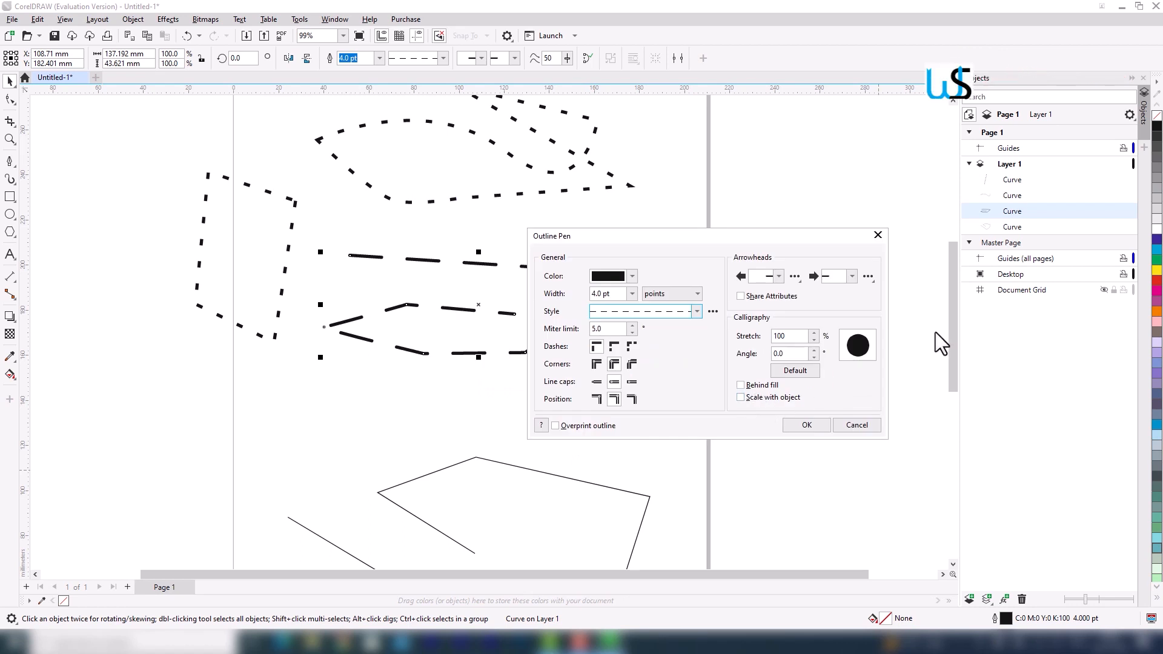
# Give the dashed polyline Arrowhead 1 at its start and Arrowhead 9 at its end
pyautogui.click(778, 276)
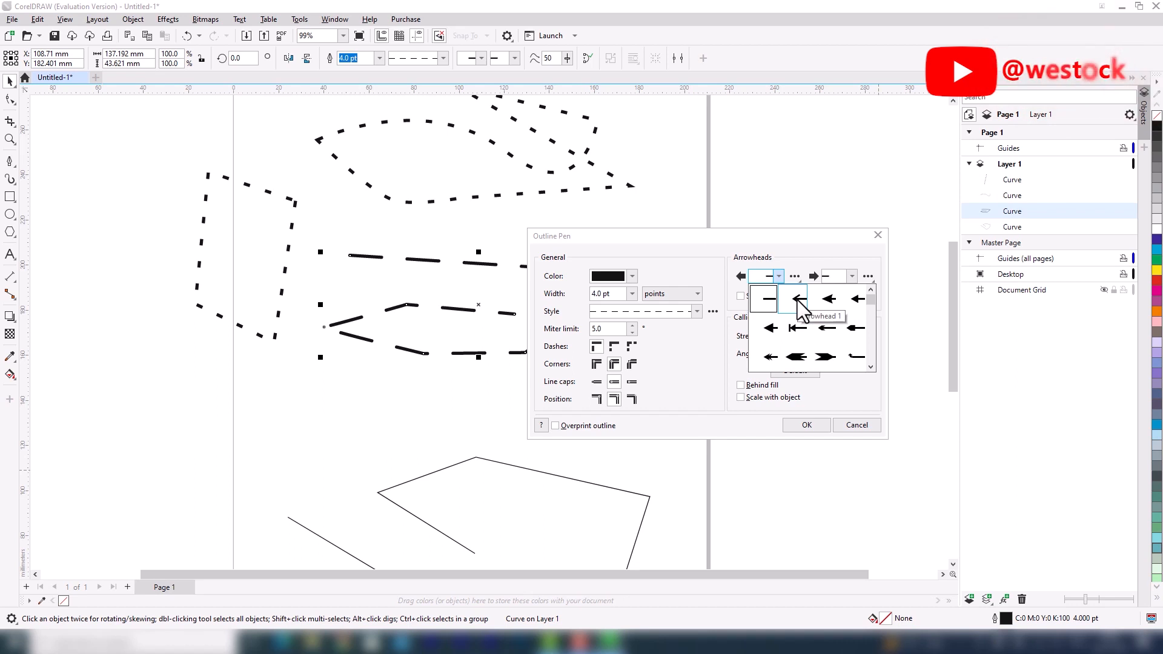
pyautogui.click(798, 301)
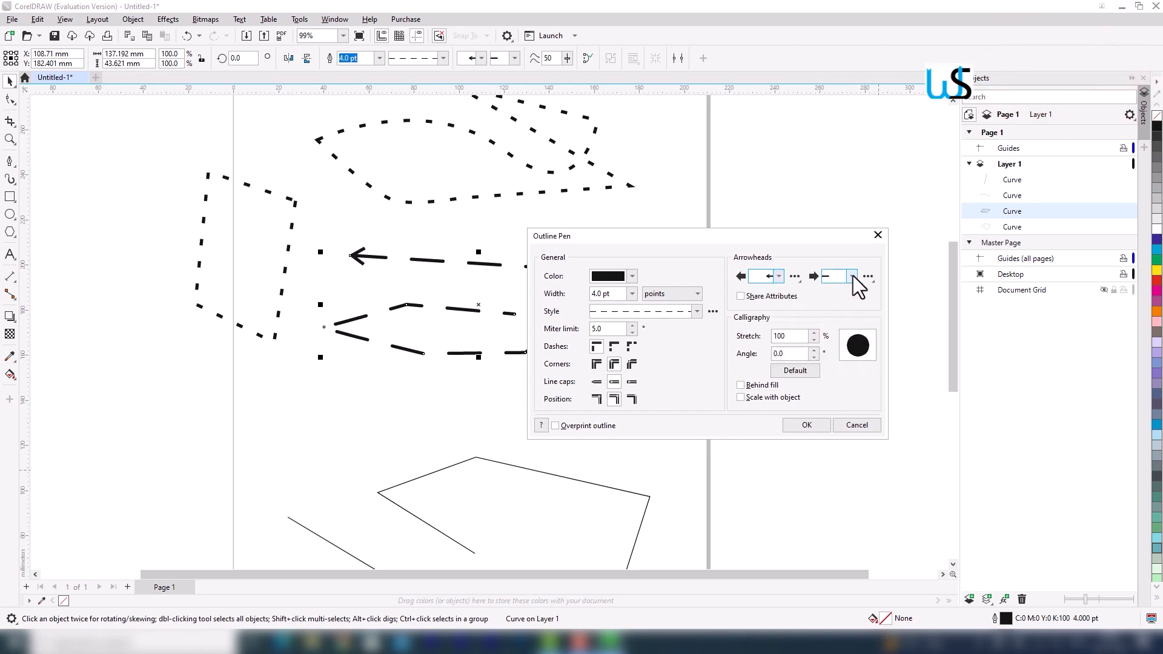
pyautogui.moveTo(536, 235); pyautogui.dragTo(650, 285)
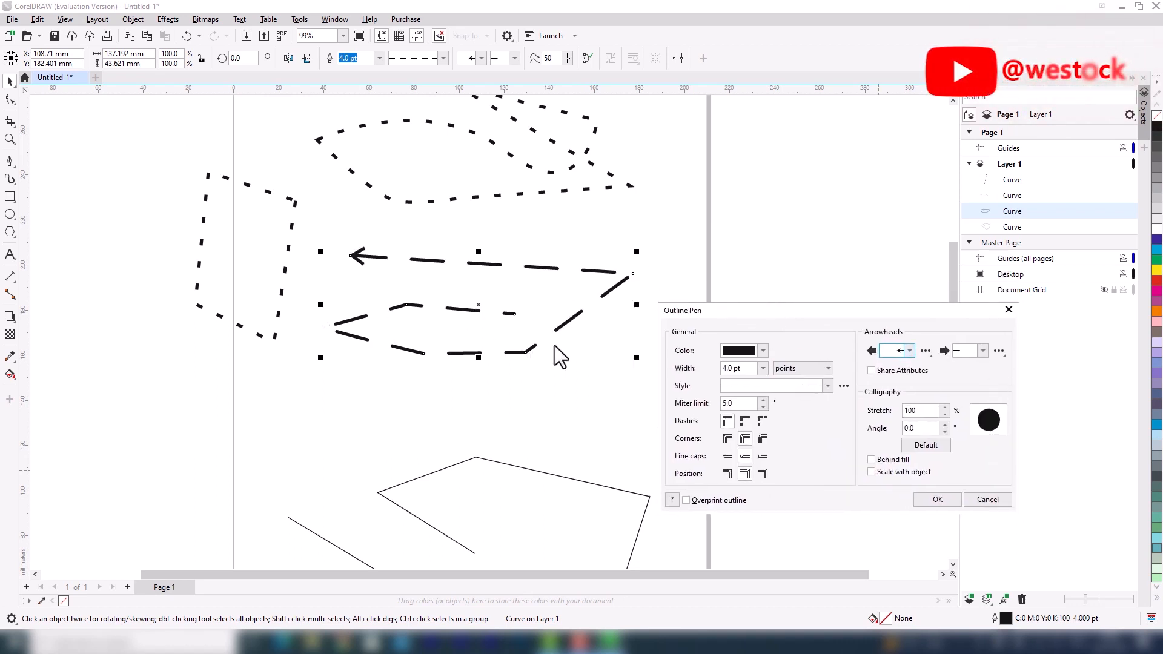
pyautogui.click(982, 351)
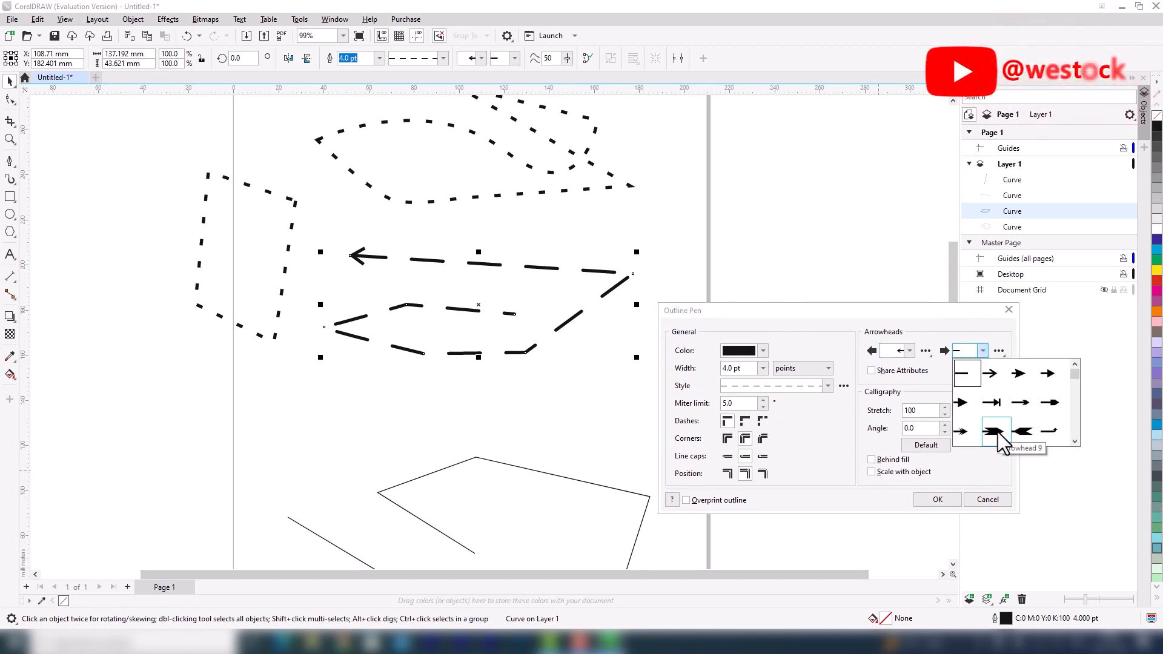
pyautogui.click(995, 432)
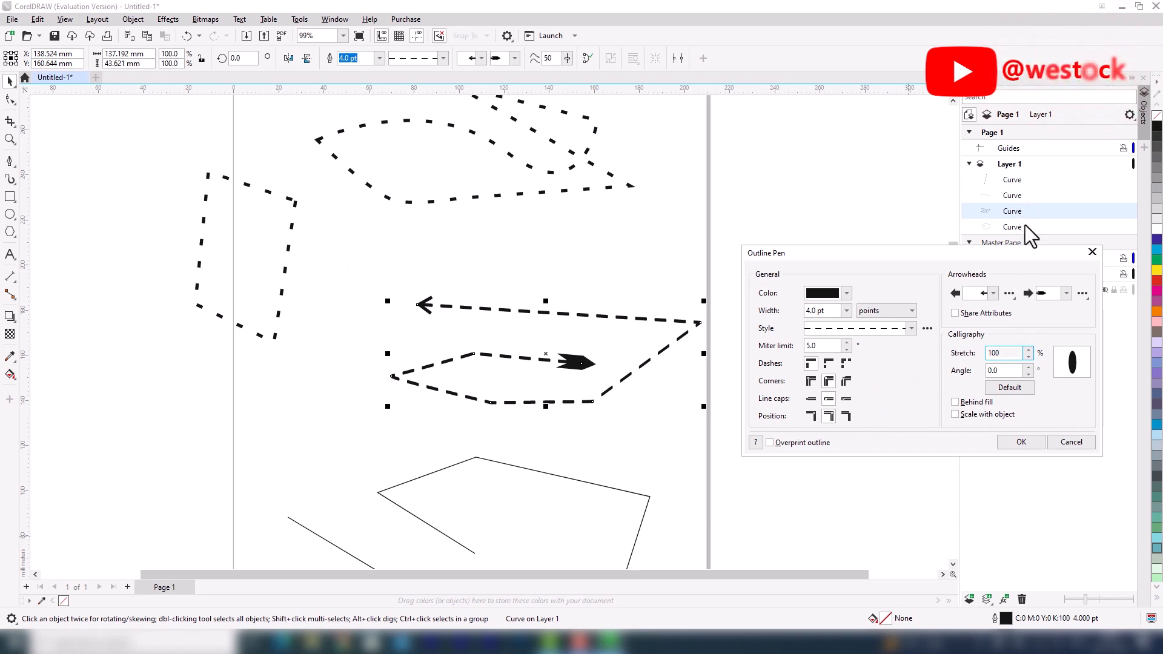
# Set the polyline's calligraphic nib to 44% stretch and a 44° angle, and its outline width to 10 pt
pyautogui.moveTo(1029, 353); pyautogui.dragTo(1030, 371)
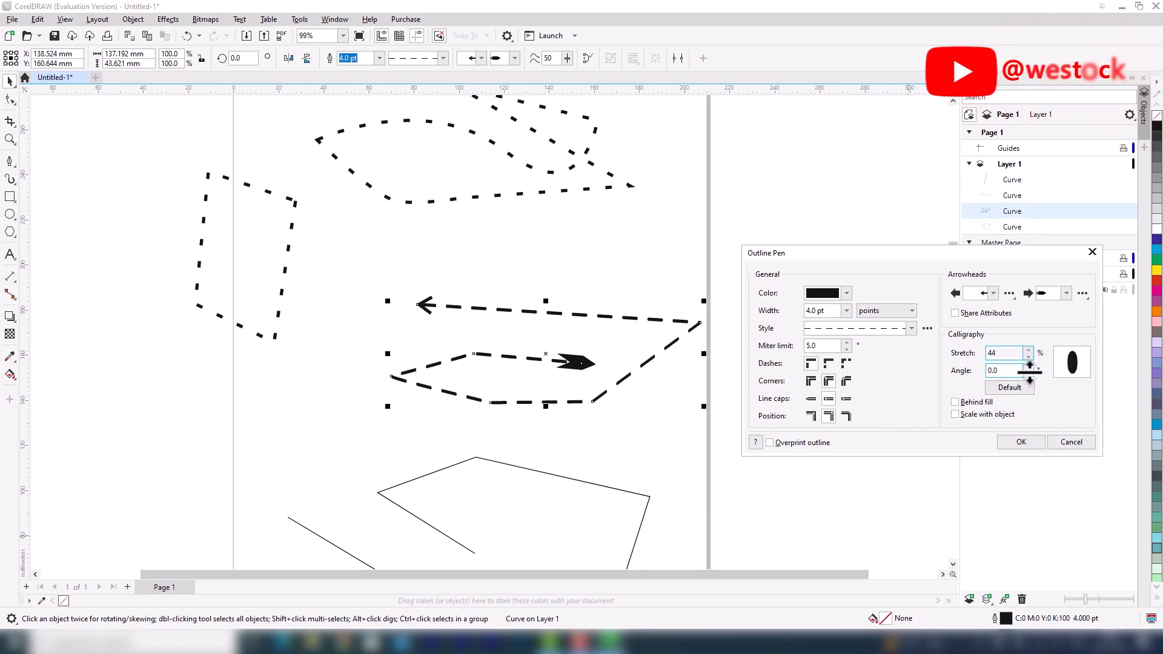
pyautogui.moveTo(1030, 358); pyautogui.dragTo(1029, 366)
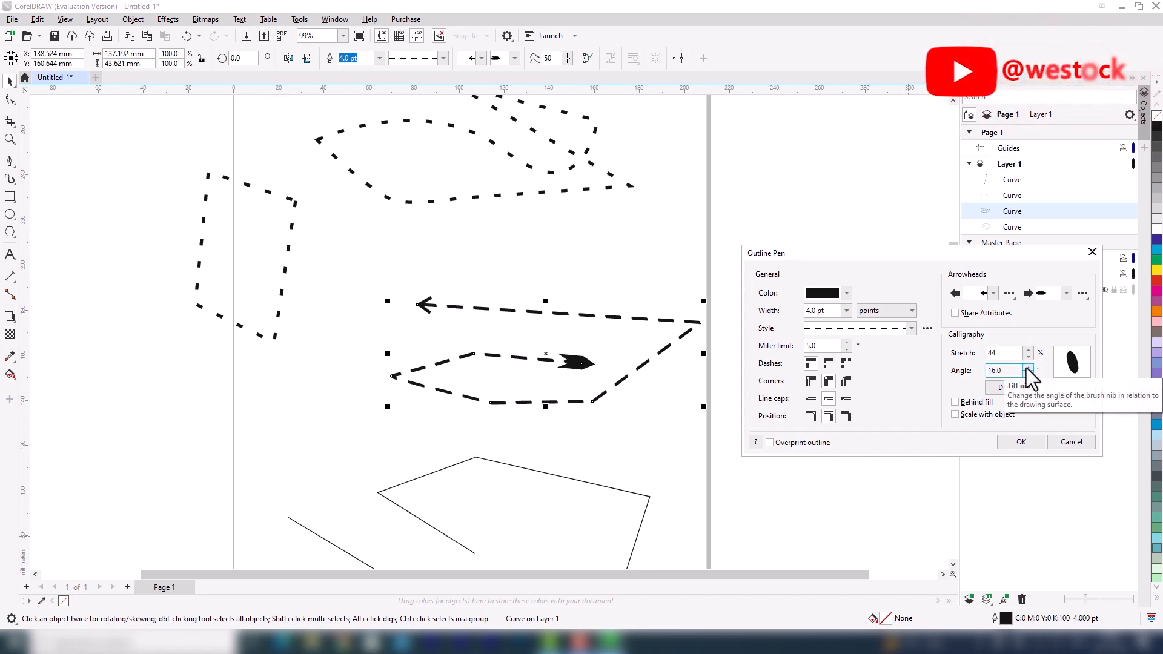
pyautogui.click(1030, 368)
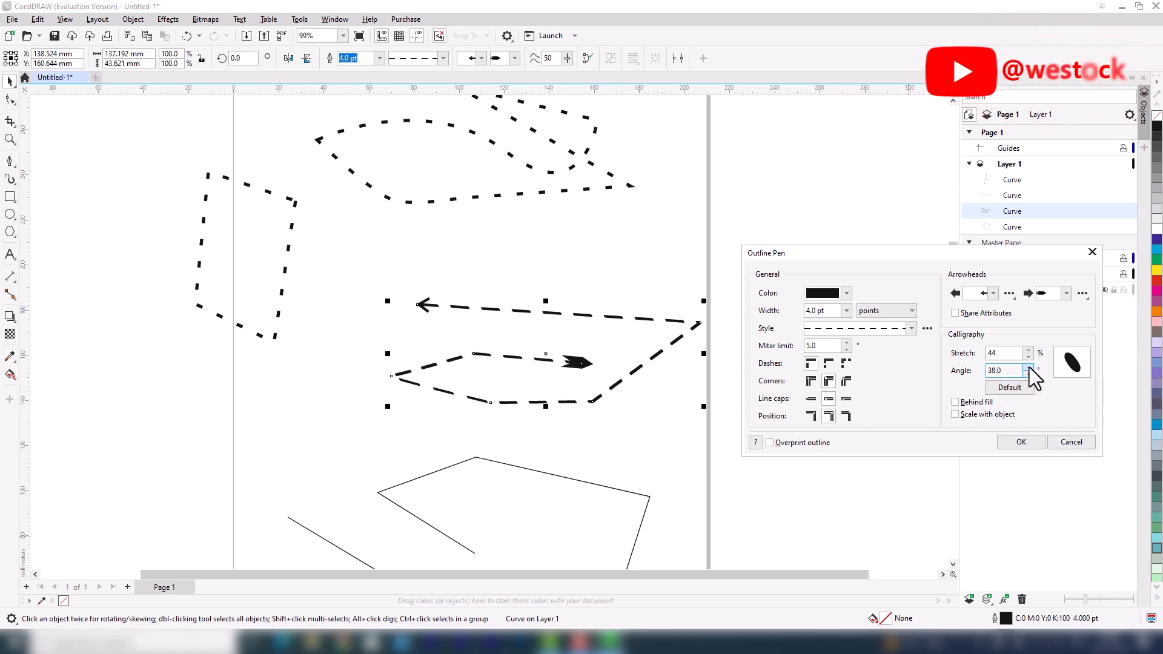
pyautogui.click(1030, 367)
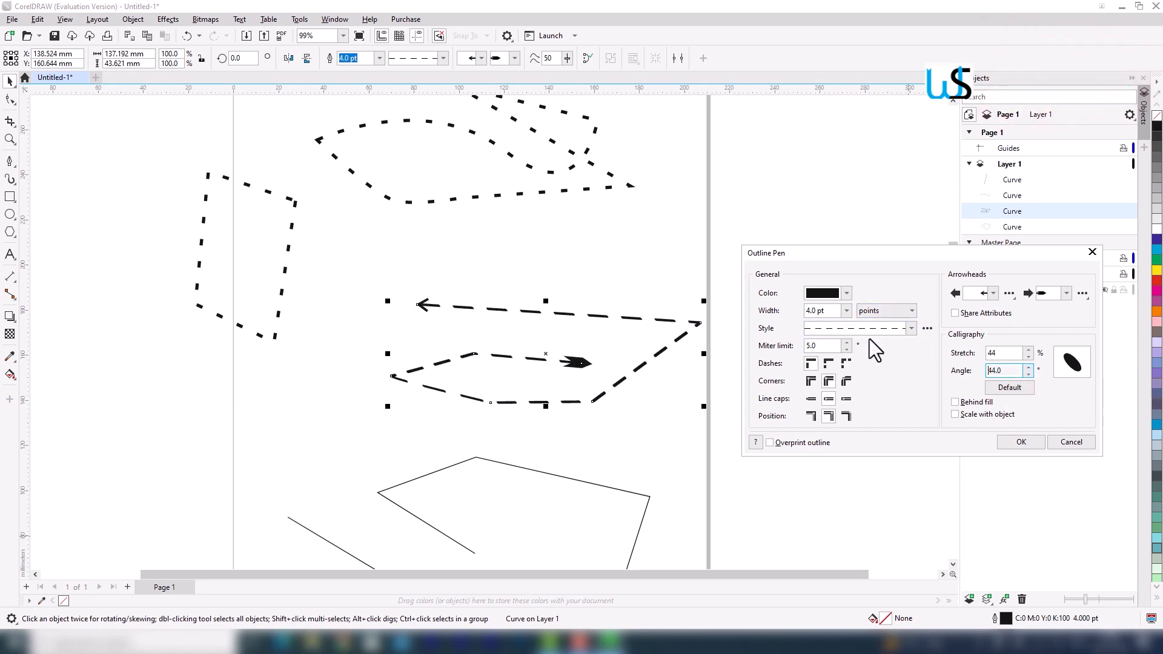
pyautogui.click(846, 310)
pyautogui.click(822, 414)
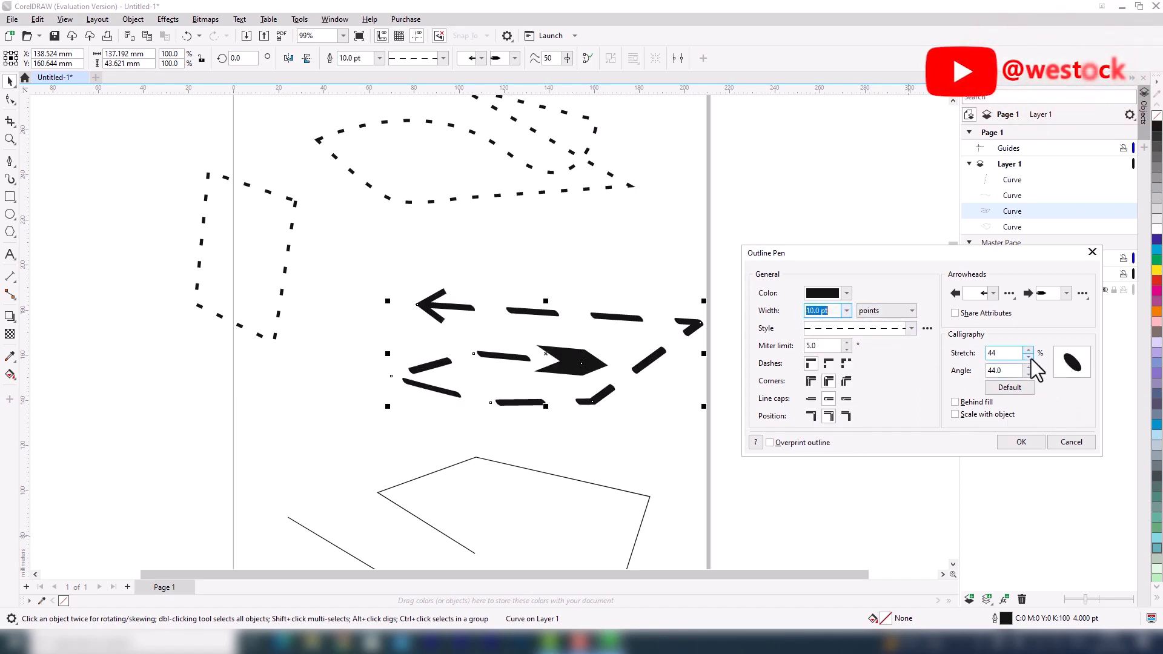
# Change the polyline's calligraphic stretch to 32% and its nib angle to -12°
pyautogui.moveTo(1032, 342); pyautogui.dragTo(1028, 372)
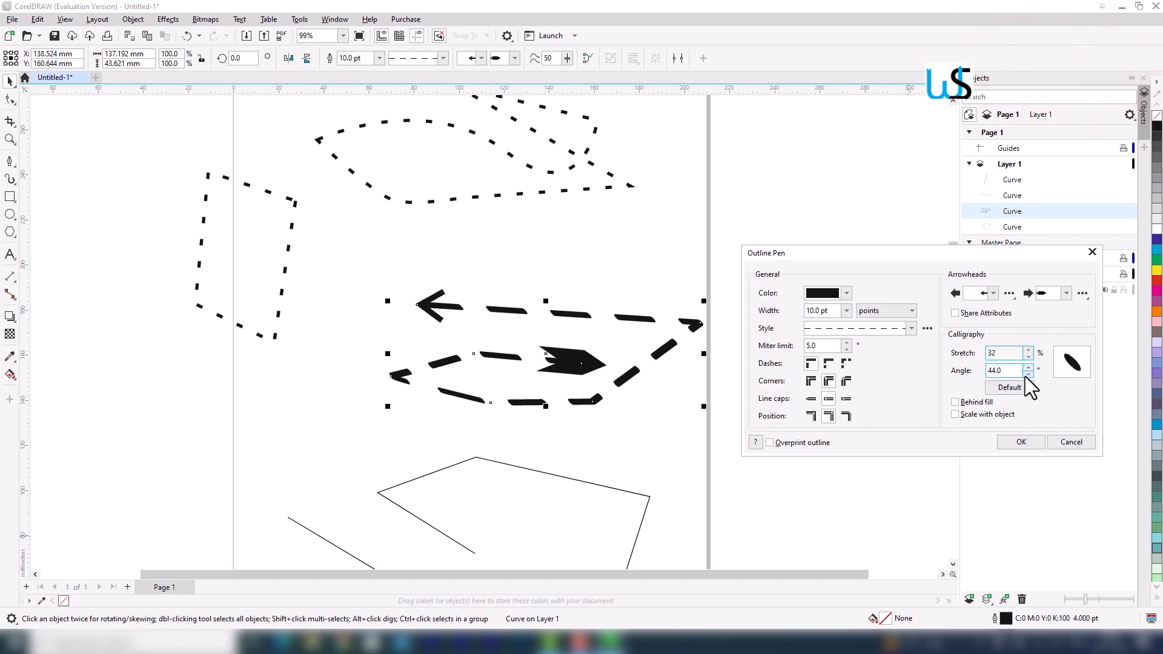
pyautogui.moveTo(1032, 369); pyautogui.dragTo(1030, 384)
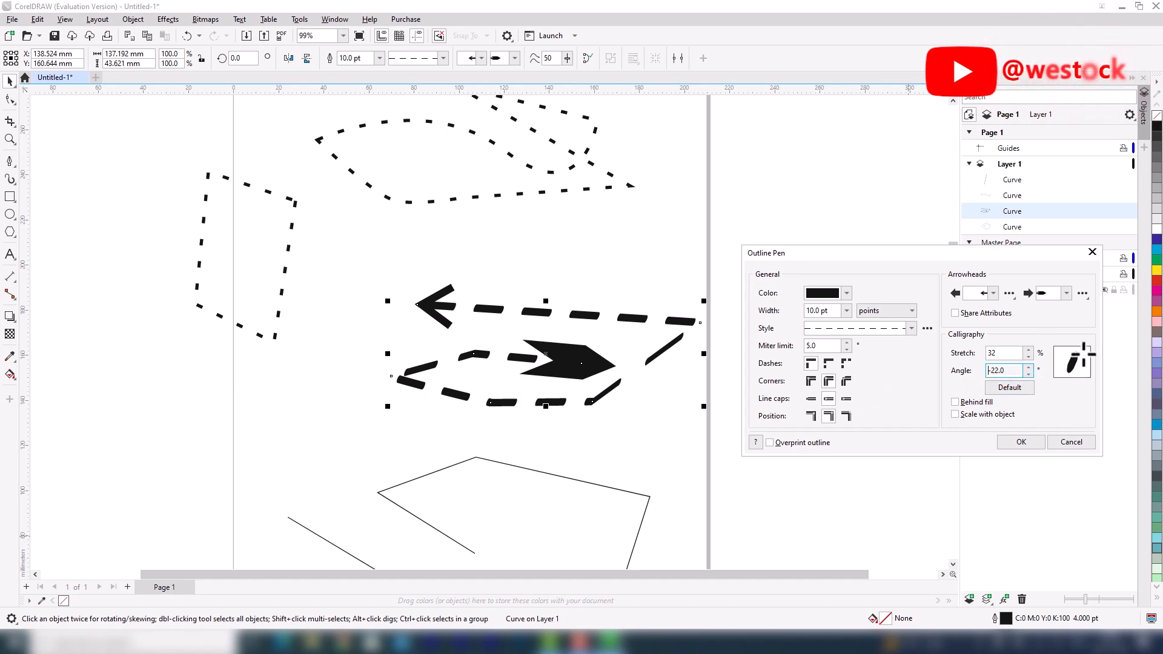
pyautogui.click(1029, 367)
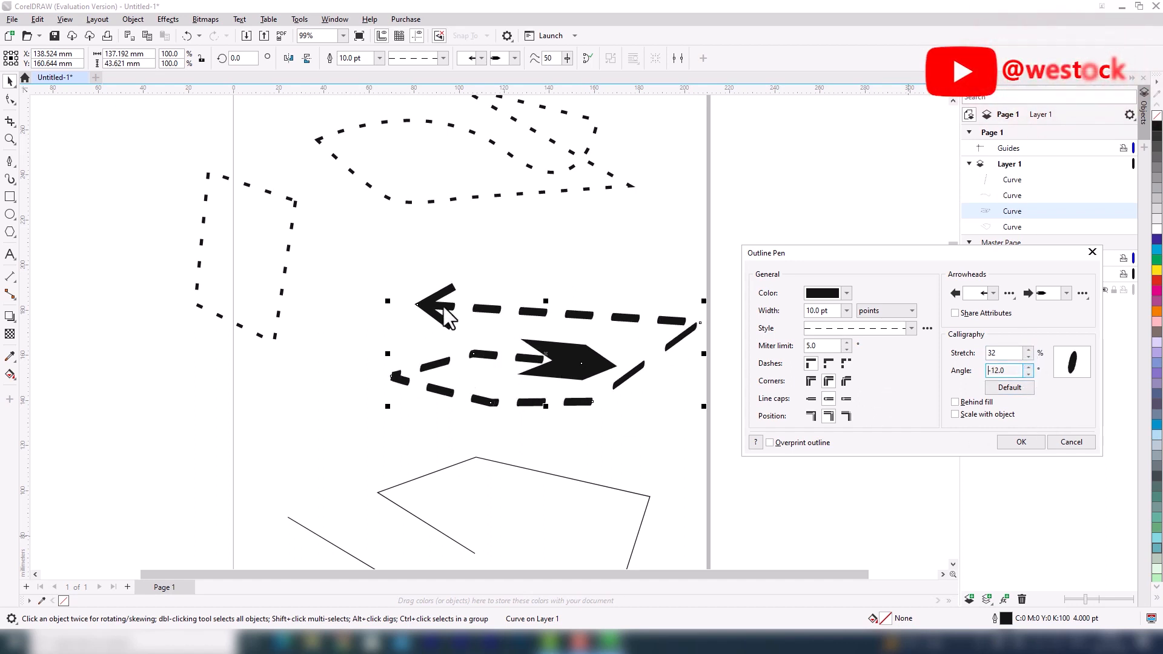
# Reset the polyline's calligraphic angle to 0° and stretch to 100%, and apply the outline settings
pyautogui.doubleClick(1007, 371)
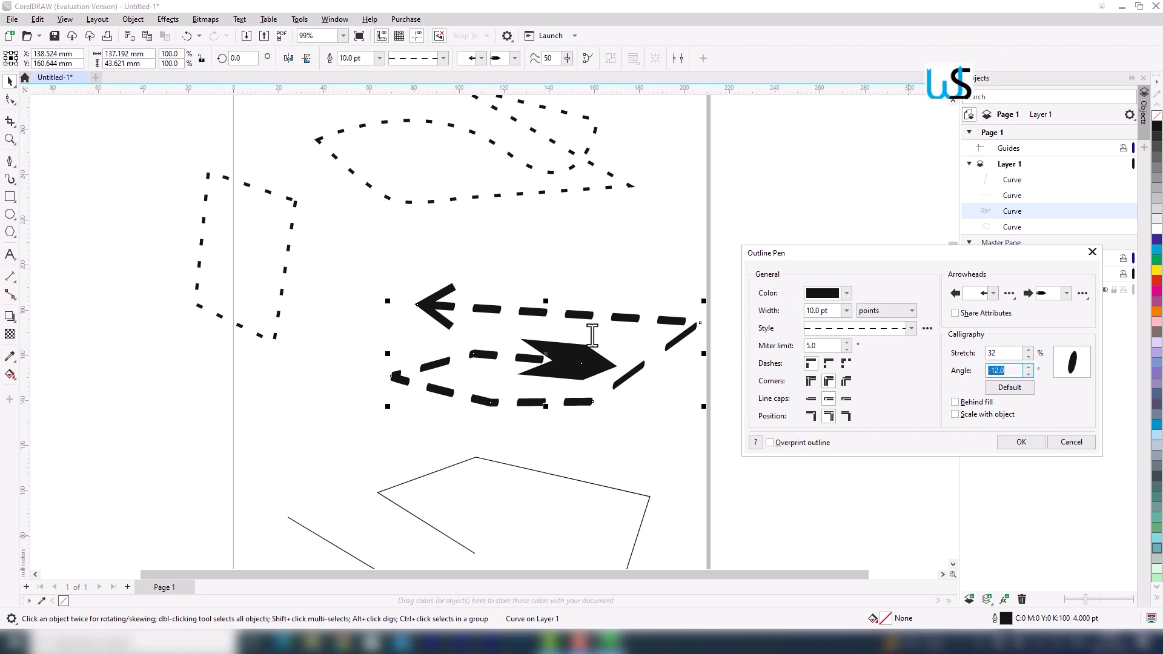
pyautogui.doubleClick(1003, 352)
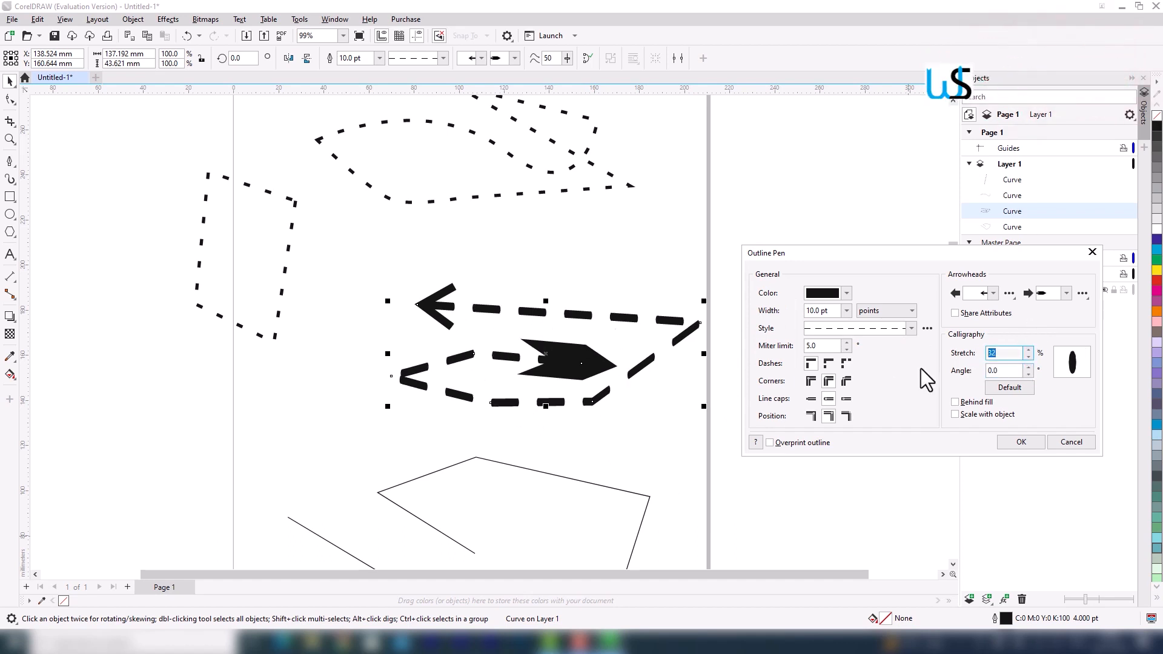
pyautogui.write('100')
pyautogui.press('Return')
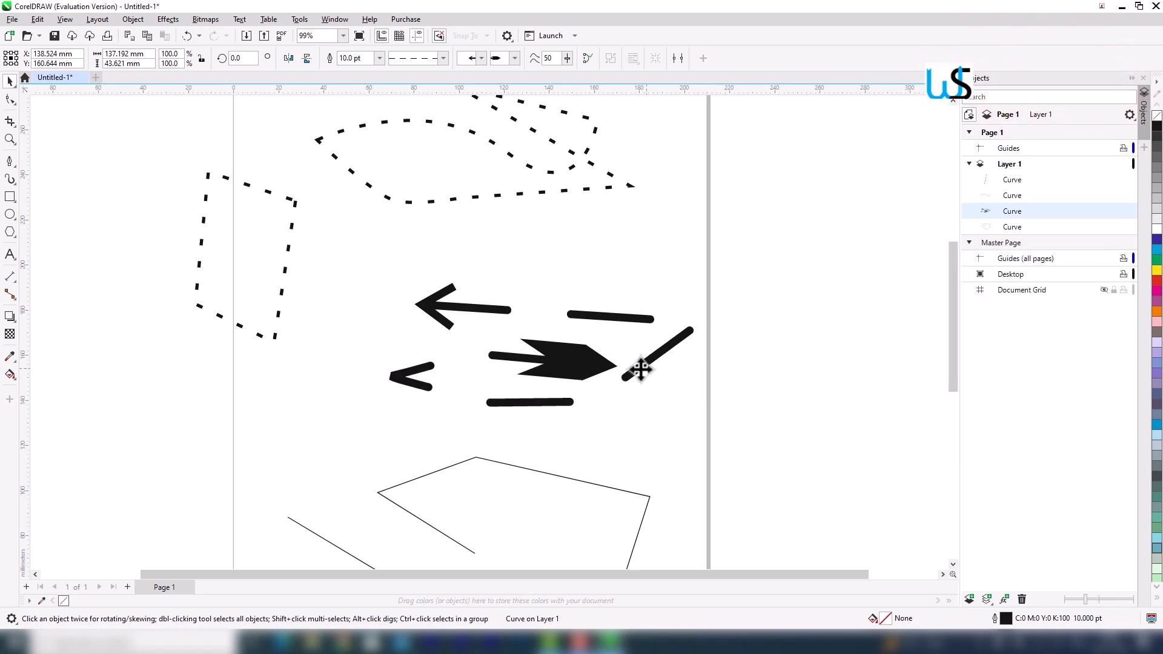
# Open the Outline Pen settings of the dotted curve near the top of the page and set its width to 8 pt
pyautogui.scroll(-2, 564, 202)
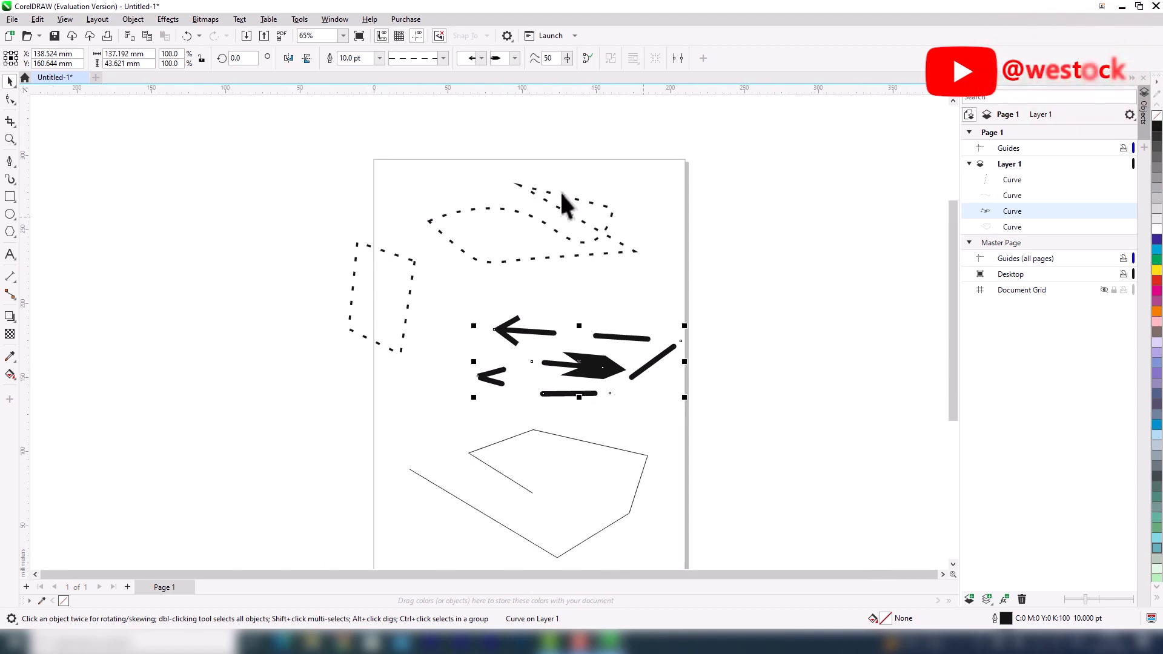
pyautogui.scroll(3, 558, 193)
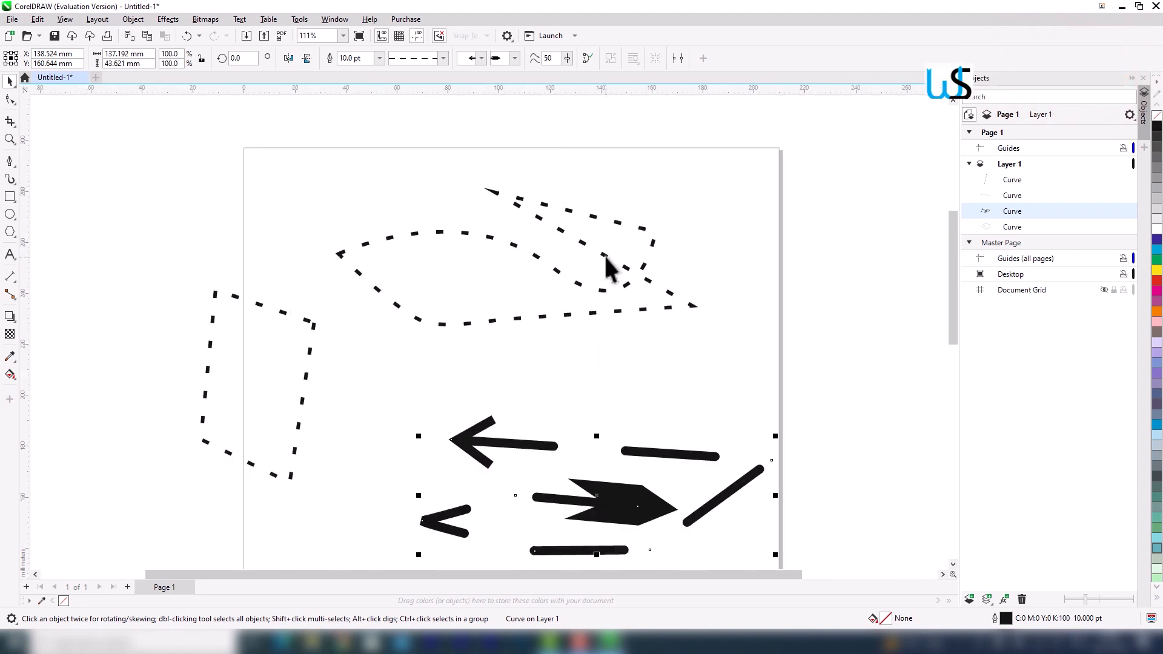
pyautogui.scroll(1, 611, 265)
pyautogui.click(610, 264)
pyautogui.press('F12')
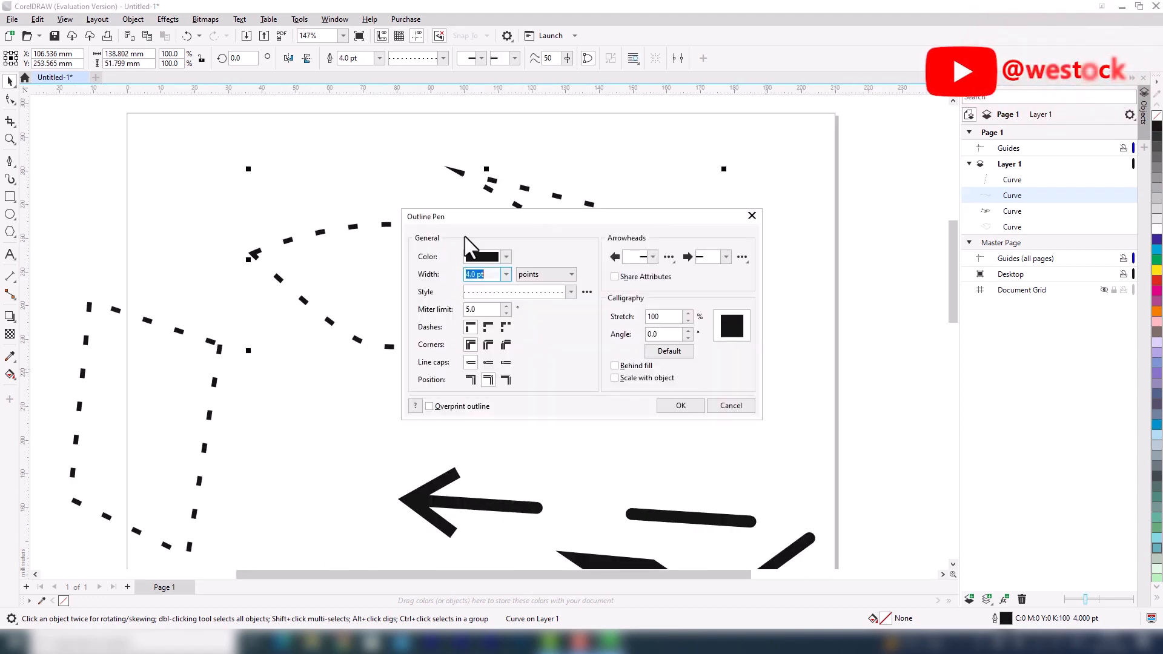
pyautogui.moveTo(517, 216); pyautogui.dragTo(618, 206)
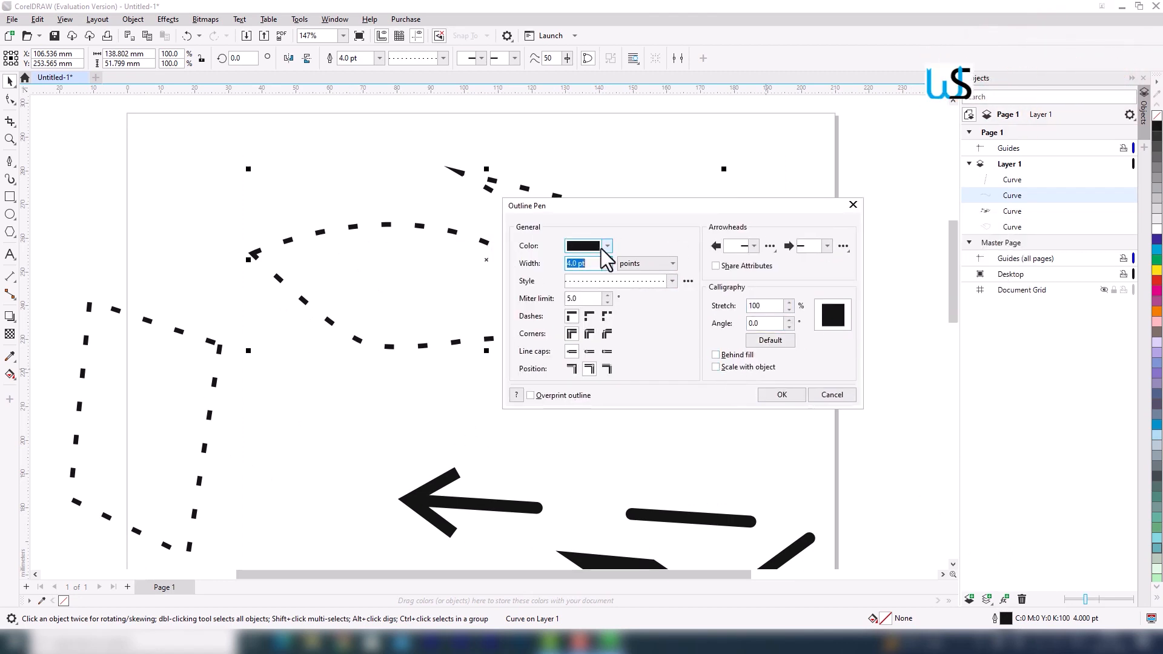
pyautogui.click(607, 263)
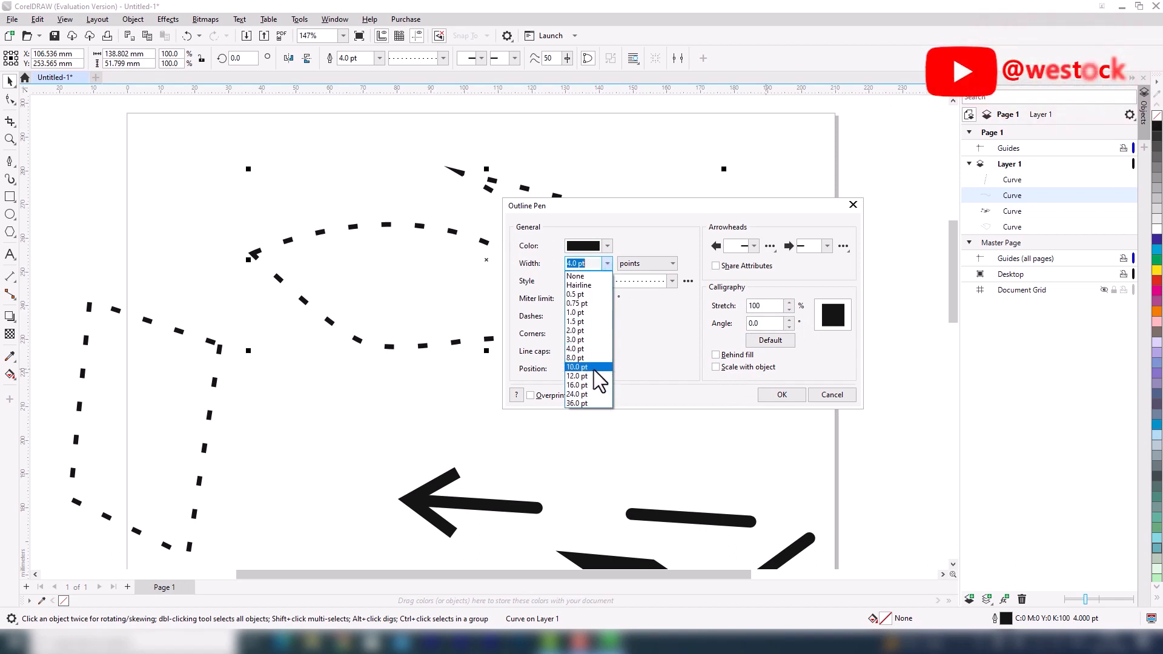
pyautogui.press('Escape')
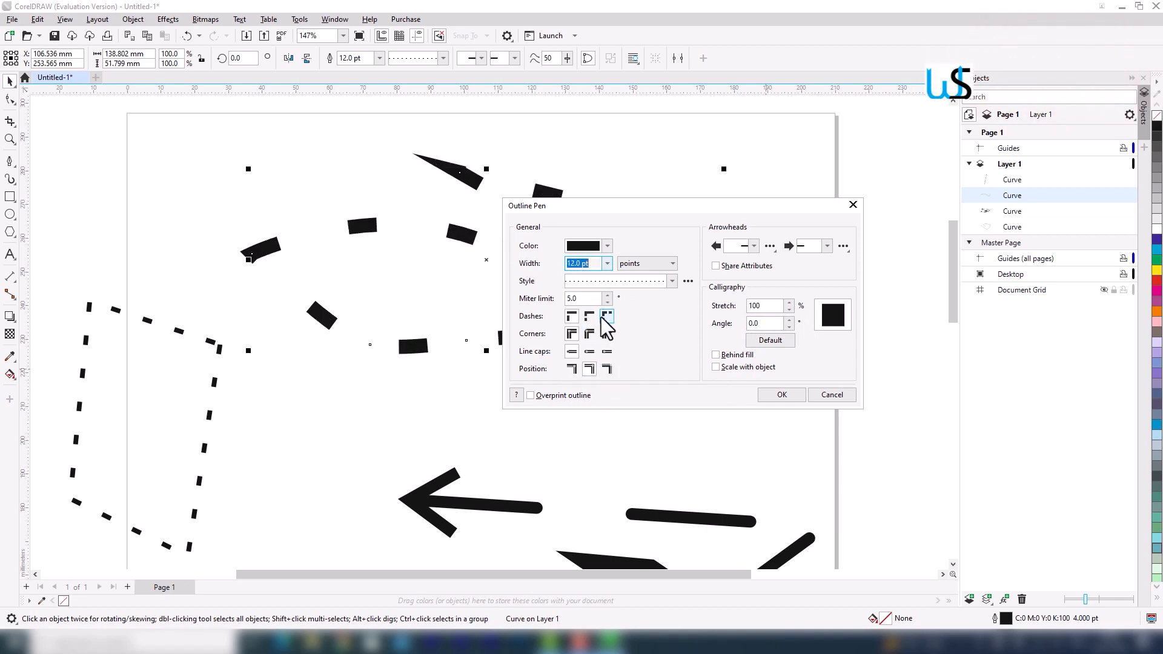
pyautogui.click(608, 263)
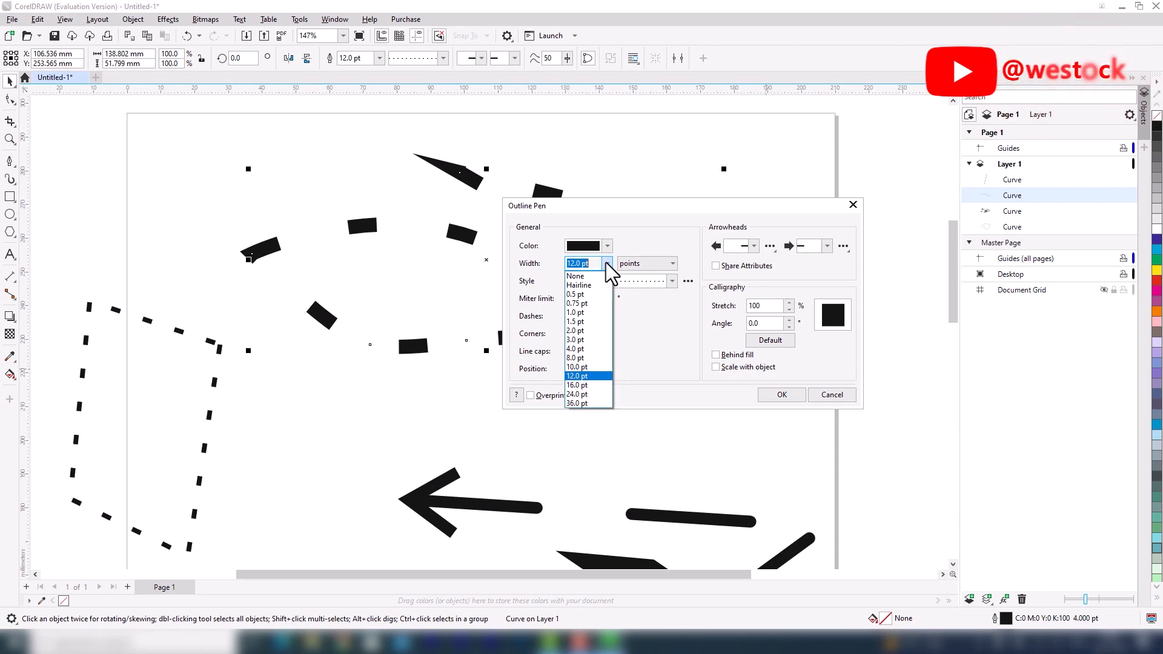
pyautogui.click(579, 358)
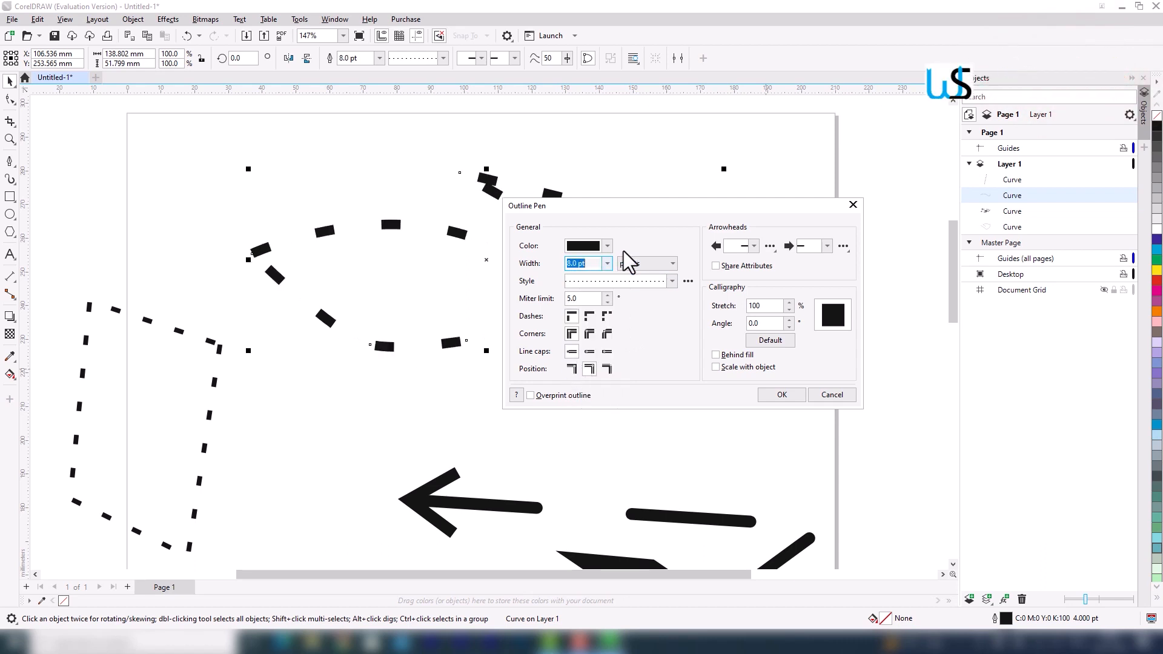
# Set the dotted curve's calligraphic stretch to 52% and nib angle to 106°, and apply the outline settings
pyautogui.moveTo(653, 208); pyautogui.dragTo(715, 203)
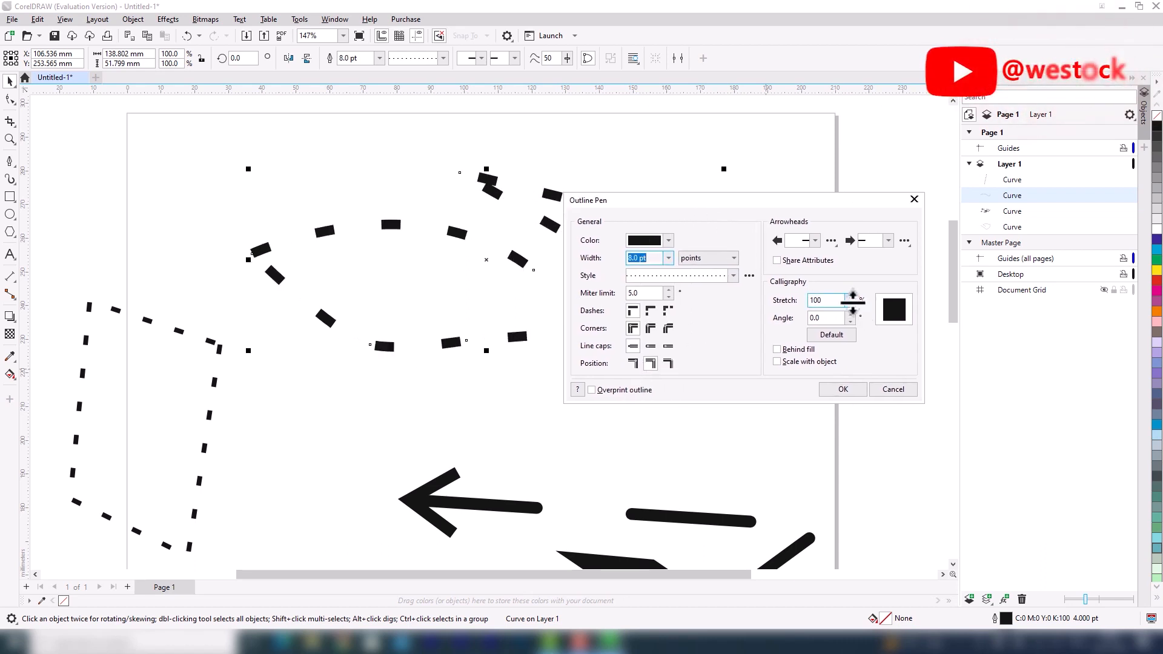
pyautogui.moveTo(853, 316); pyautogui.dragTo(854, 321)
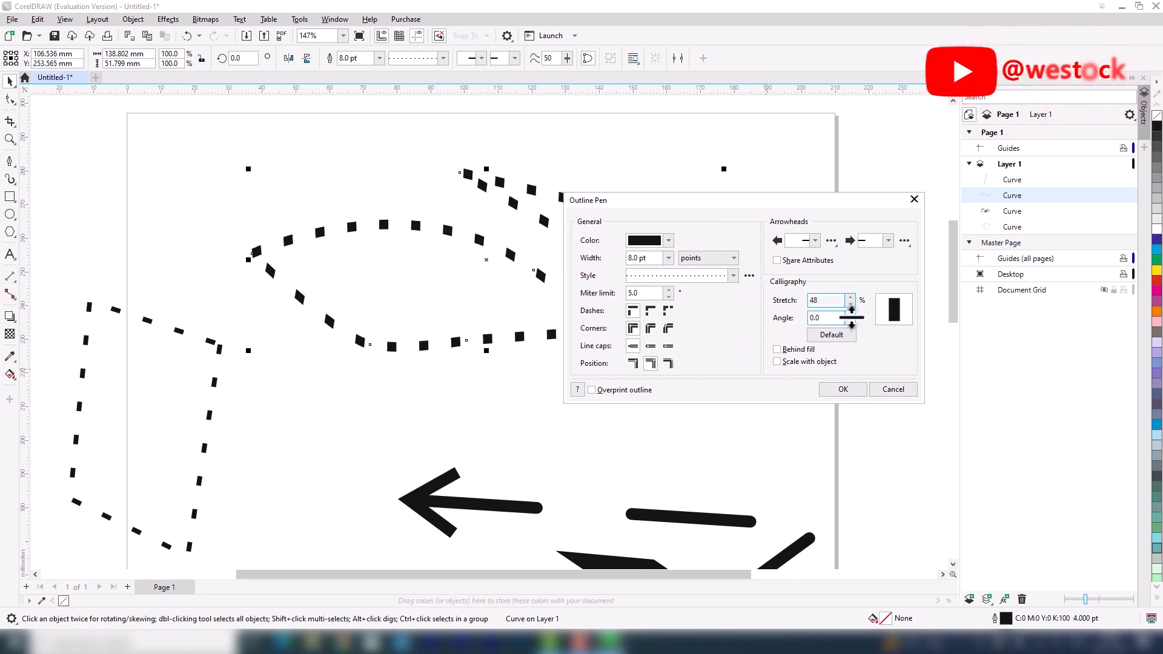
pyautogui.moveTo(853, 317)
pyautogui.mouseDown()
pyautogui.moveTo(851, 332)
pyautogui.moveTo(853, 301)
pyautogui.mouseUp()
pyautogui.moveTo(768, 203); pyautogui.dragTo(863, 191)
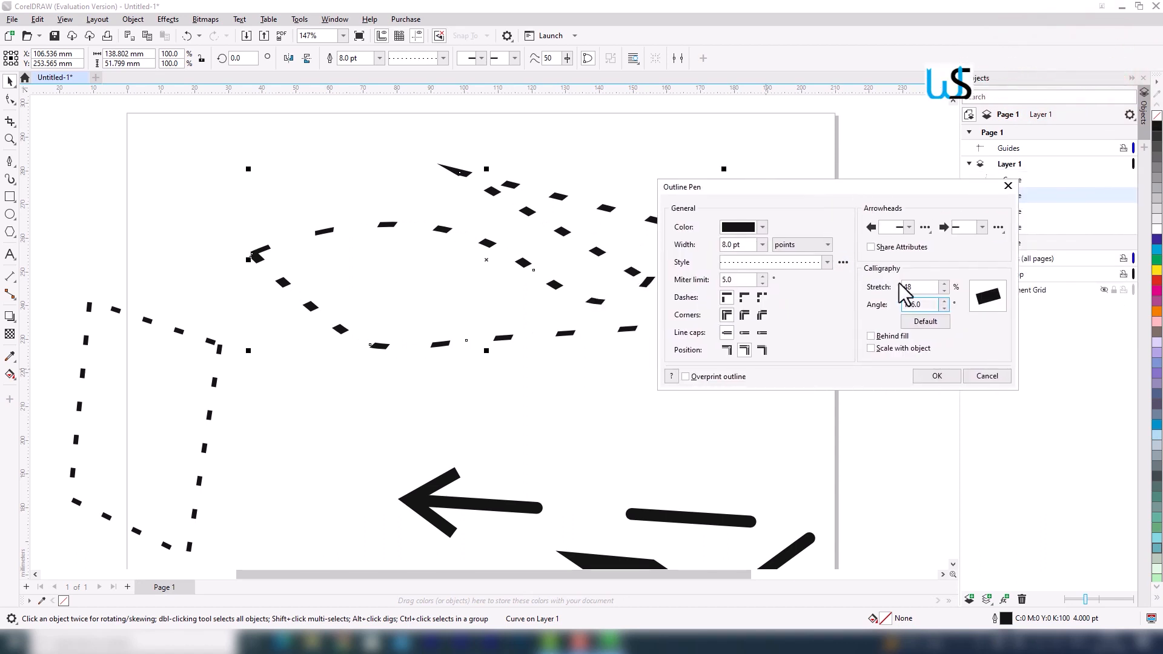
pyautogui.click(944, 284)
pyautogui.click(944, 283)
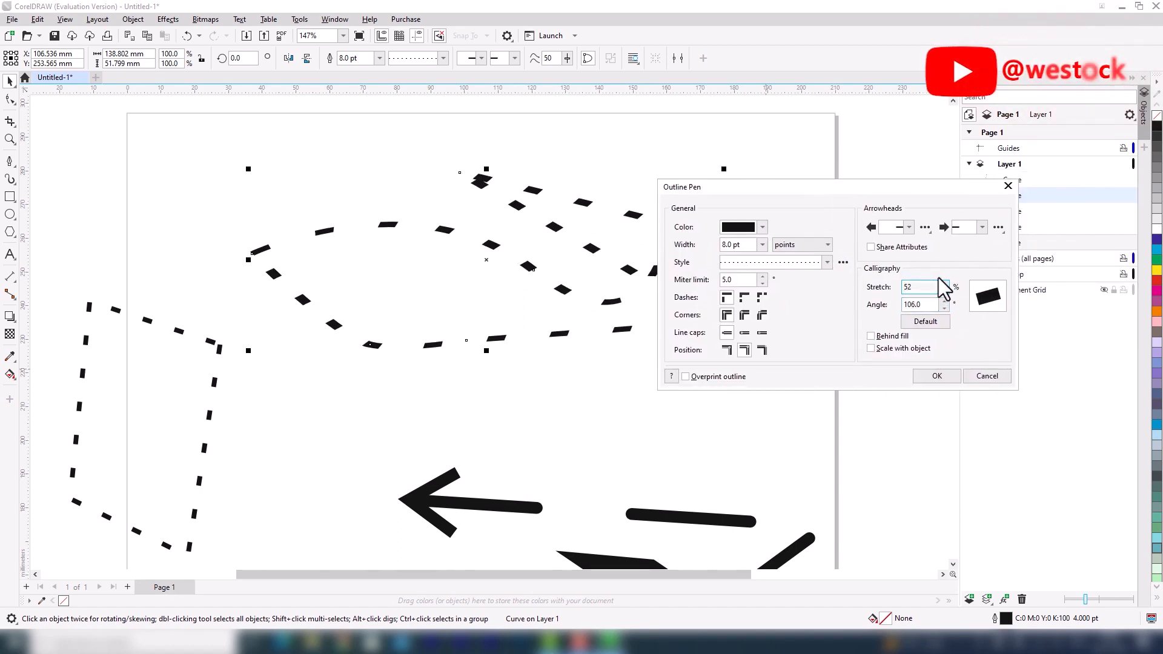
pyautogui.click(937, 376)
# Enlarge the dotted curve about its centre to about 421% of its size, and undo the enlargement
pyautogui.scroll(-2, 620, 310)
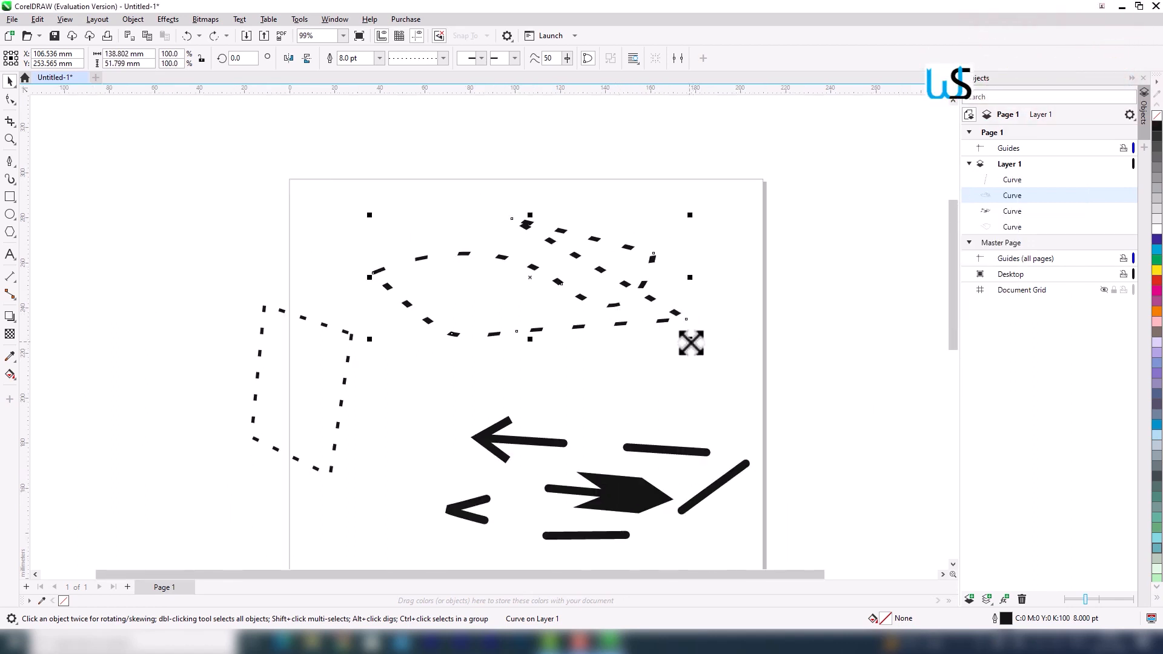
pyautogui.moveTo(691, 340); pyautogui.dragTo(949, 498)
pyautogui.scroll(-1, 791, 402)
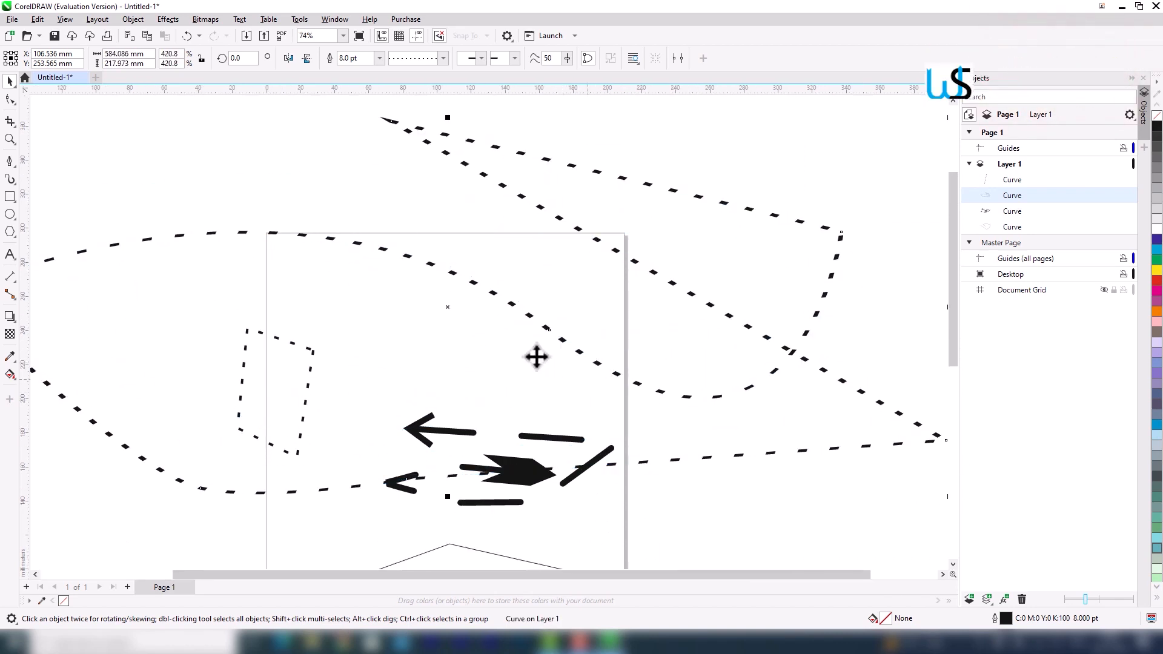
pyautogui.hotkey('ctrl', 'z')
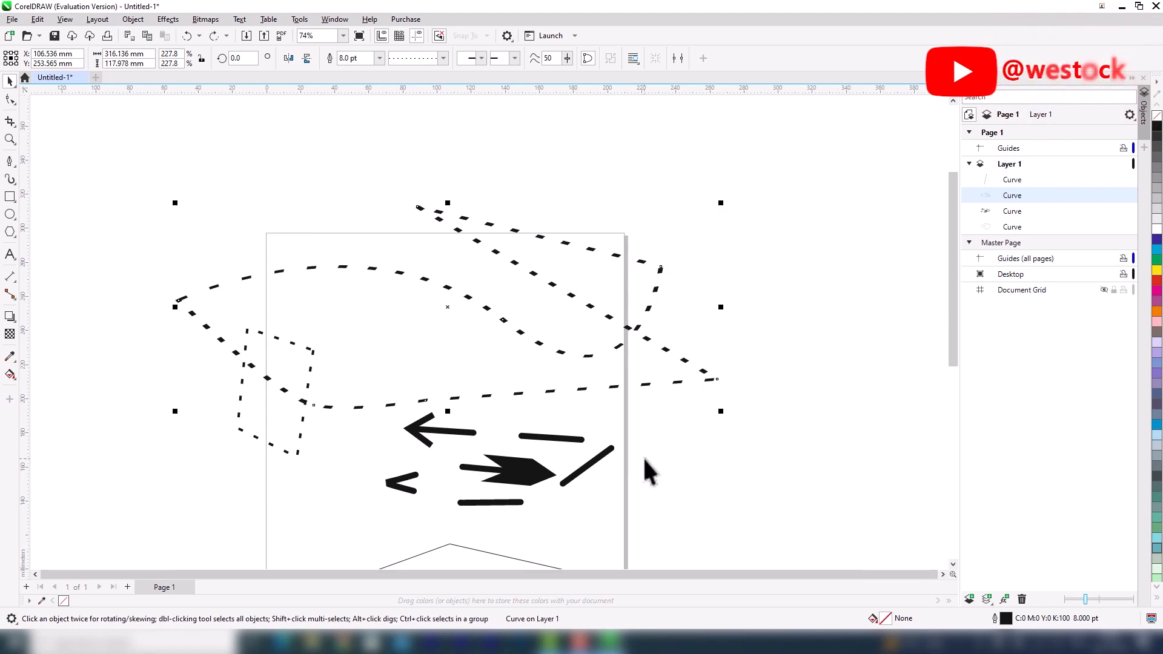
pyautogui.hotkey('ctrl', 'z')
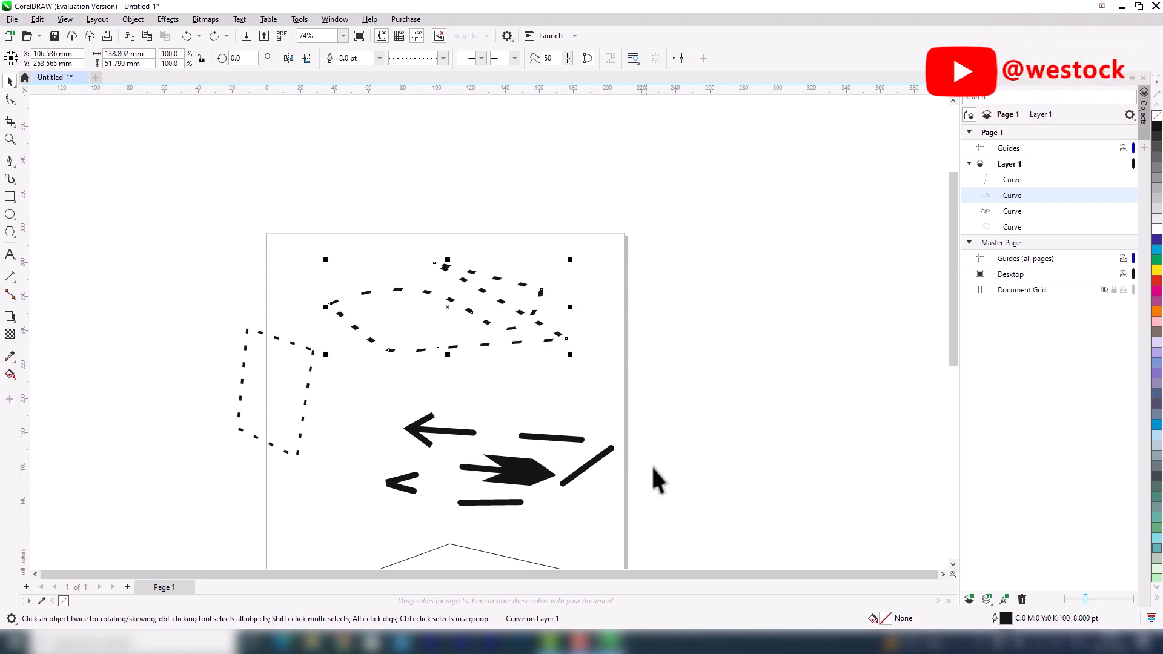
# Make the dotted curve's outline scale with the object, apply the outline settings, and try enlarging the curve
pyautogui.doubleClick(1006, 619)
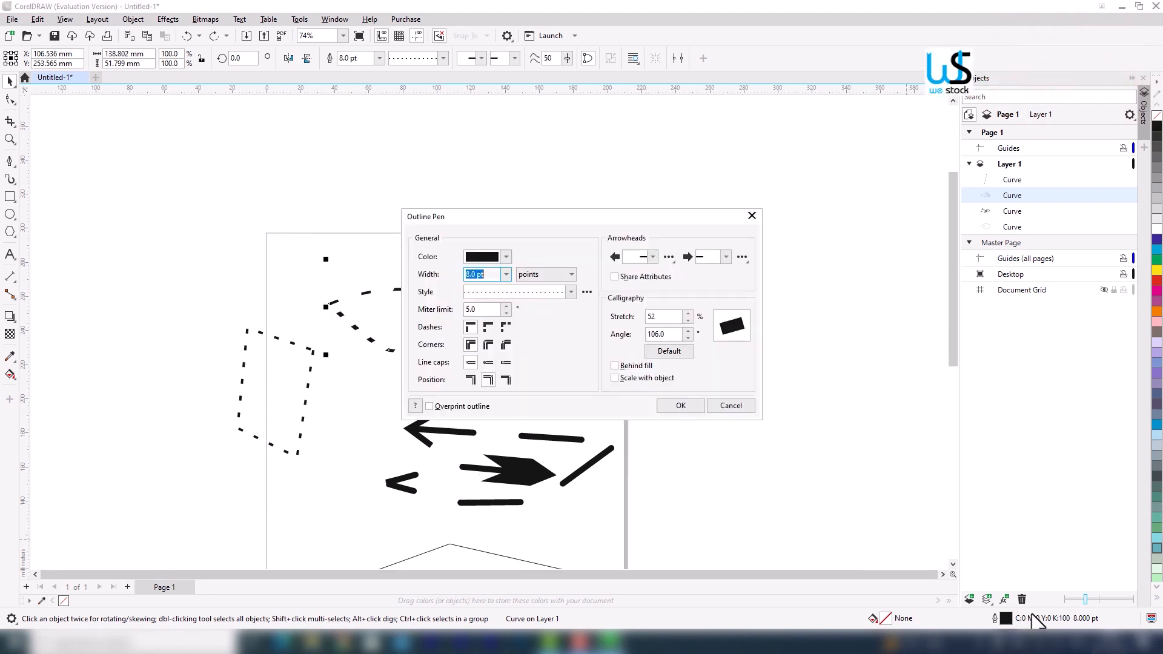
pyautogui.click(615, 378)
pyautogui.click(672, 408)
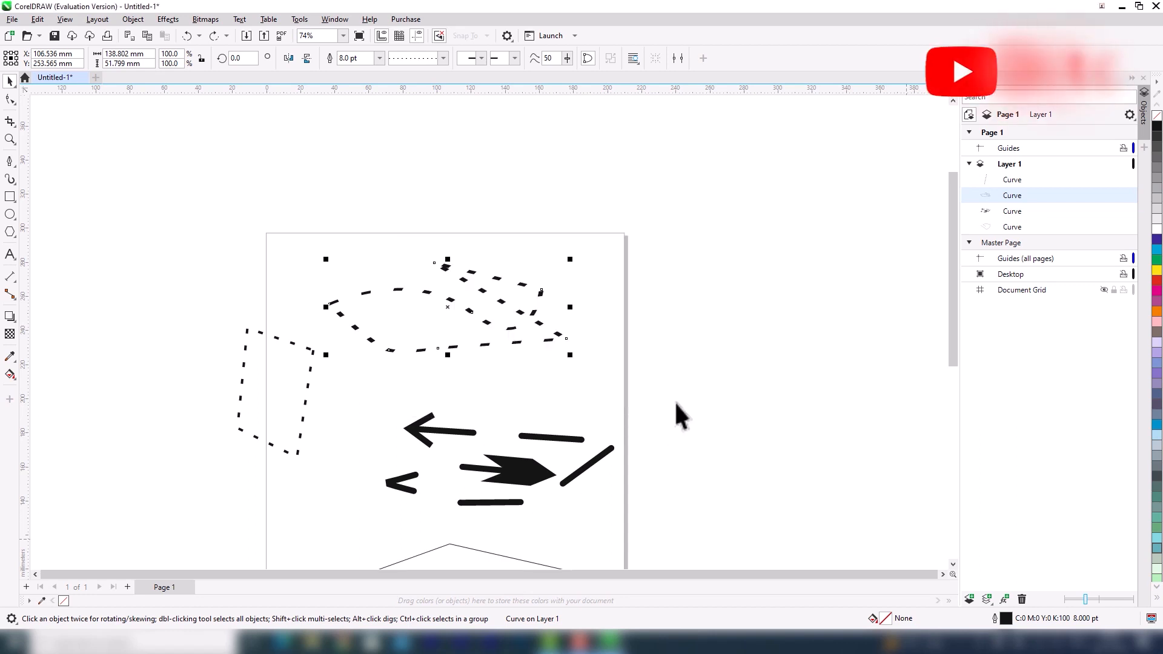
pyautogui.click(545, 330)
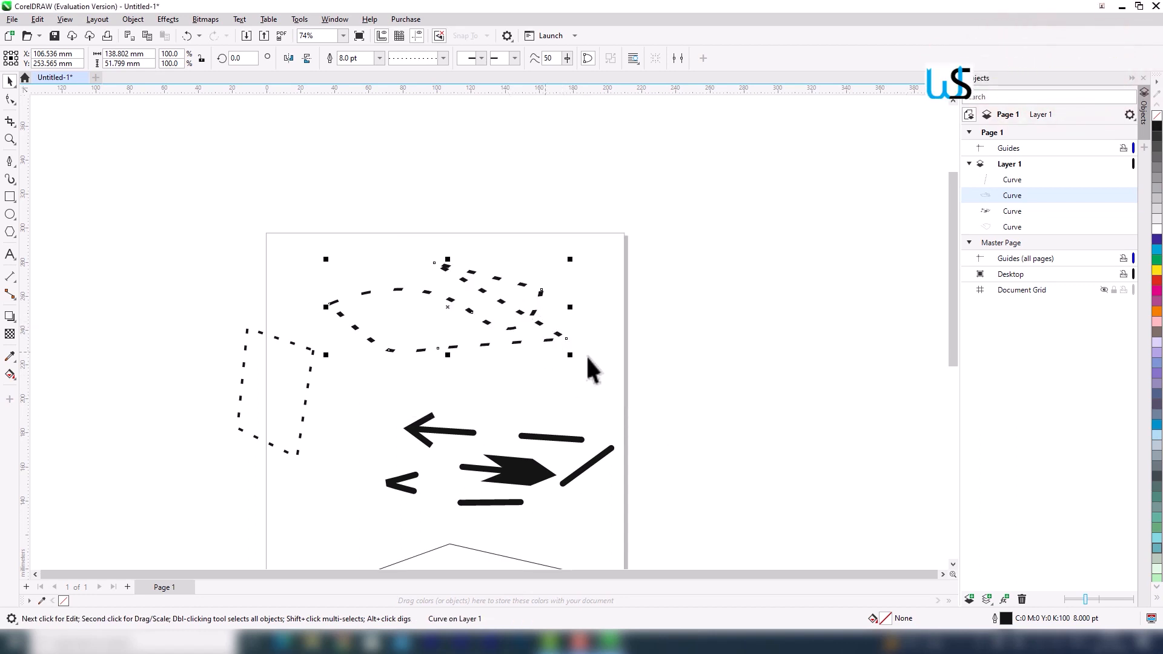
pyautogui.moveTo(572, 357); pyautogui.dragTo(764, 436)
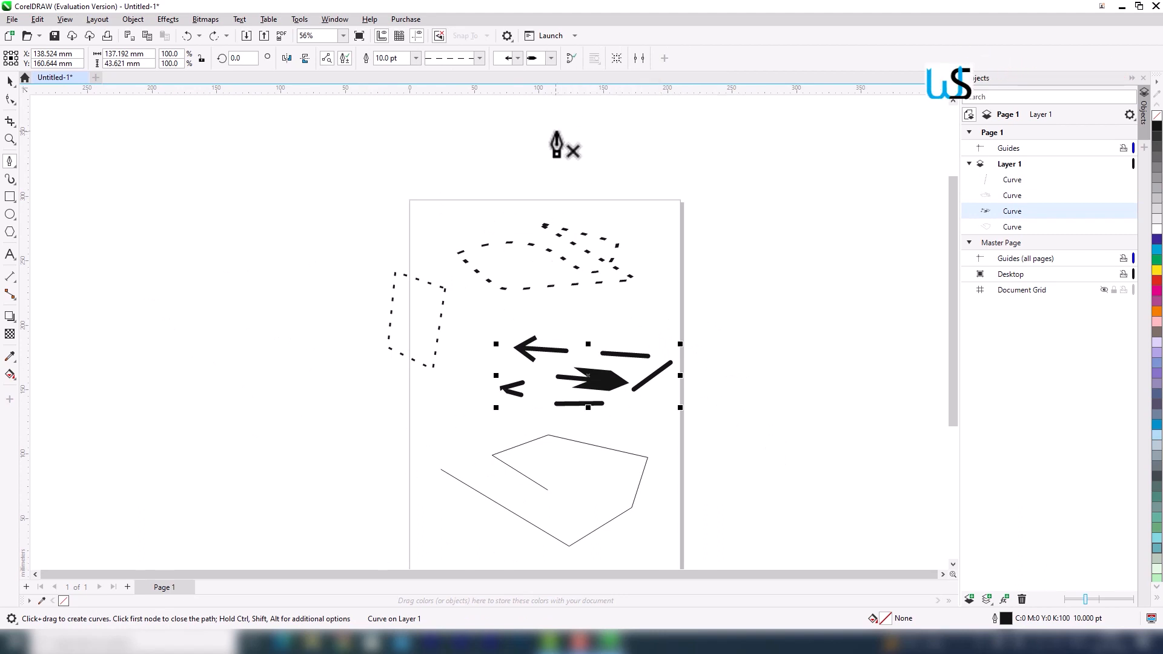
# Close the thick dashed curve with arrowheads in the middle of the page and set its line style to solid
pyautogui.click(571, 60)
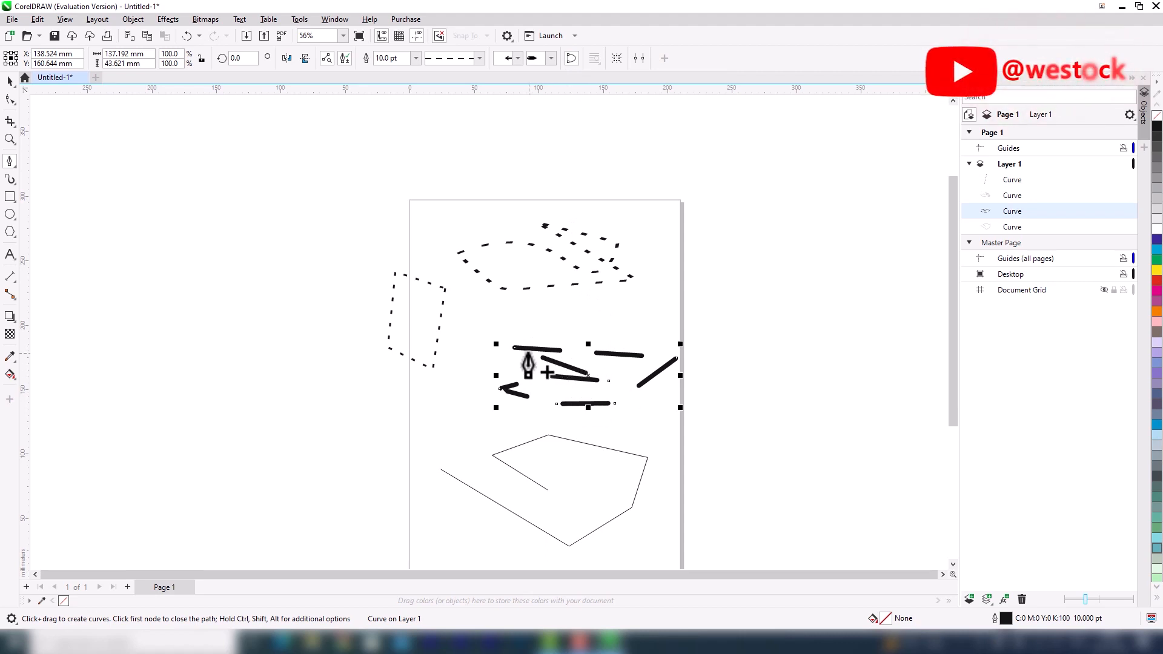
pyautogui.scroll(1, 582, 391)
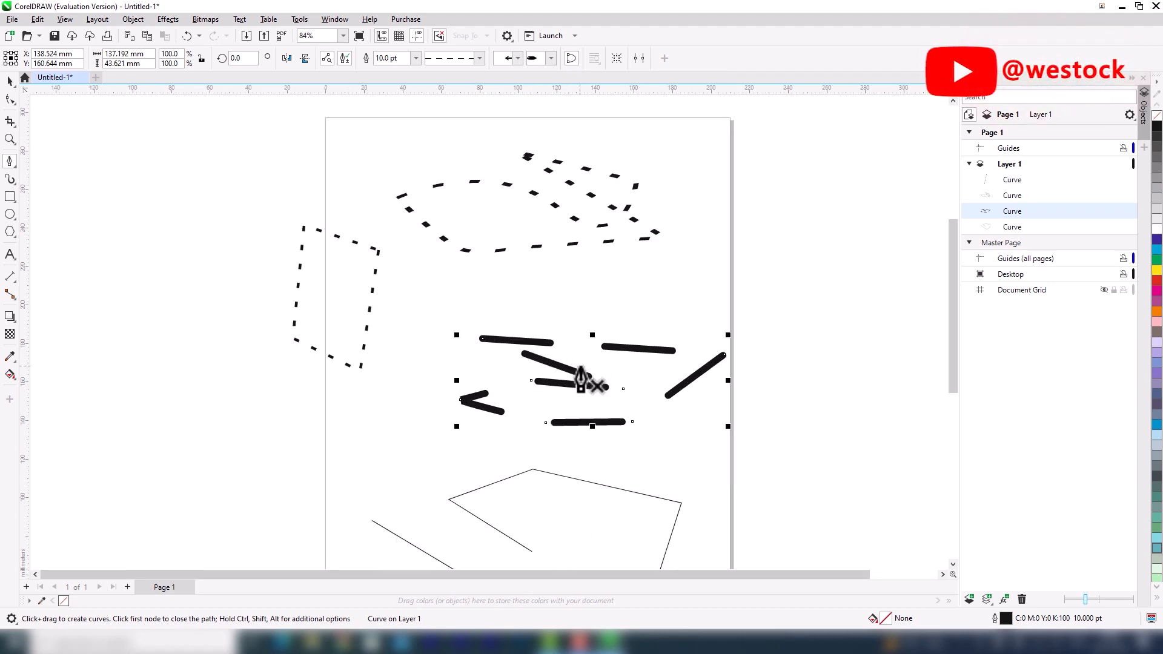
pyautogui.click(9, 81)
pyautogui.click(445, 59)
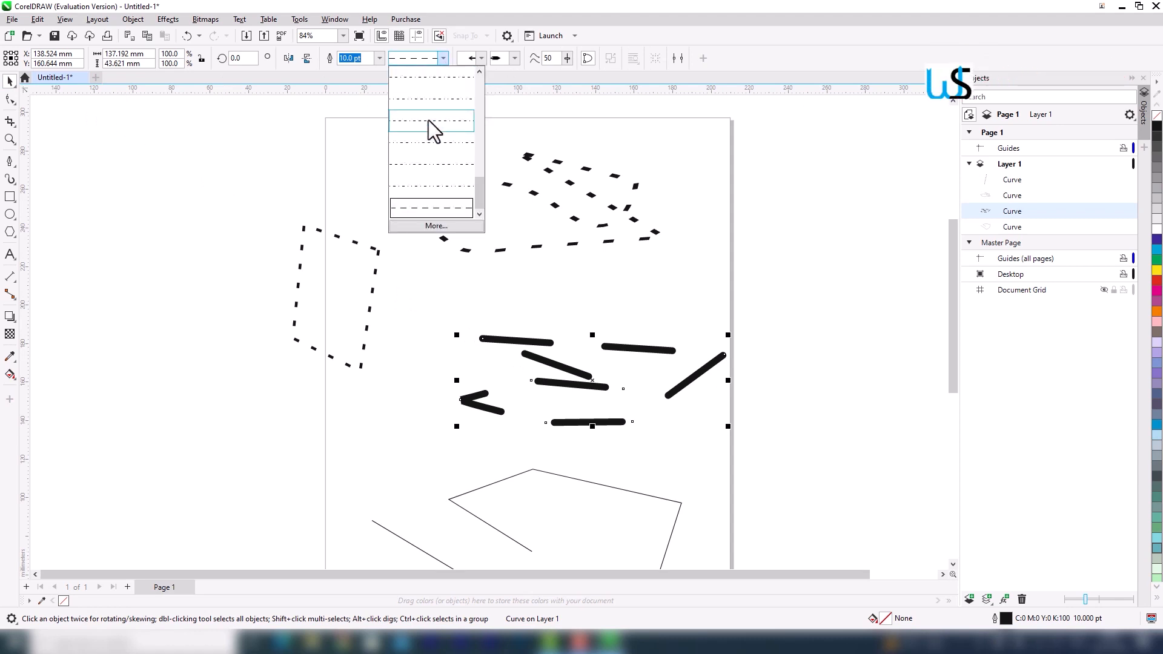
pyautogui.moveTo(480, 187); pyautogui.dragTo(481, 64)
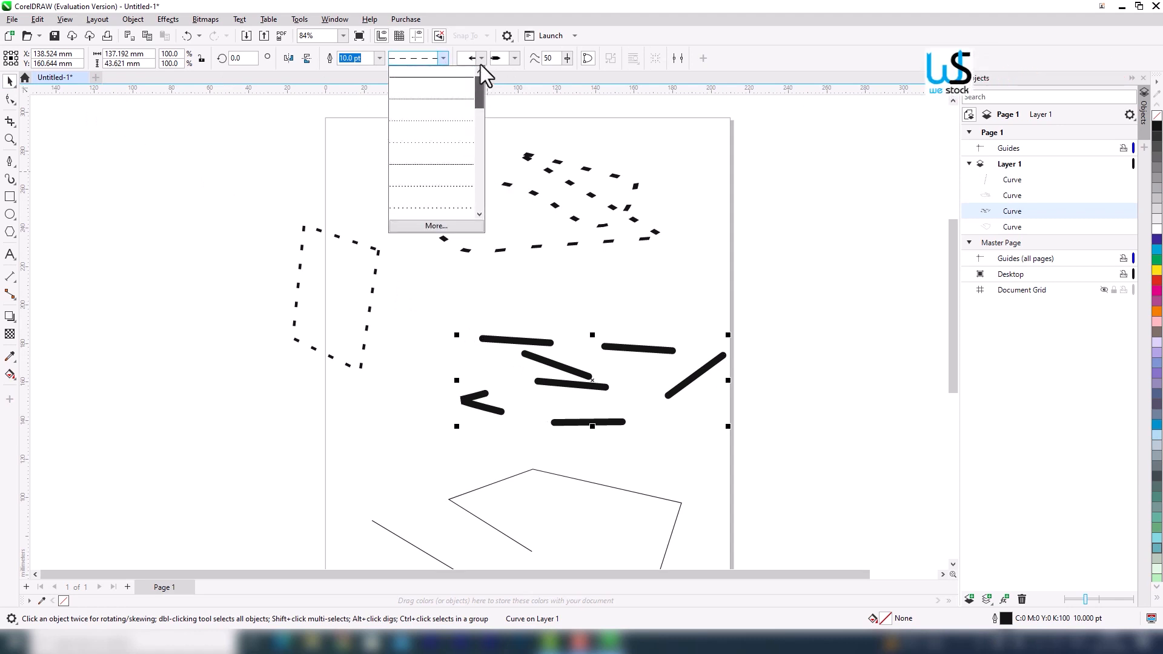
pyautogui.click(446, 82)
pyautogui.hotkey('ctrl', 'z')
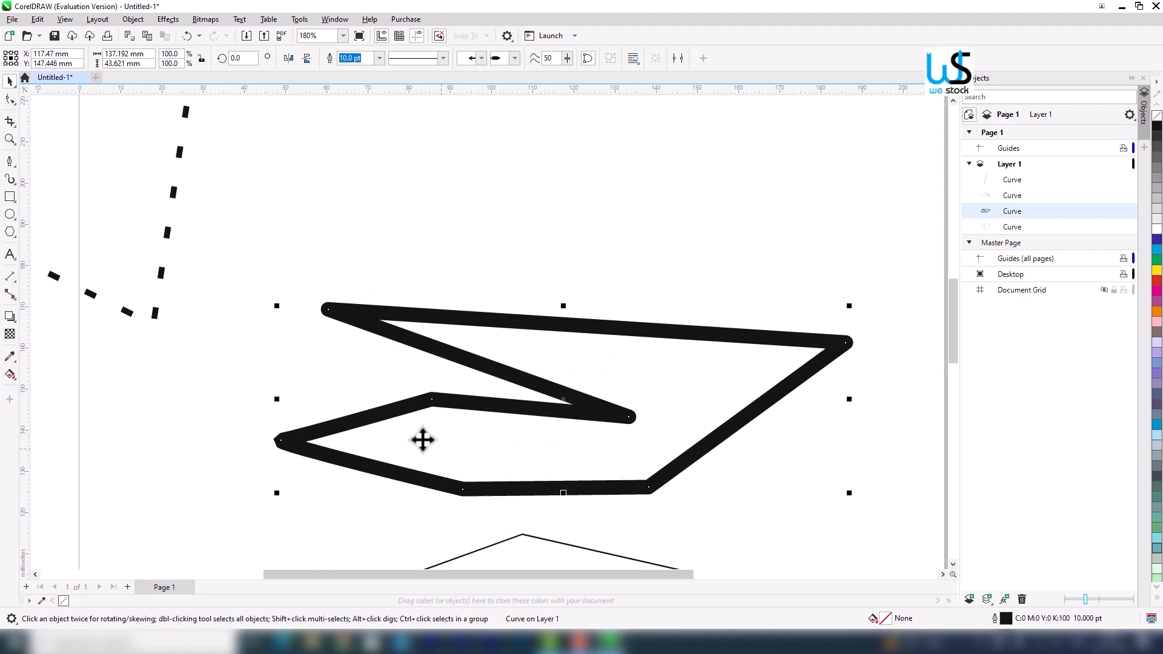
# Try palette fill colours, including orange, on the closed zigzag curve
pyautogui.scroll(-3, 553, 444)
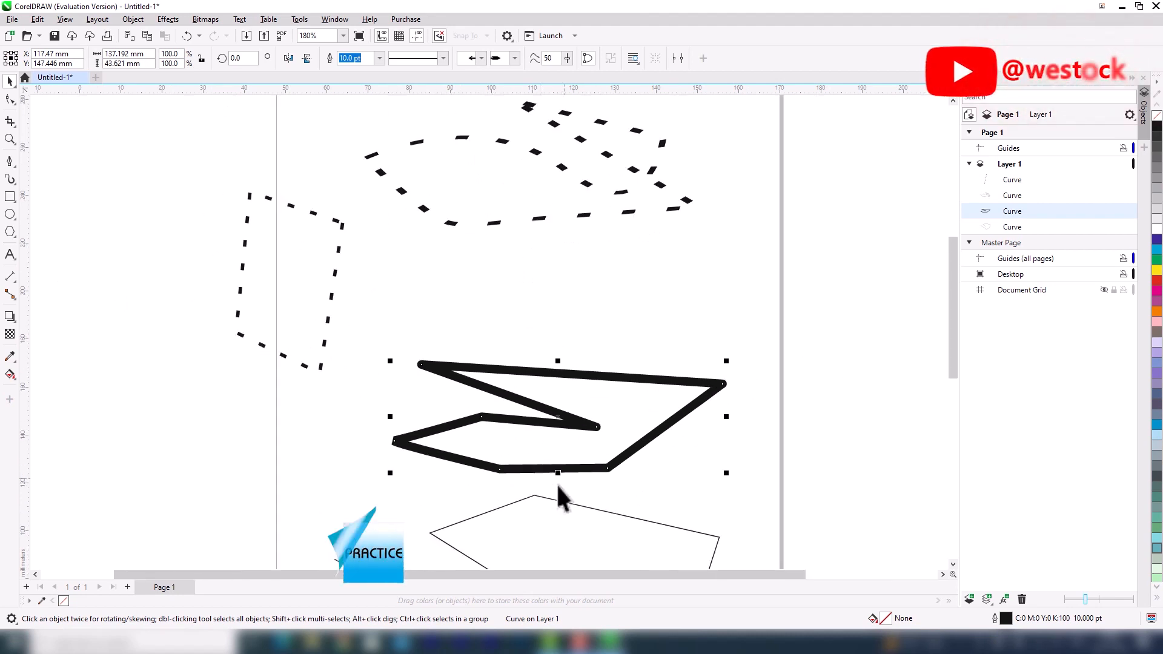
pyautogui.scroll(3, 597, 453)
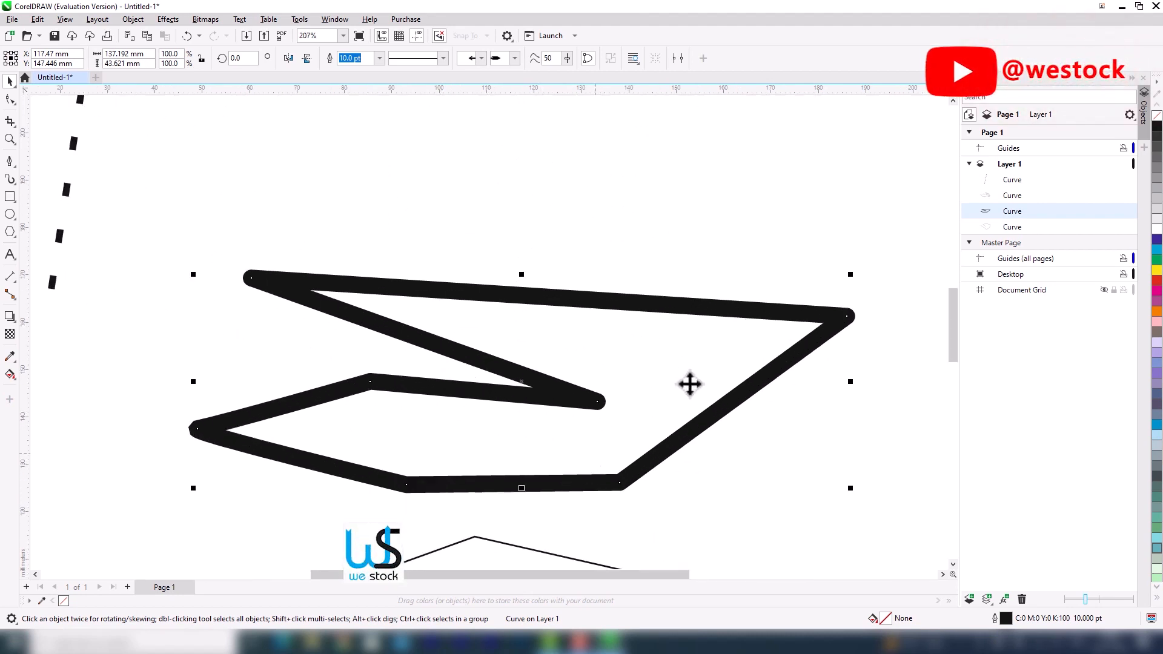
pyautogui.click(1157, 311)
pyautogui.hotkey('ctrl', 'z')
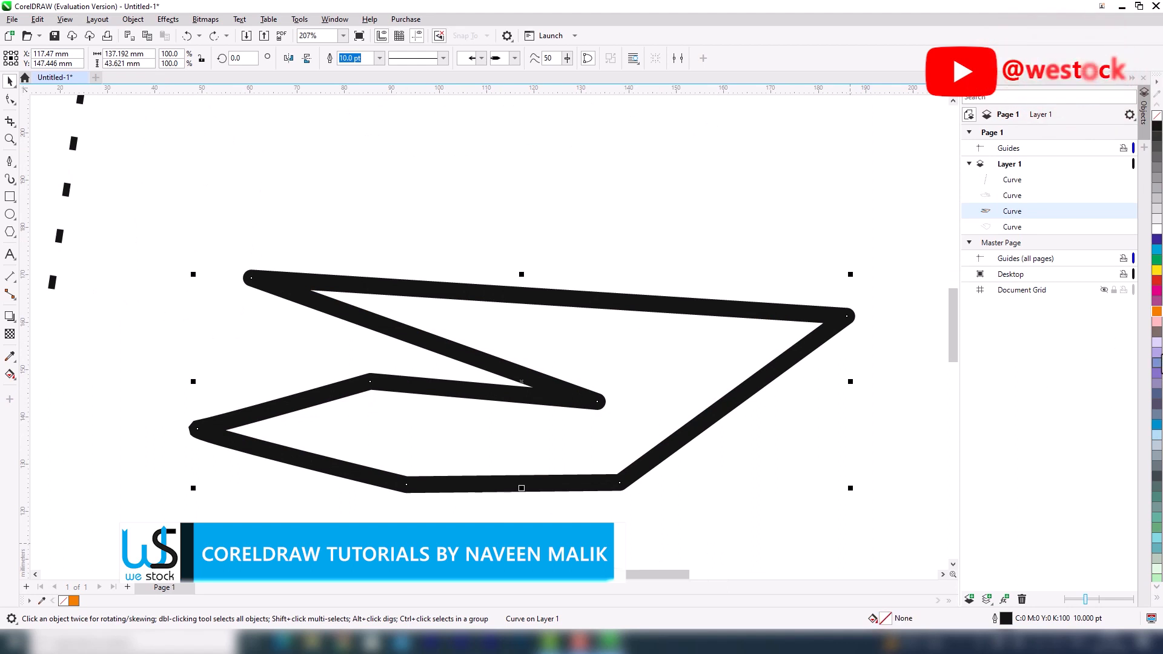
pyautogui.click(1158, 312)
pyautogui.scroll(-1, 412, 372)
pyautogui.scroll(2, 368, 393)
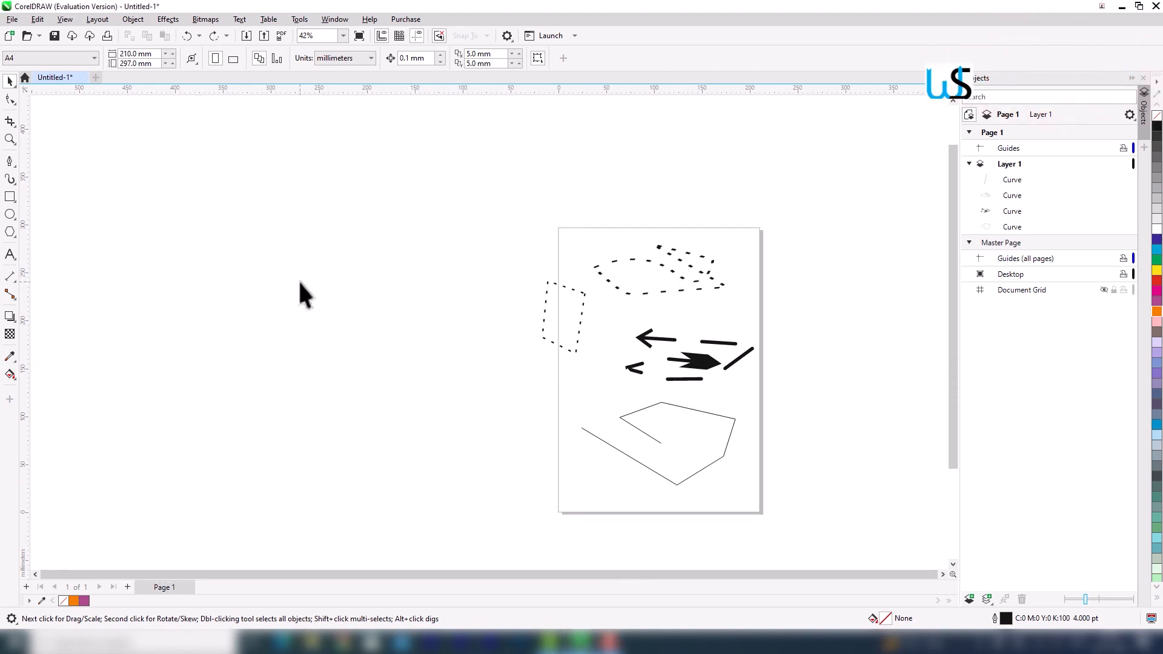
# With the Pen tool, draw three straight segments forming a nearly closed triangle about 288 × 204 mm in the empty area beside the page
pyautogui.click(10, 162)
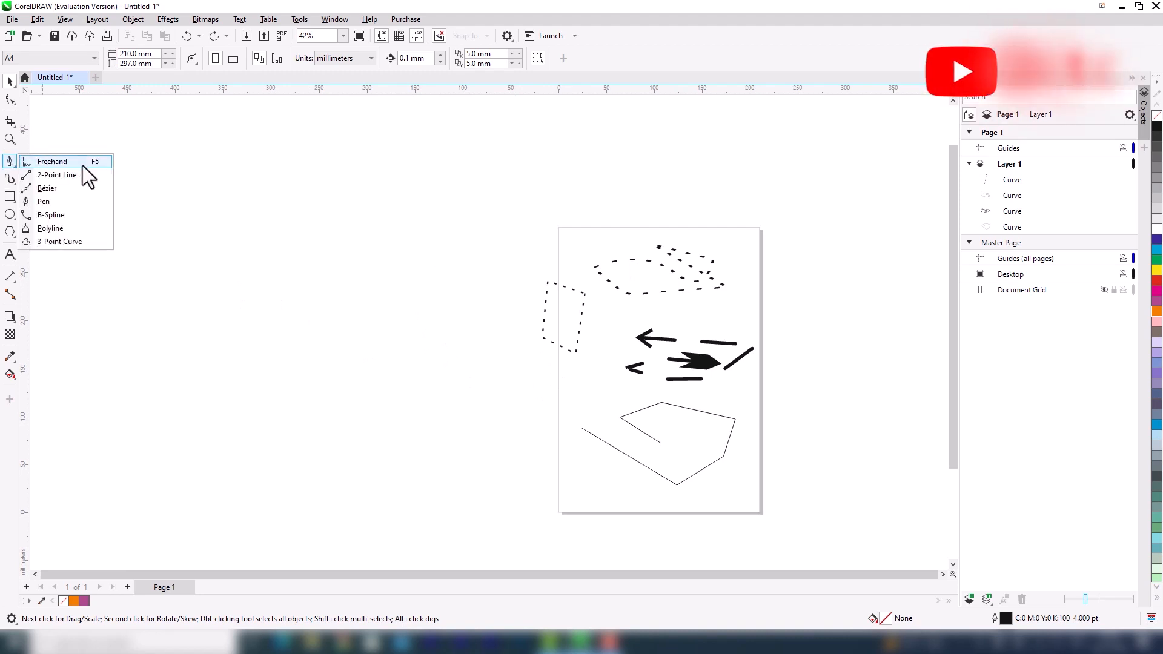
pyautogui.click(64, 202)
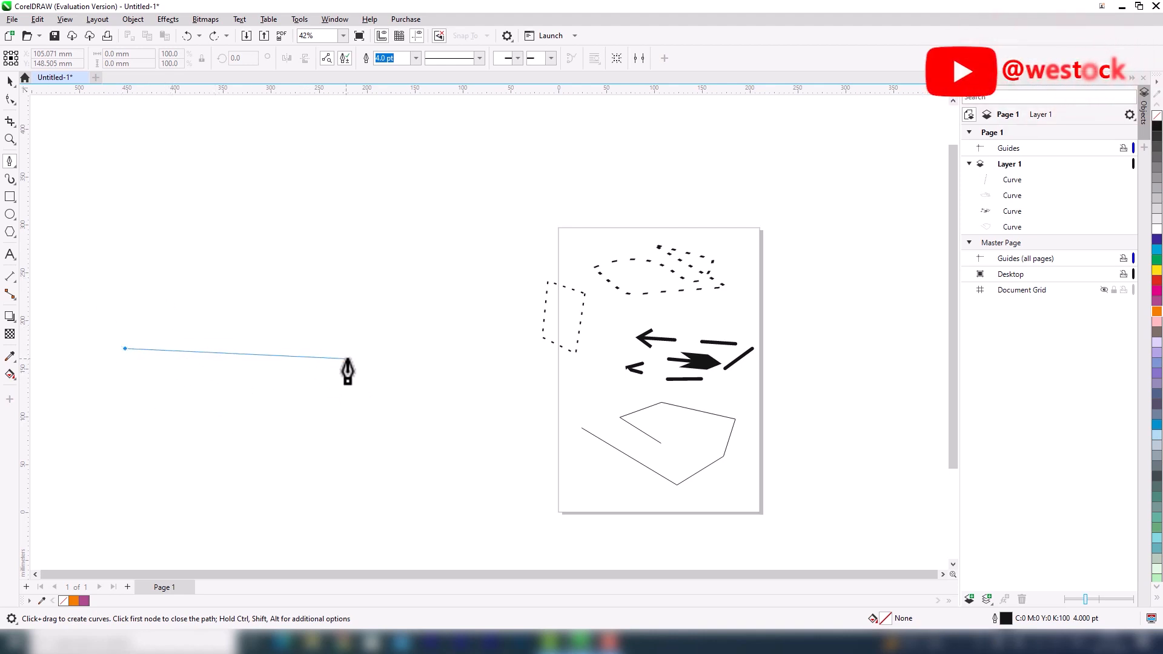
pyautogui.click(400, 299)
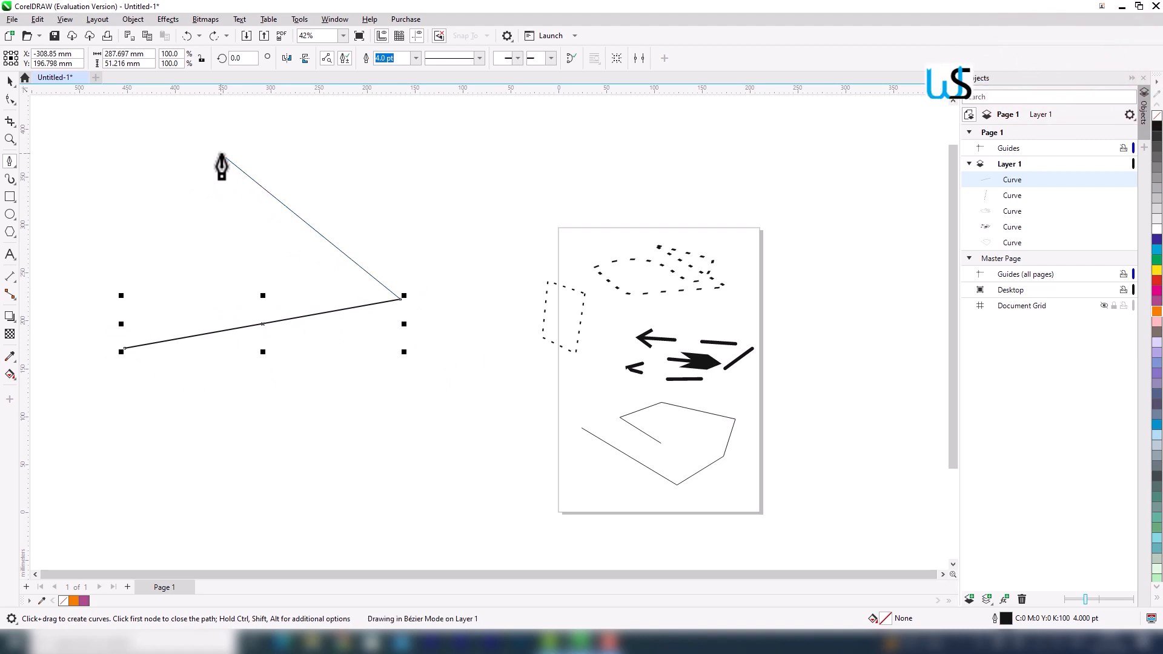
pyautogui.doubleClick(221, 154)
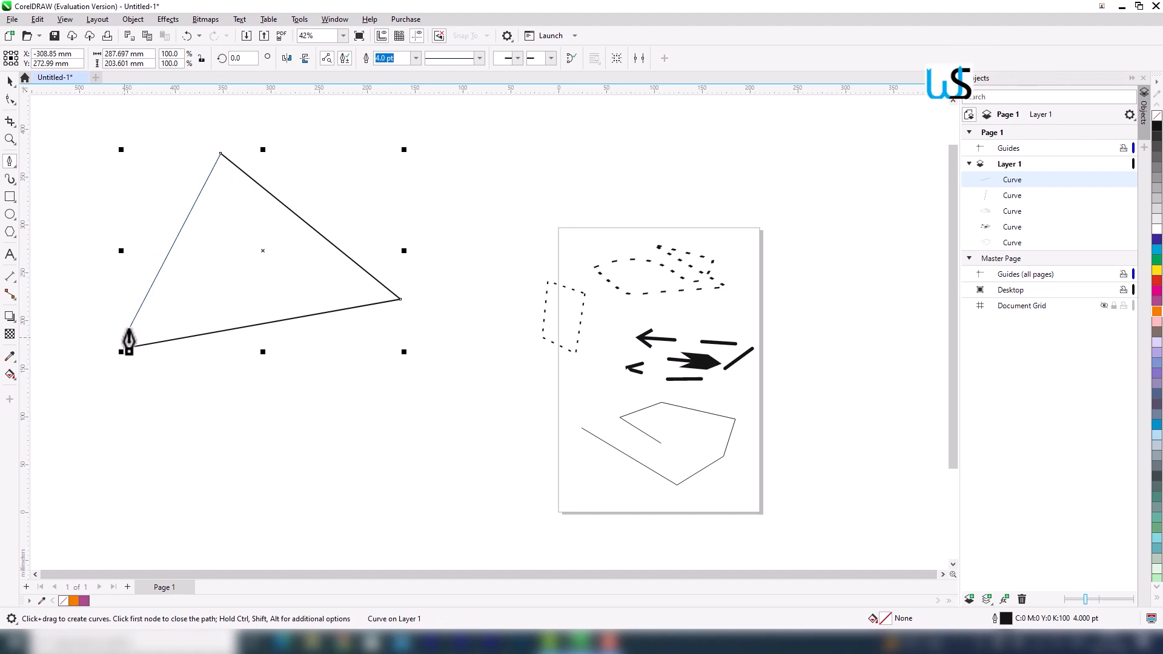
pyautogui.scroll(2, 110, 381)
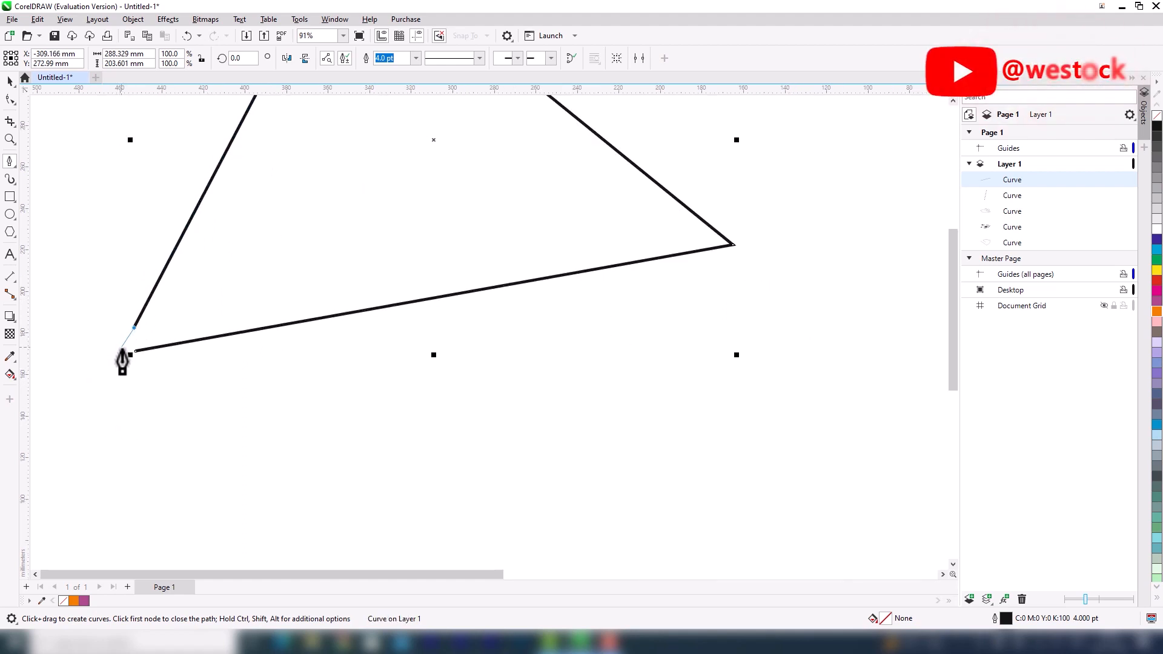
# Close the triangular path by adding a short final segment that ends on its start node
pyautogui.scroll(-1, 131, 340)
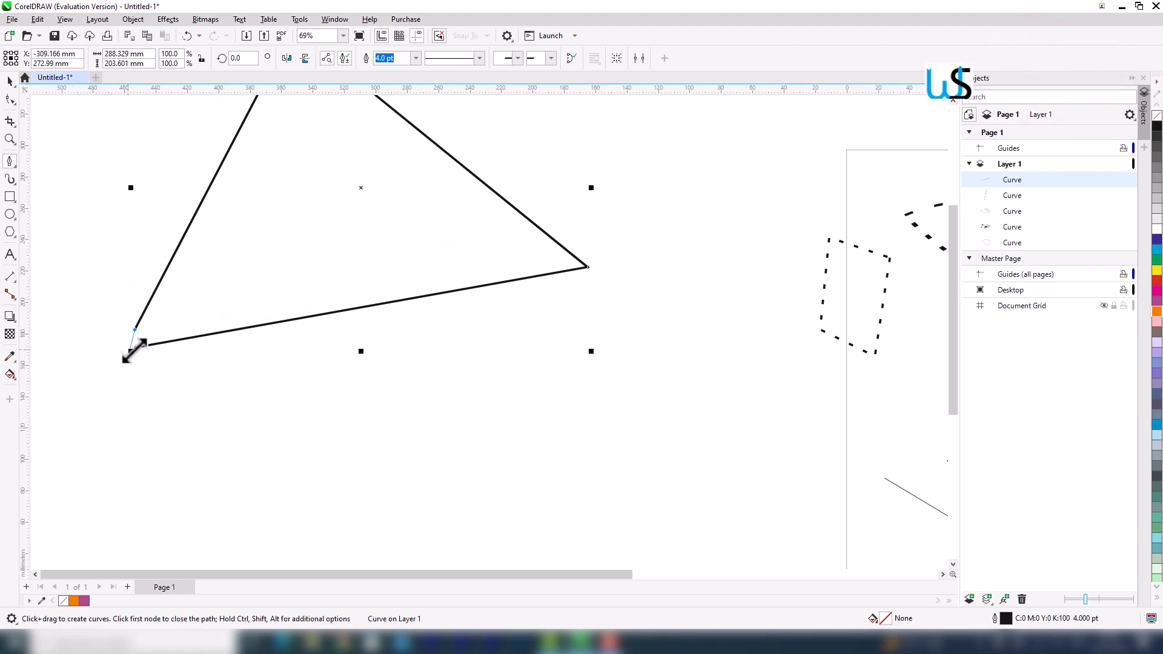
pyautogui.scroll(2, 135, 357)
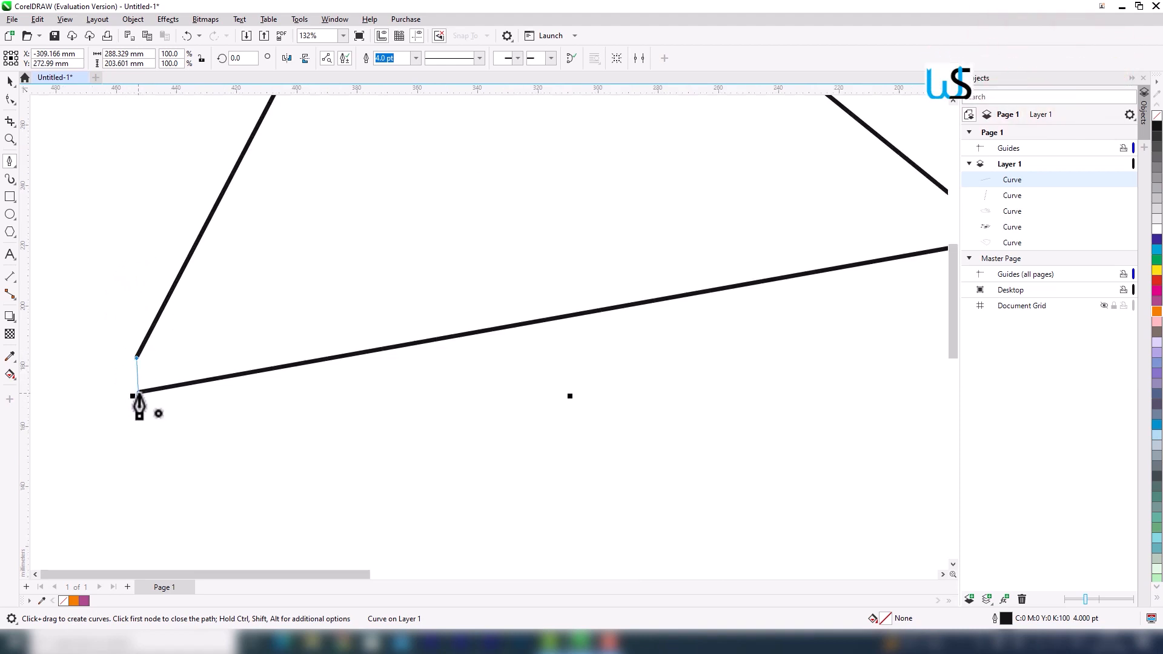
pyautogui.click(139, 394)
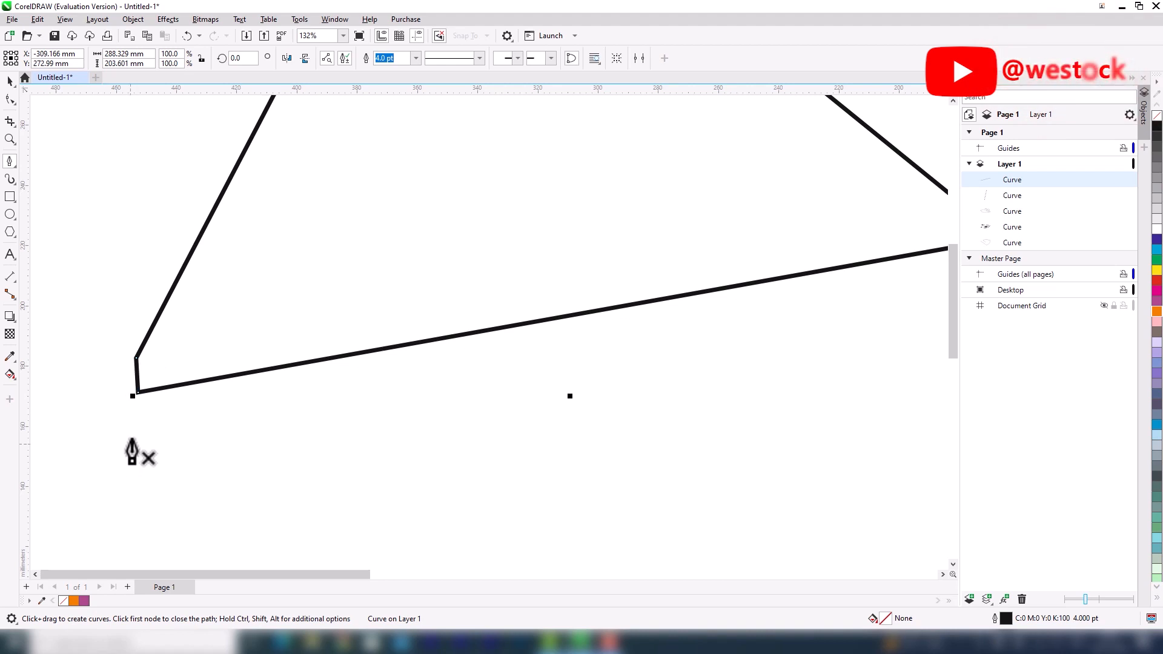
pyautogui.scroll(-1, 143, 399)
pyautogui.scroll(-2, 169, 400)
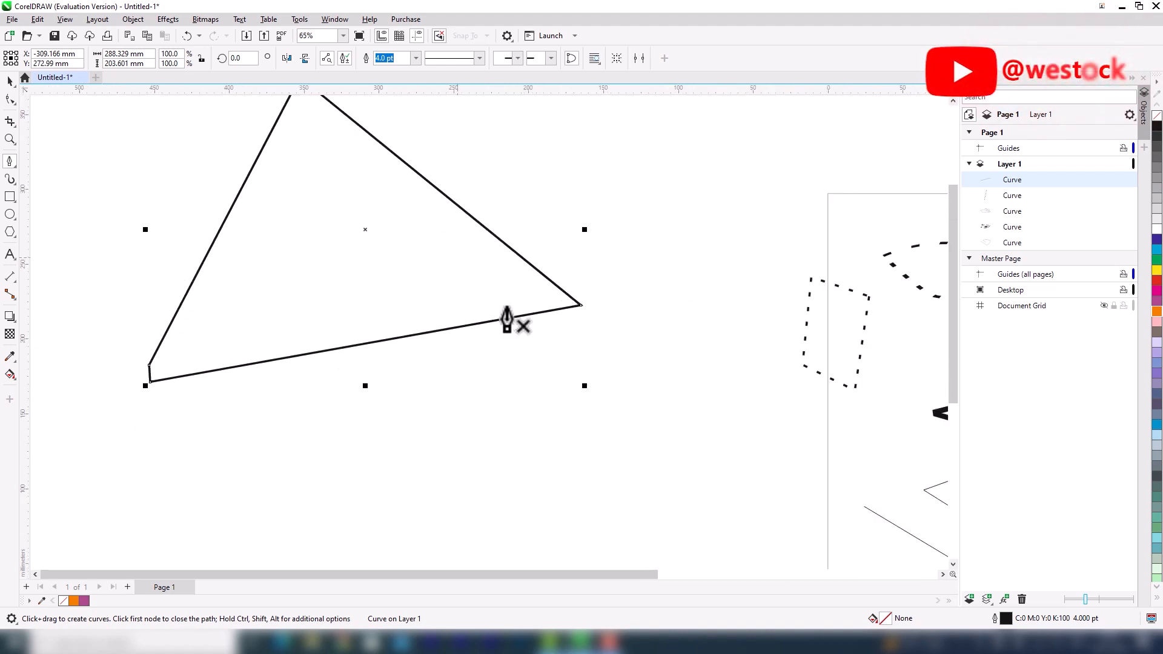
# Fill the closed triangular shape with red, and try the Interactive Fill tool on it
pyautogui.click(1157, 355)
pyautogui.hotkey('ctrl', 'z')
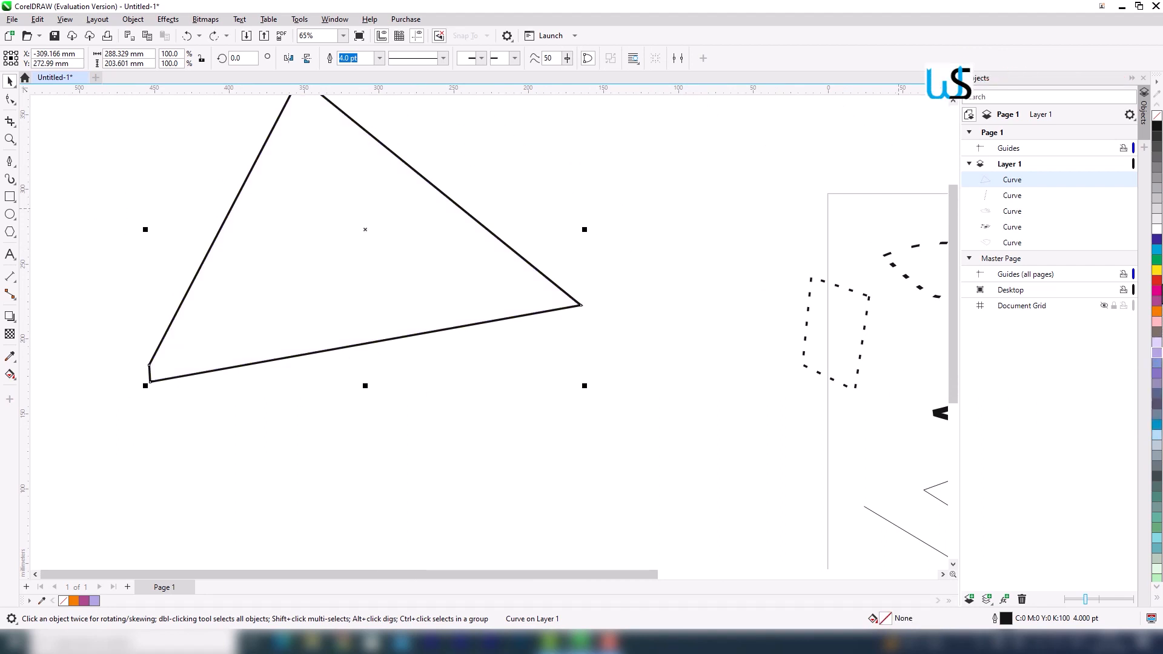
pyautogui.click(1157, 282)
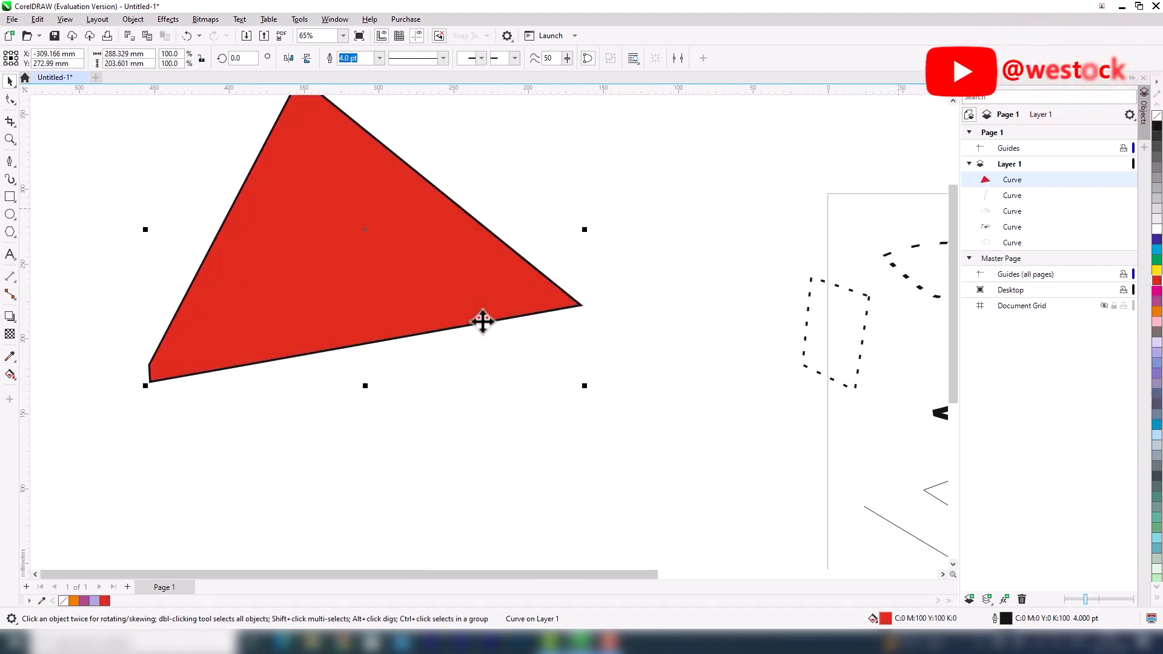
pyautogui.press('g')
pyautogui.scroll(-2, 424, 340)
pyautogui.moveTo(390, 319); pyautogui.dragTo(396, 470)
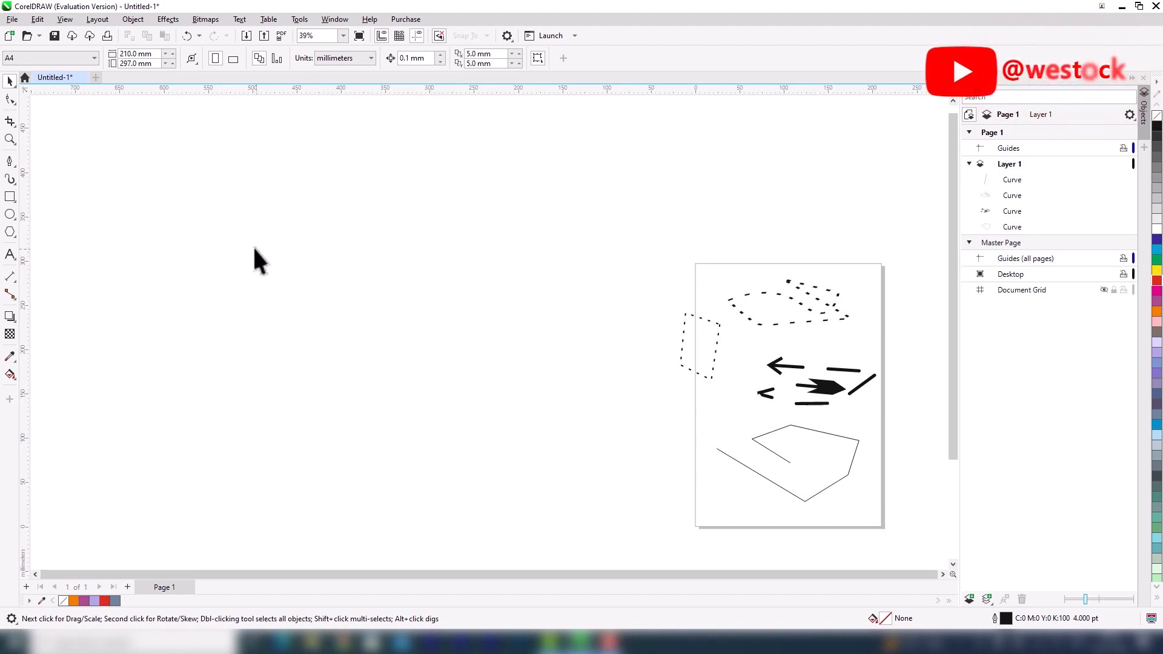
# With the Pen tool, draw an arched curve segment about 334 × 223 mm in the empty area beside the page
pyautogui.click(9, 160)
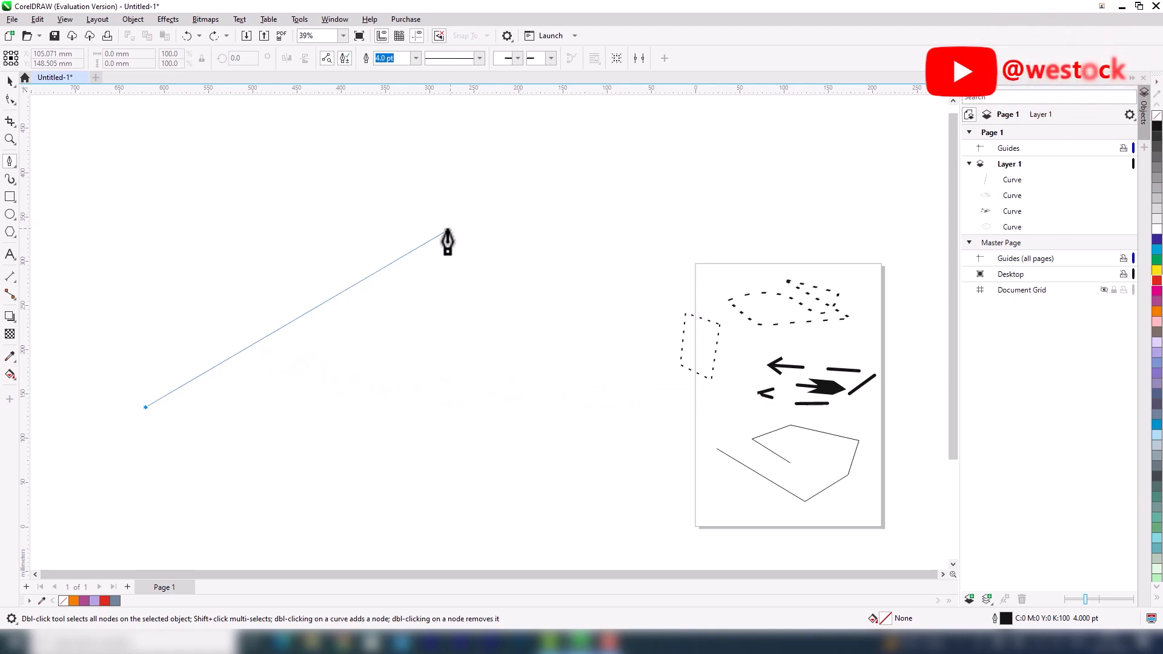
pyautogui.moveTo(442, 238); pyautogui.dragTo(486, 252)
pyautogui.moveTo(393, 228); pyautogui.dragTo(448, 254)
pyautogui.moveTo(646, 251)
pyautogui.mouseDown()
pyautogui.moveTo(701, 260)
pyautogui.moveTo(555, 252)
pyautogui.moveTo(725, 238)
pyautogui.moveTo(749, 294)
pyautogui.moveTo(696, 346)
pyautogui.moveTo(867, 280)
pyautogui.moveTo(724, 293)
pyautogui.moveTo(726, 217)
pyautogui.moveTo(582, 315)
pyautogui.moveTo(371, 312)
pyautogui.moveTo(654, 265)
pyautogui.mouseUp()
pyautogui.moveTo(556, 329); pyautogui.dragTo(705, 224)
pyautogui.moveTo(591, 232); pyautogui.dragTo(591, 350)
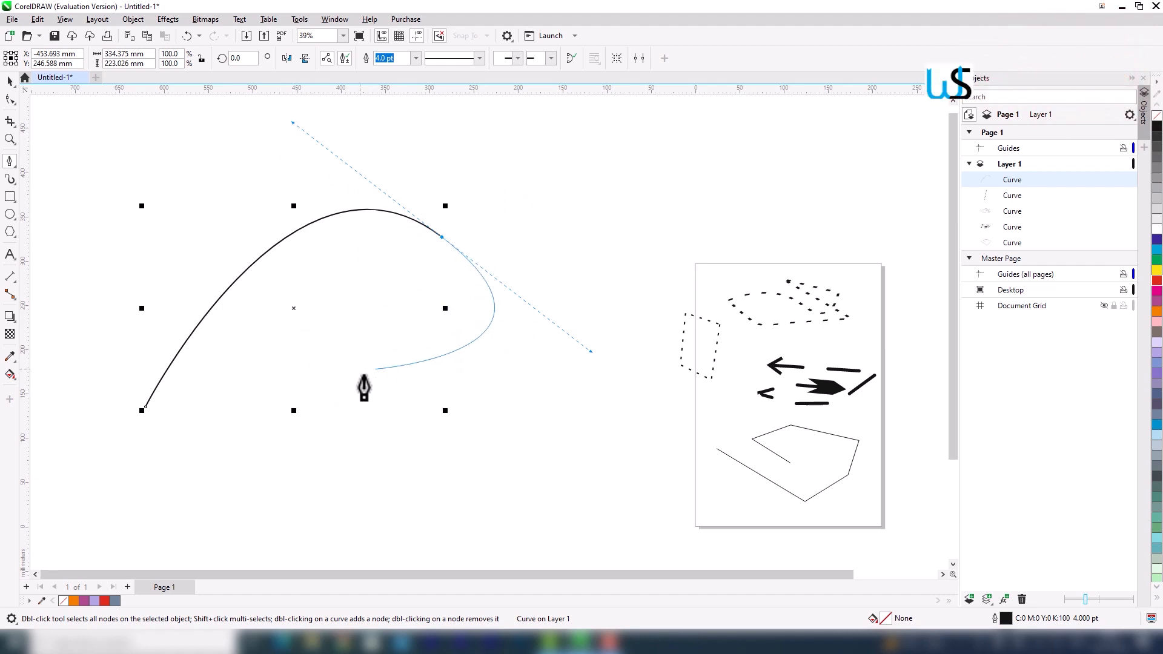
# Draw and undo a trial second segment, and remove the outgoing direction handle from the arch's end node
pyautogui.moveTo(314, 338); pyautogui.dragTo(283, 445)
pyautogui.hotkey('ctrl', 'z')
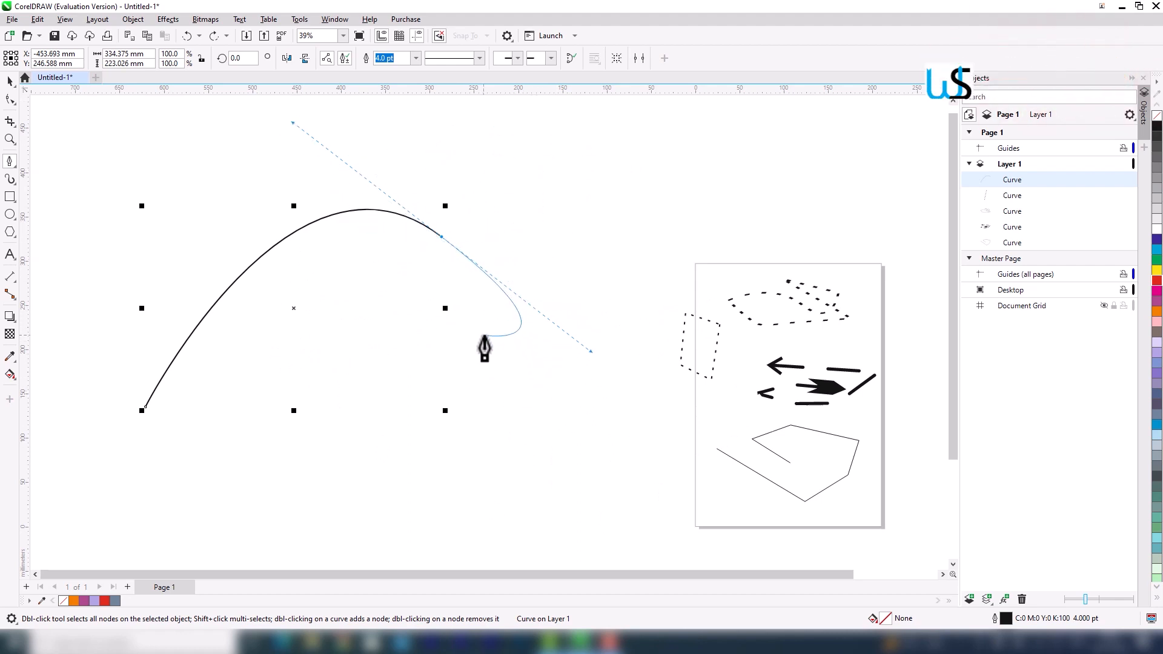
pyautogui.scroll(3, 436, 255)
pyautogui.scroll(-2, 553, 345)
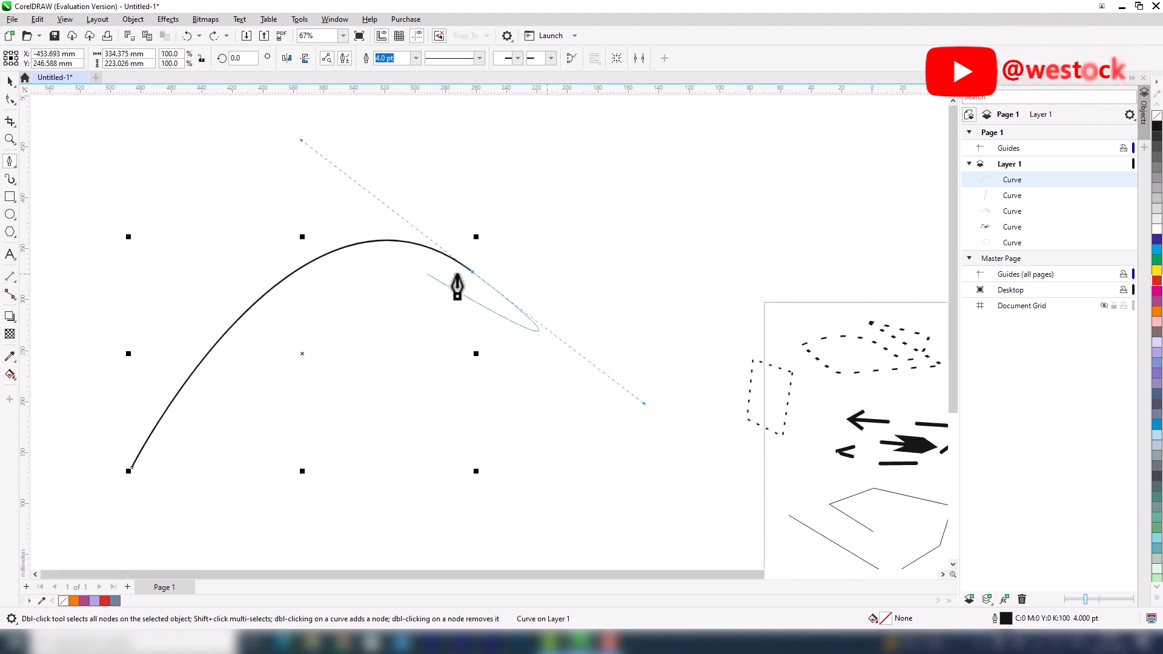
pyautogui.scroll(5, 460, 285)
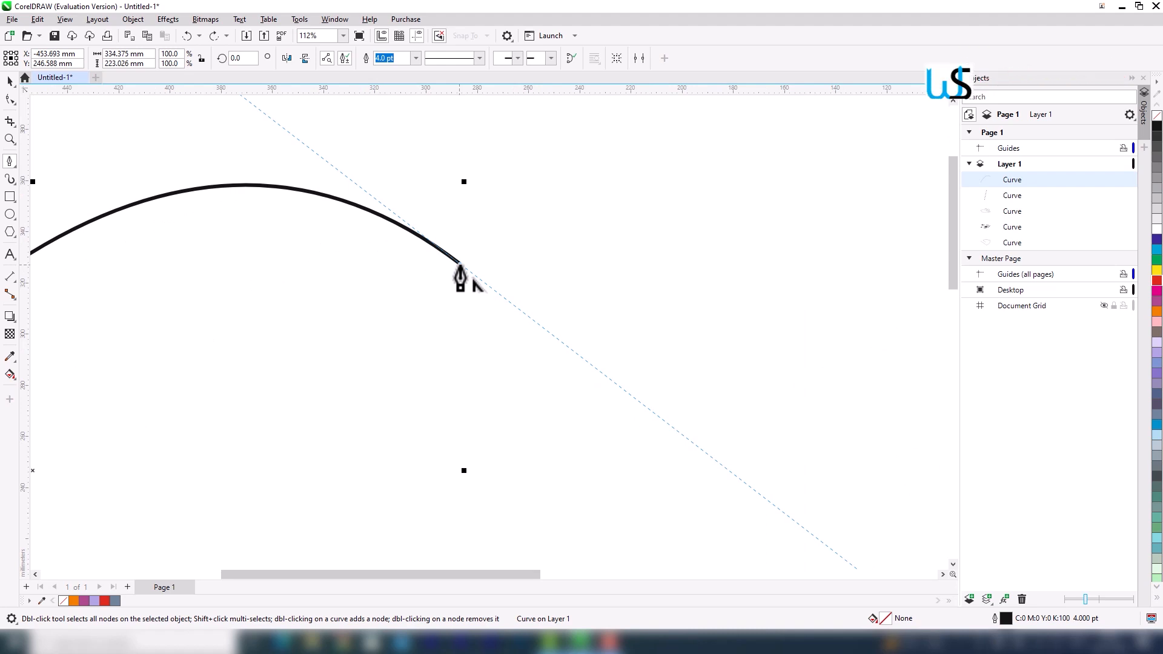
pyautogui.scroll(-2, 509, 318)
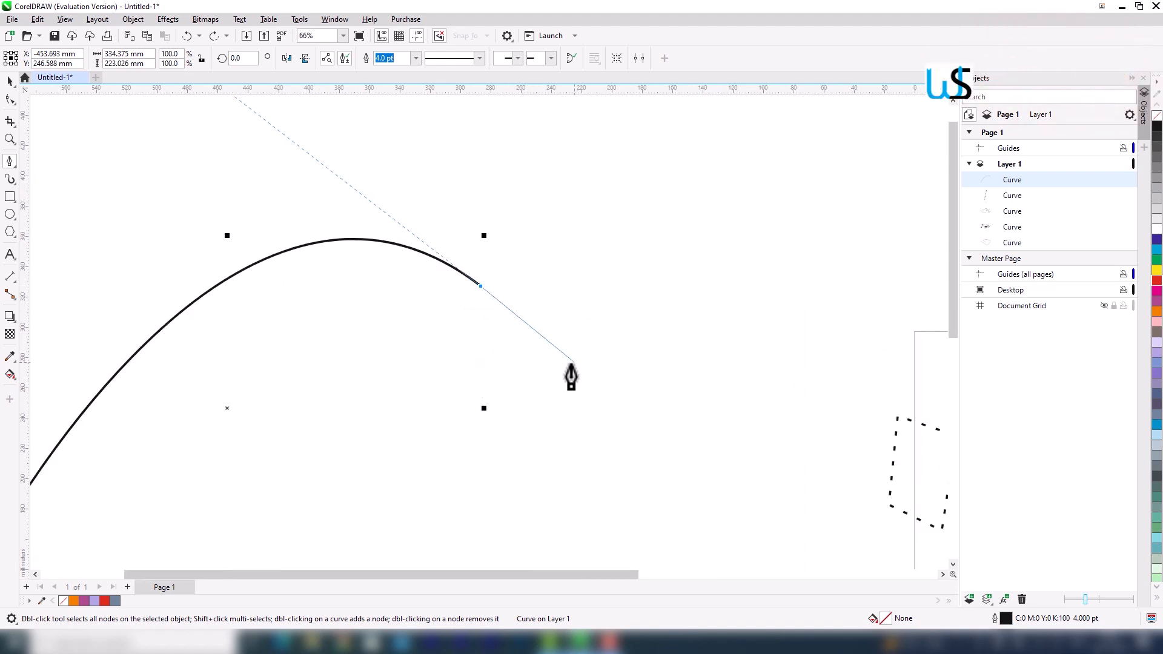
pyautogui.scroll(-3, 569, 382)
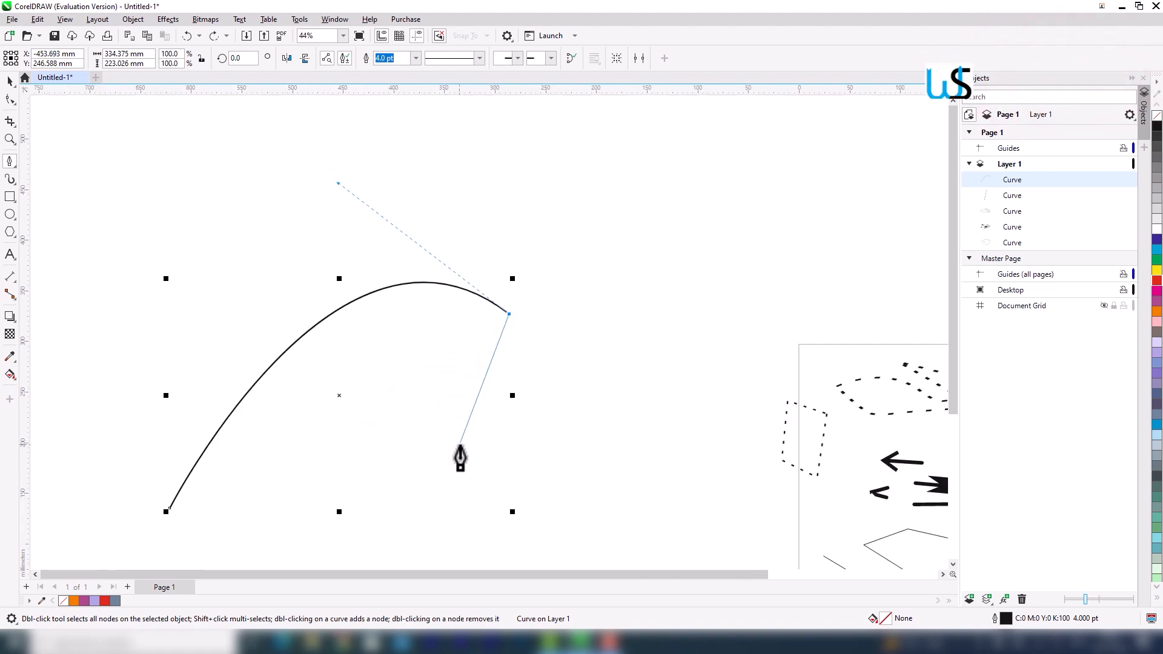
# Extend the arch with two more curved Pen segments that loop back beneath it, making the curve about 380 × 287 mm
pyautogui.moveTo(459, 445); pyautogui.dragTo(423, 459)
pyautogui.moveTo(322, 479); pyautogui.dragTo(374, 437)
pyautogui.moveTo(483, 442); pyautogui.dragTo(207, 507)
pyautogui.scroll(-2, 273, 418)
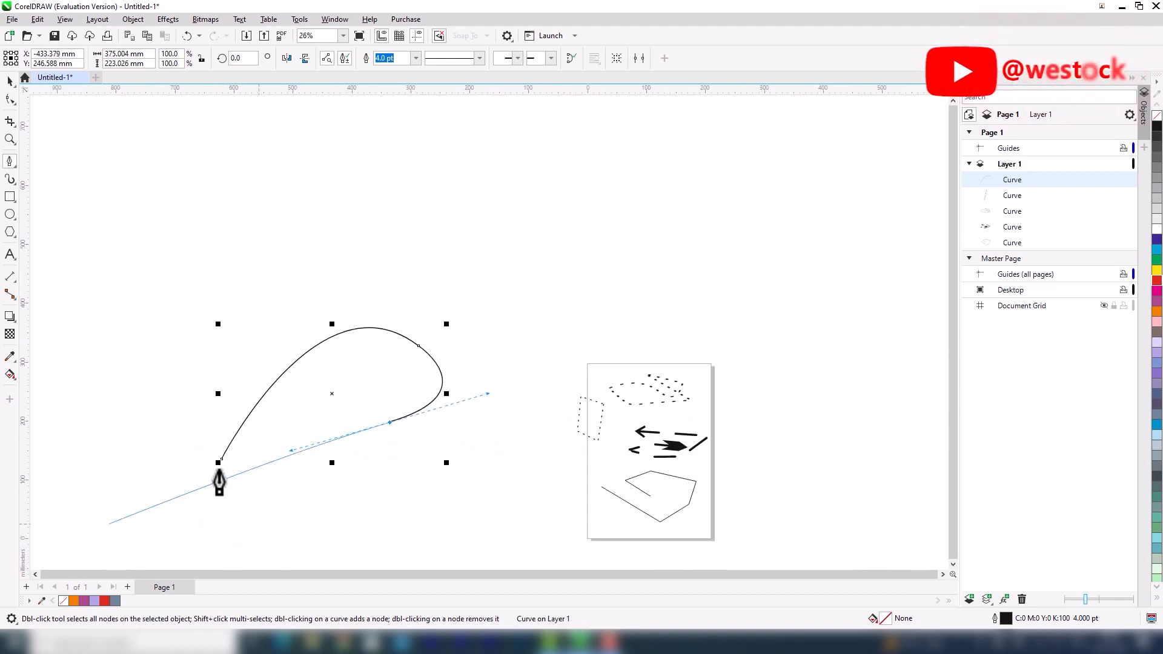
pyautogui.scroll(2, 348, 481)
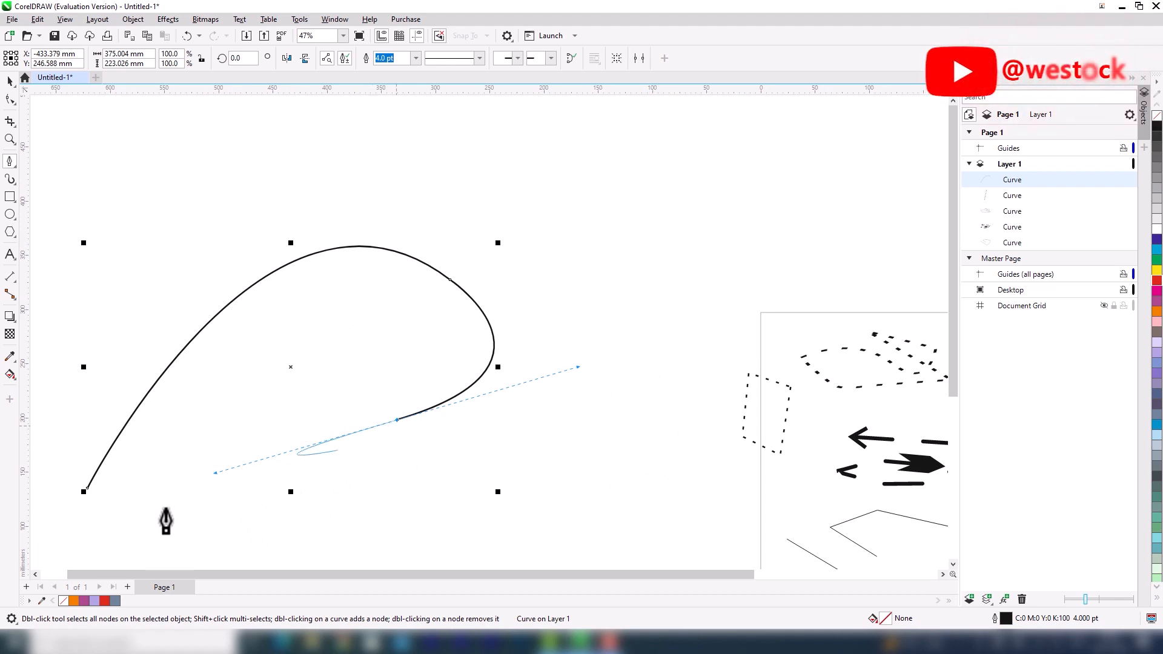
pyautogui.scroll(-2, 206, 471)
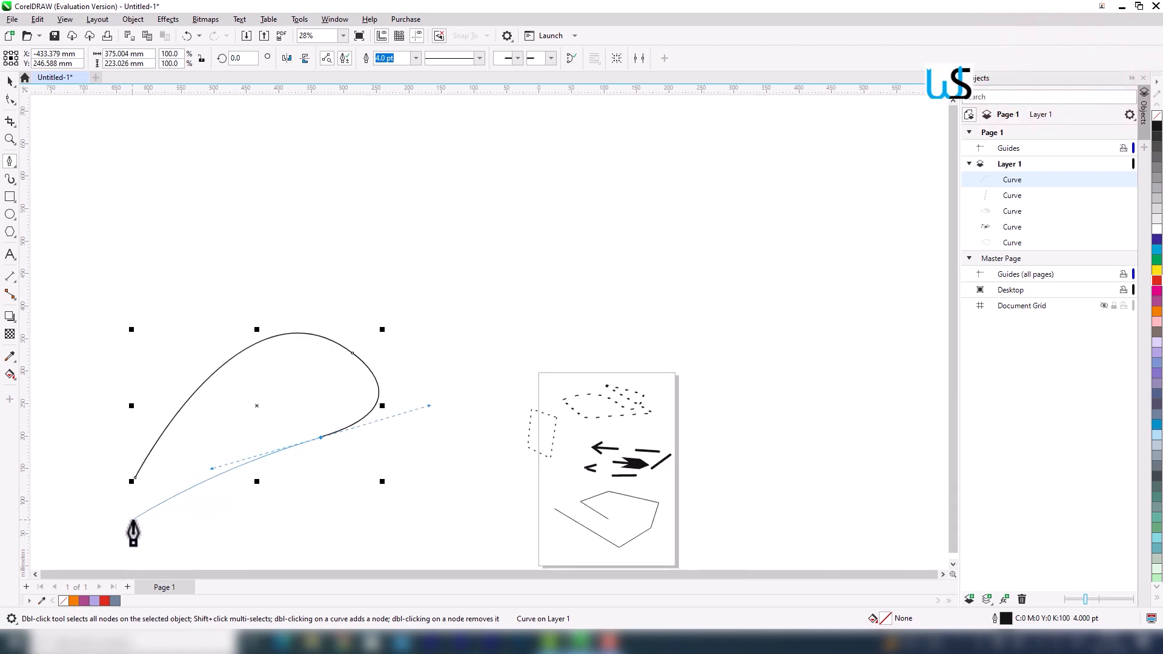
pyautogui.moveTo(132, 519); pyautogui.dragTo(88, 563)
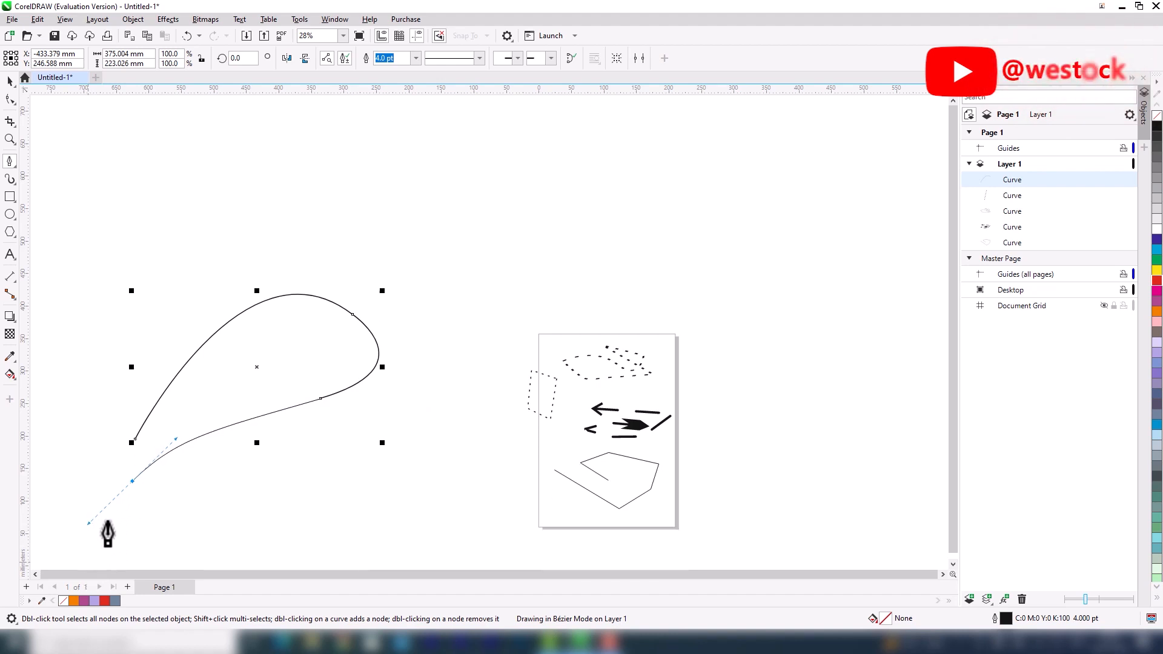
# Remove the outgoing handle from the last node and close the leaf shape with a curved segment ending on its start node
pyautogui.scroll(3, 132, 516)
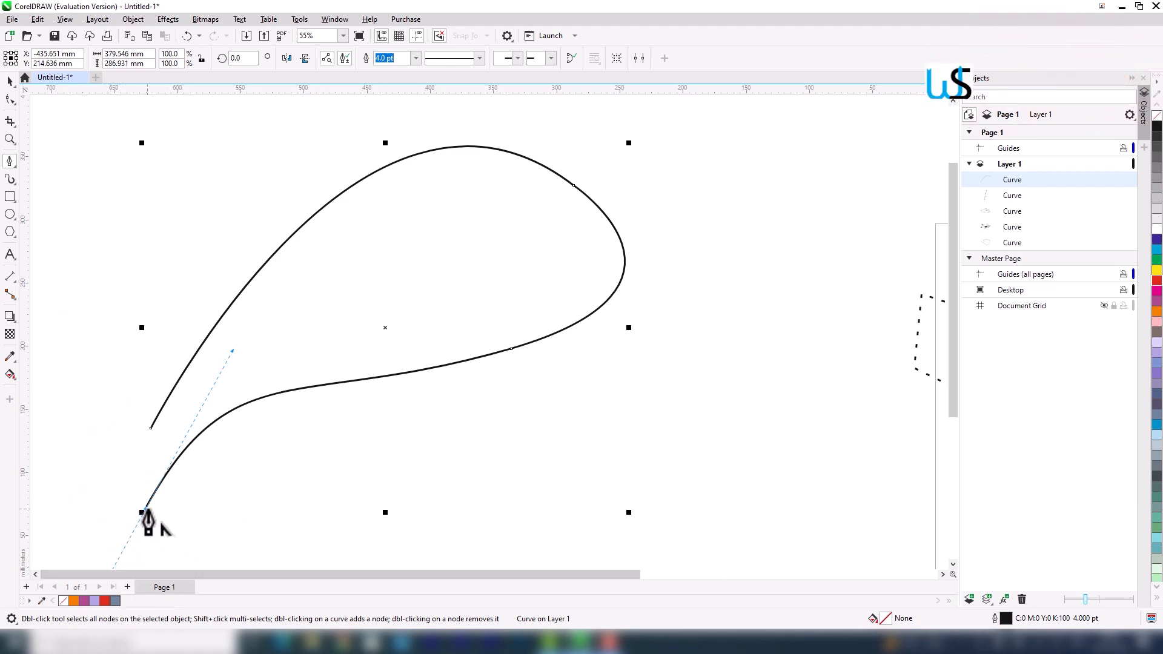
pyautogui.moveTo(145, 511); pyautogui.dragTo(100, 501)
pyautogui.moveTo(134, 455); pyautogui.dragTo(123, 509)
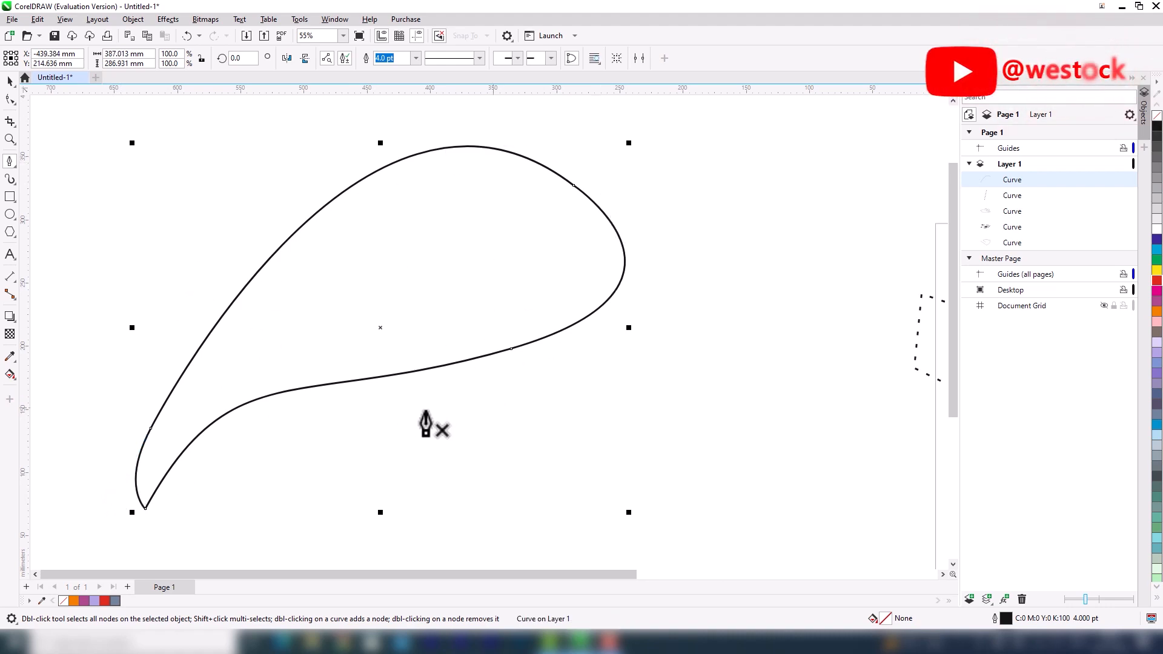
# Draw a new curved segment about 153 × 217 mm in the empty area below the closed leaf shape
pyautogui.scroll(-2, 528, 491)
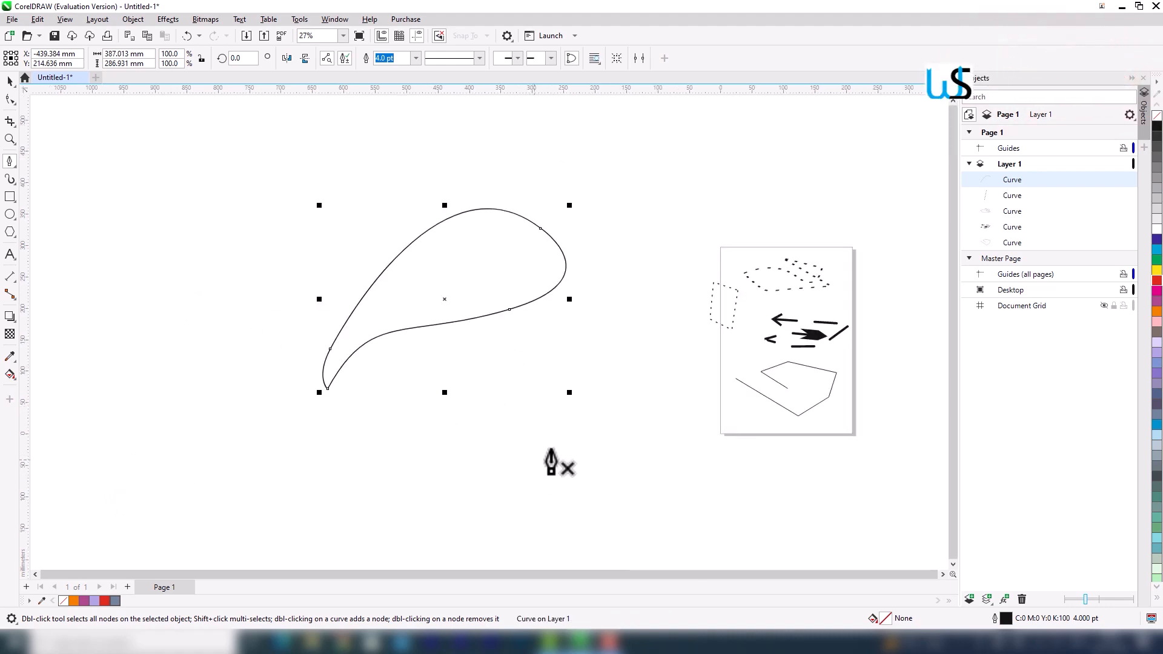
pyautogui.scroll(2, 594, 479)
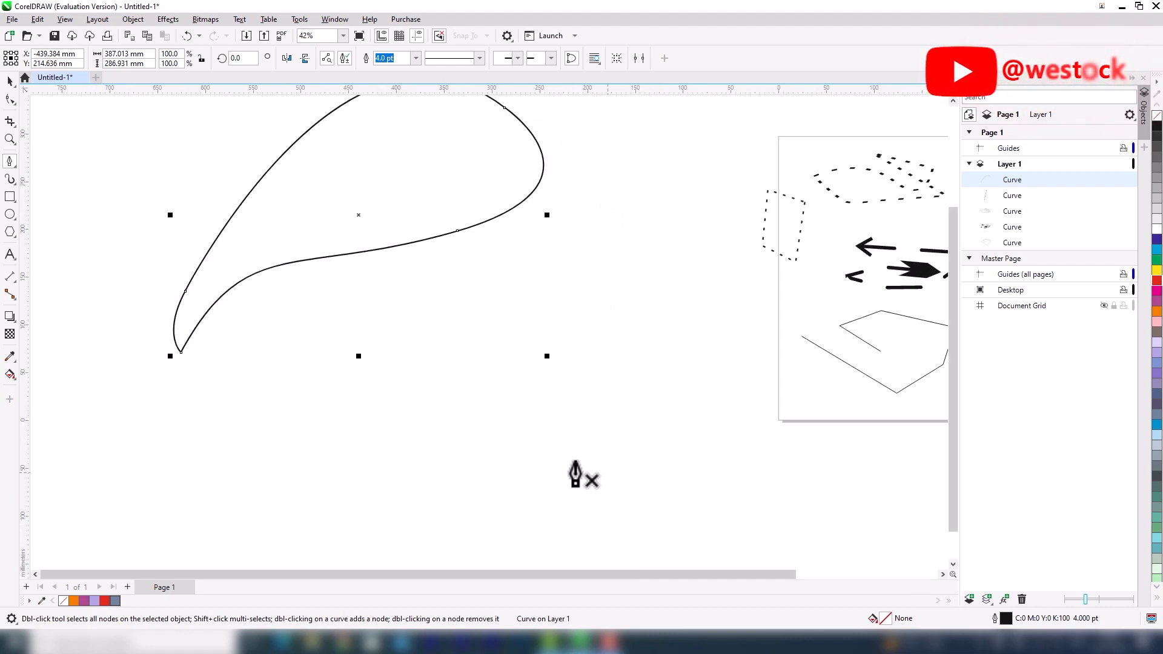
pyautogui.click(586, 518)
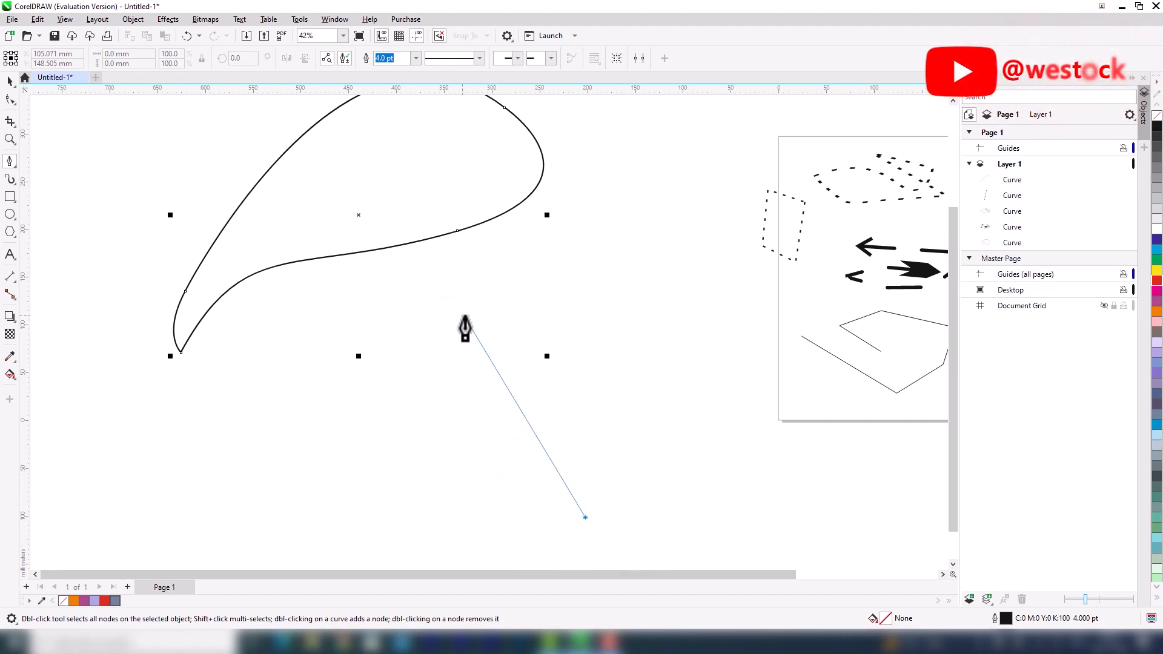
pyautogui.moveTo(469, 310); pyautogui.dragTo(579, 153)
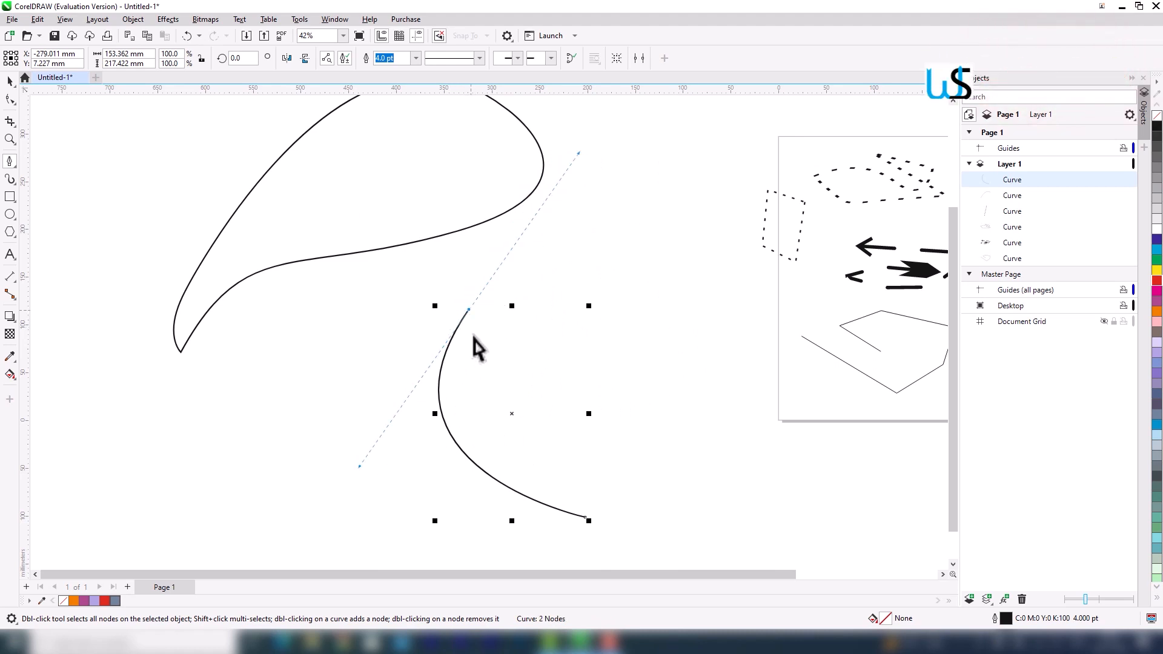
# Reposition the new curve's end node and handles so it spans about 117 × 238 mm, and remove the end node's outgoing handle
pyautogui.doubleClick(469, 310)
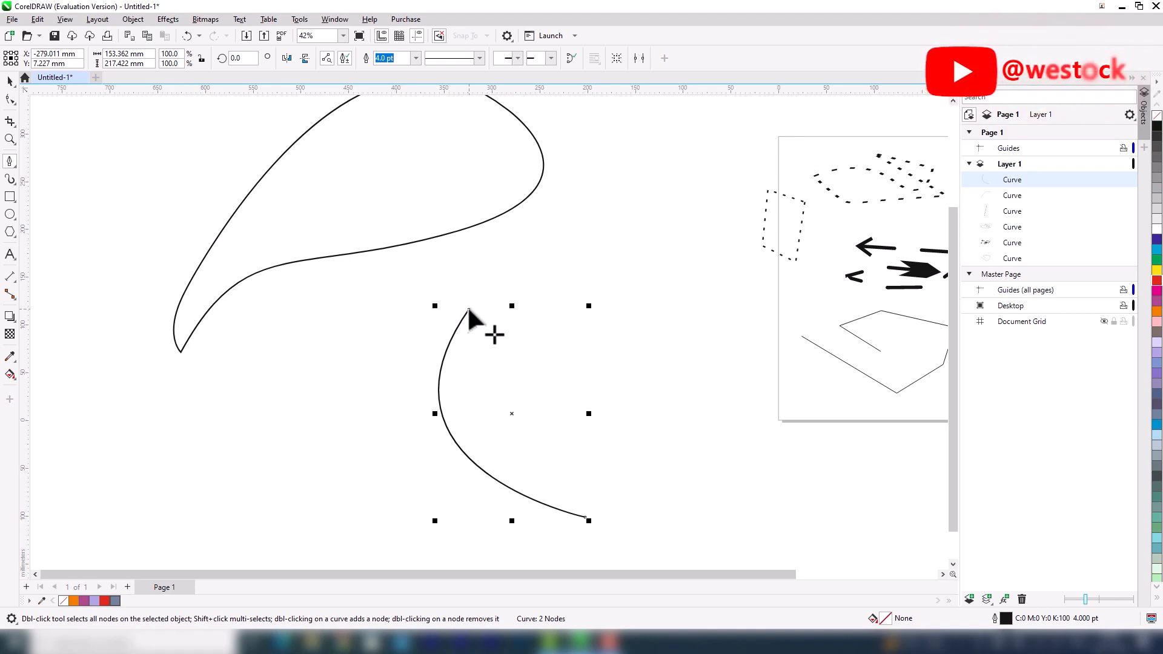
pyautogui.moveTo(475, 314); pyautogui.dragTo(516, 301)
pyautogui.moveTo(410, 446); pyautogui.dragTo(387, 381)
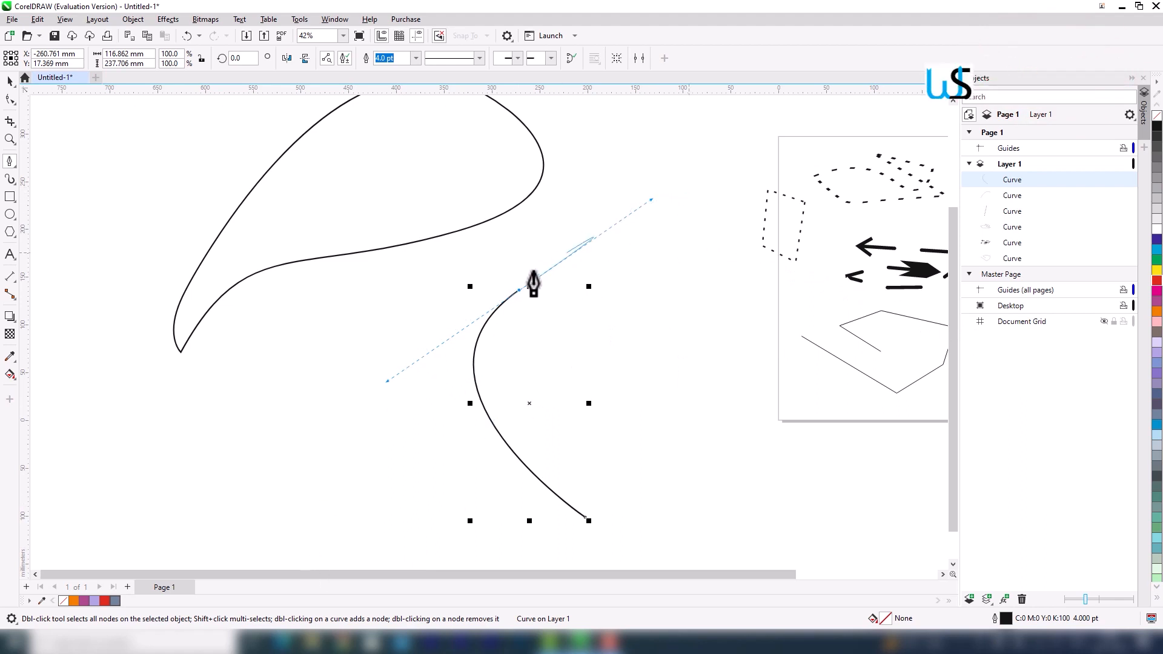
pyautogui.scroll(4, 519, 293)
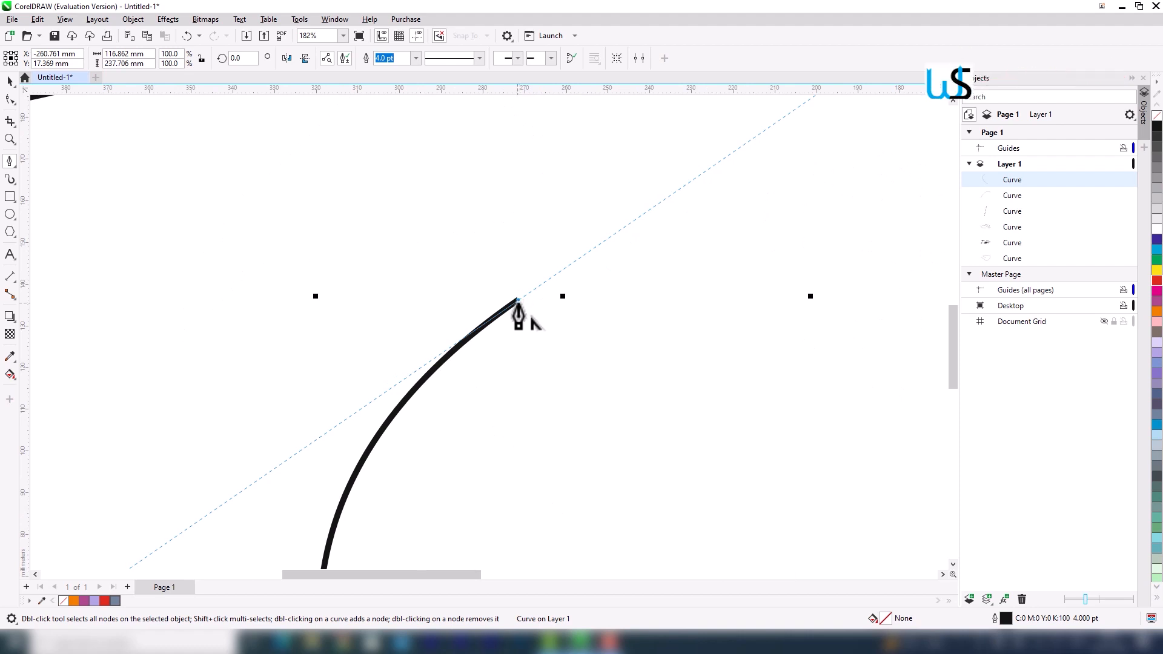
pyautogui.scroll(-4, 519, 300)
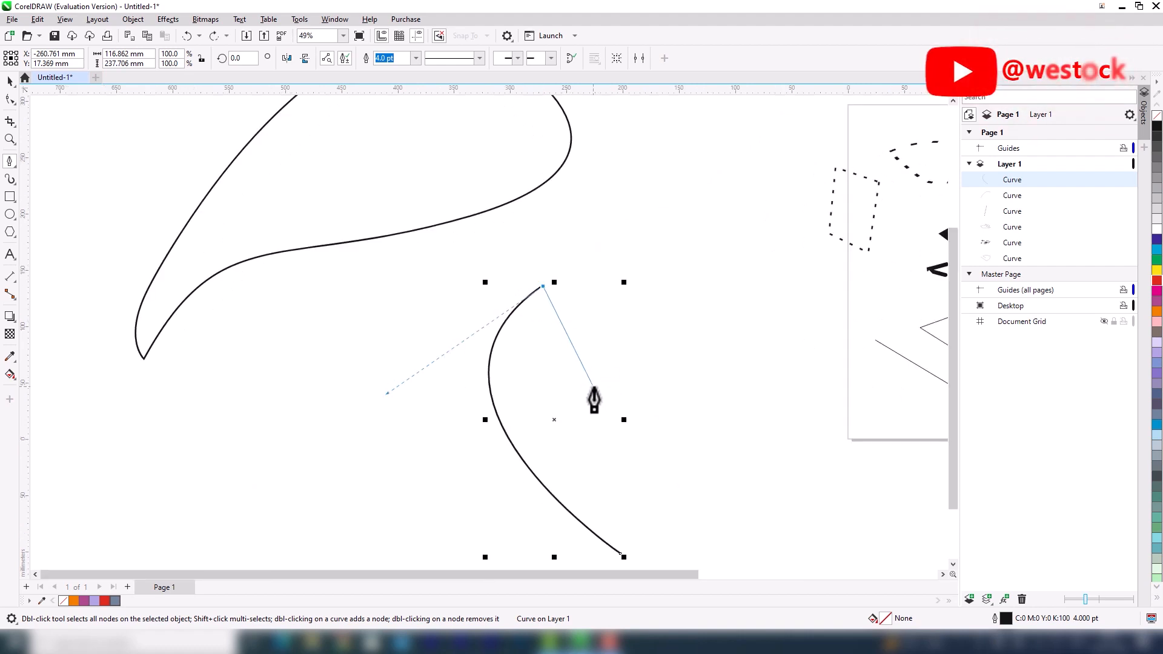
# Add two more curved segments down the other side, leaving the path open at about 156 × 249 mm, and finish drawing
pyautogui.moveTo(595, 428); pyautogui.dragTo(602, 520)
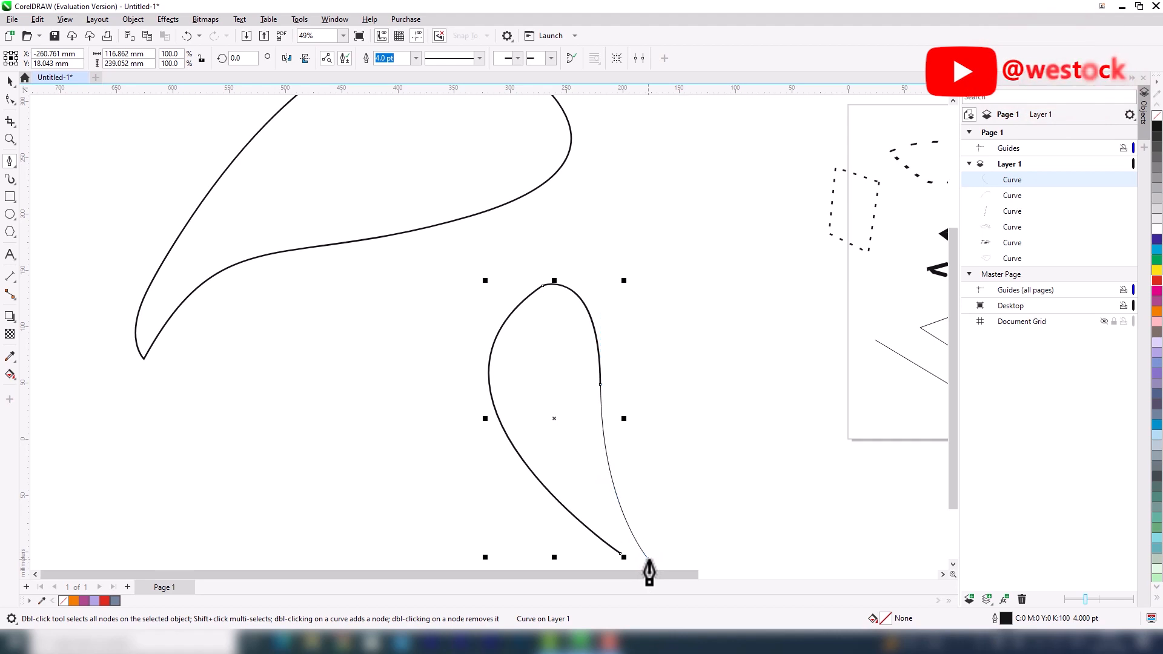
pyautogui.click(648, 558)
pyautogui.scroll(-2, 672, 536)
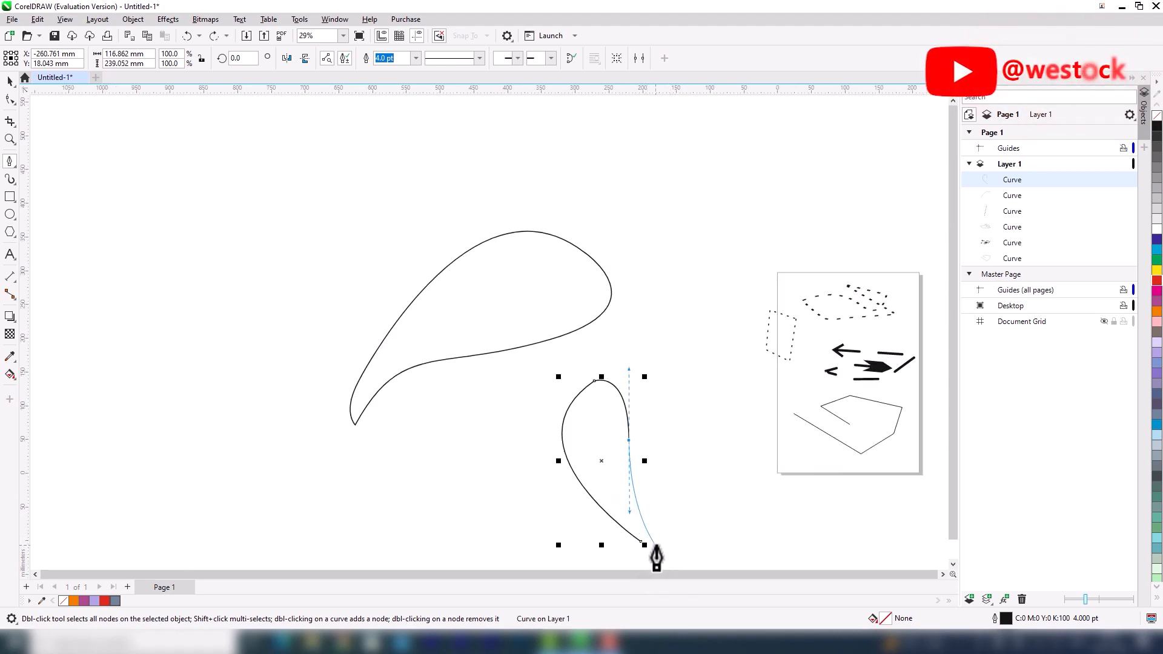
pyautogui.scroll(3, 668, 562)
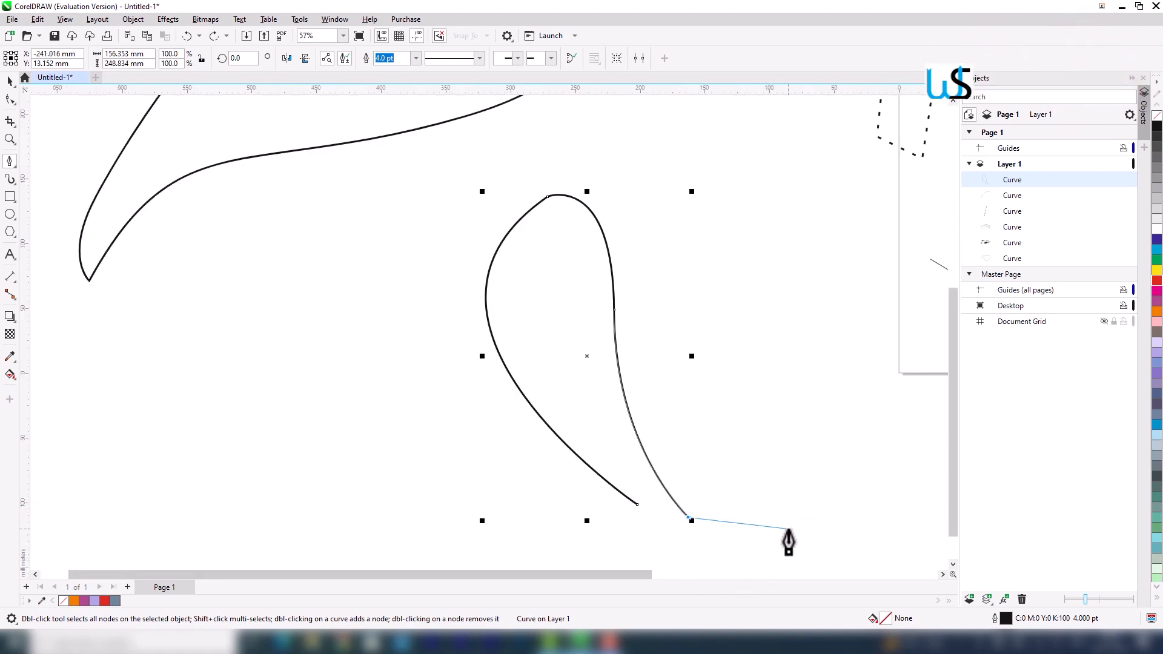
pyautogui.press('space')
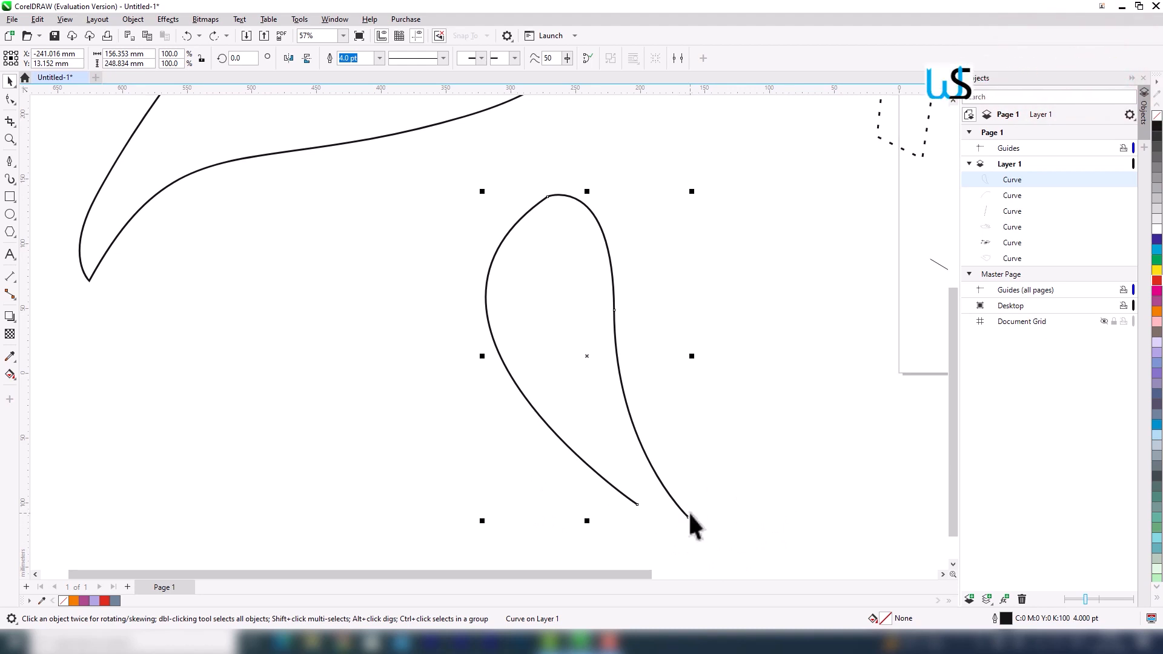
# Resume the open path from its last node with the Pen tool, and try a short curved segment toward closing it
pyautogui.click(10, 162)
pyautogui.click(68, 208)
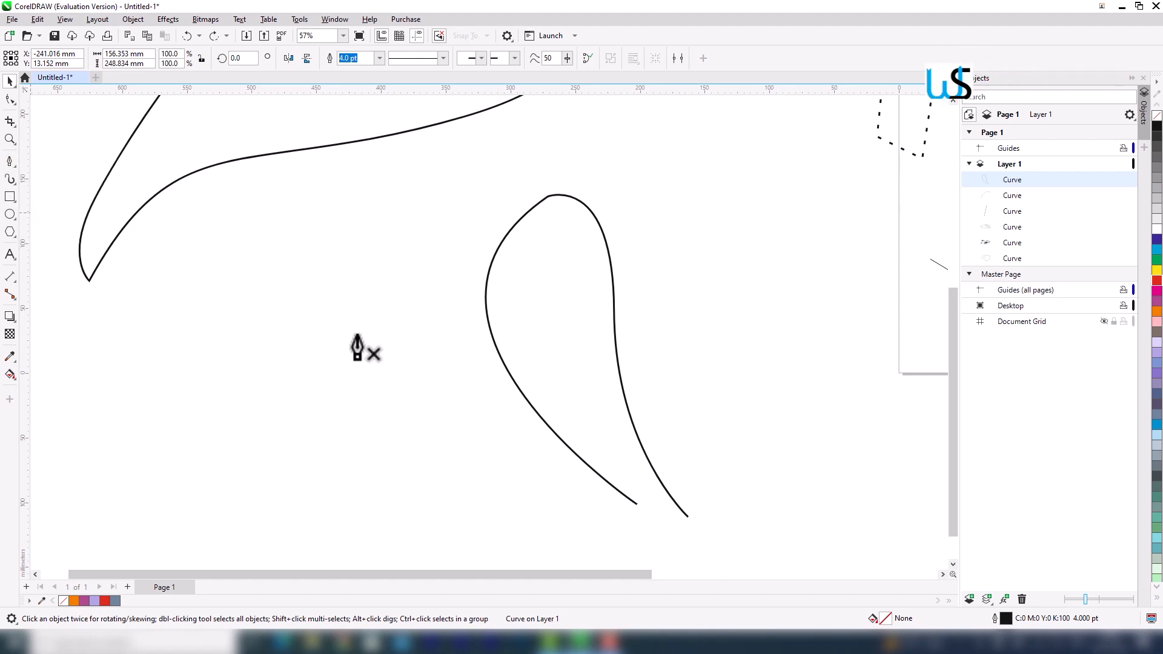
pyautogui.click(688, 521)
pyautogui.scroll(3, 697, 545)
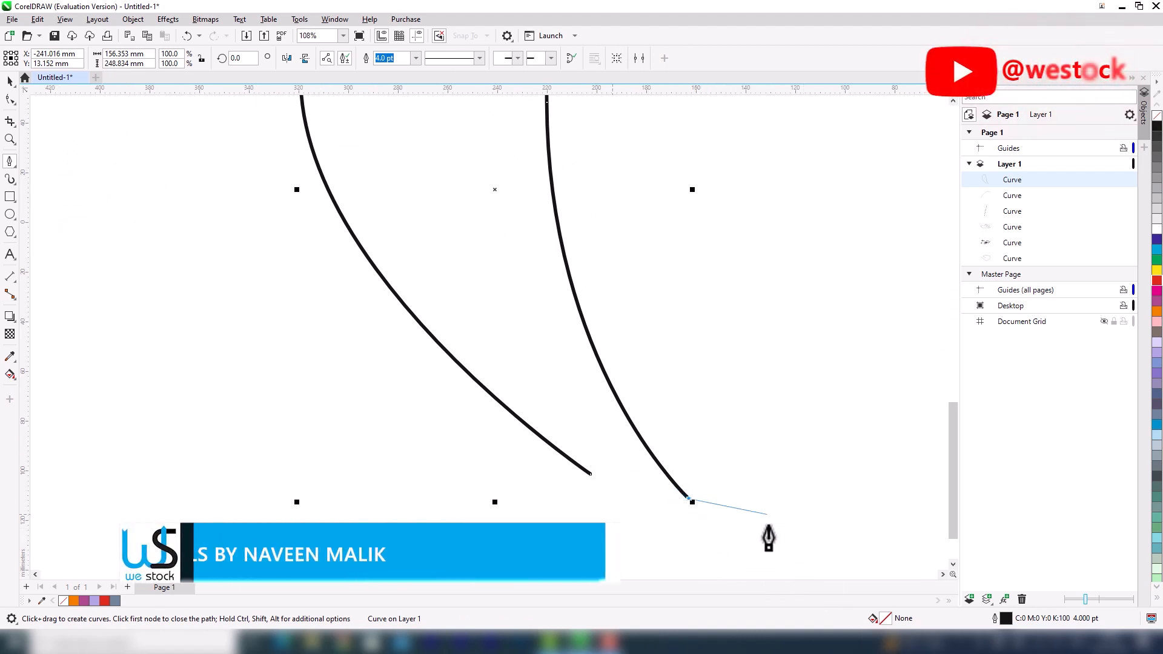
pyautogui.scroll(-3, 746, 545)
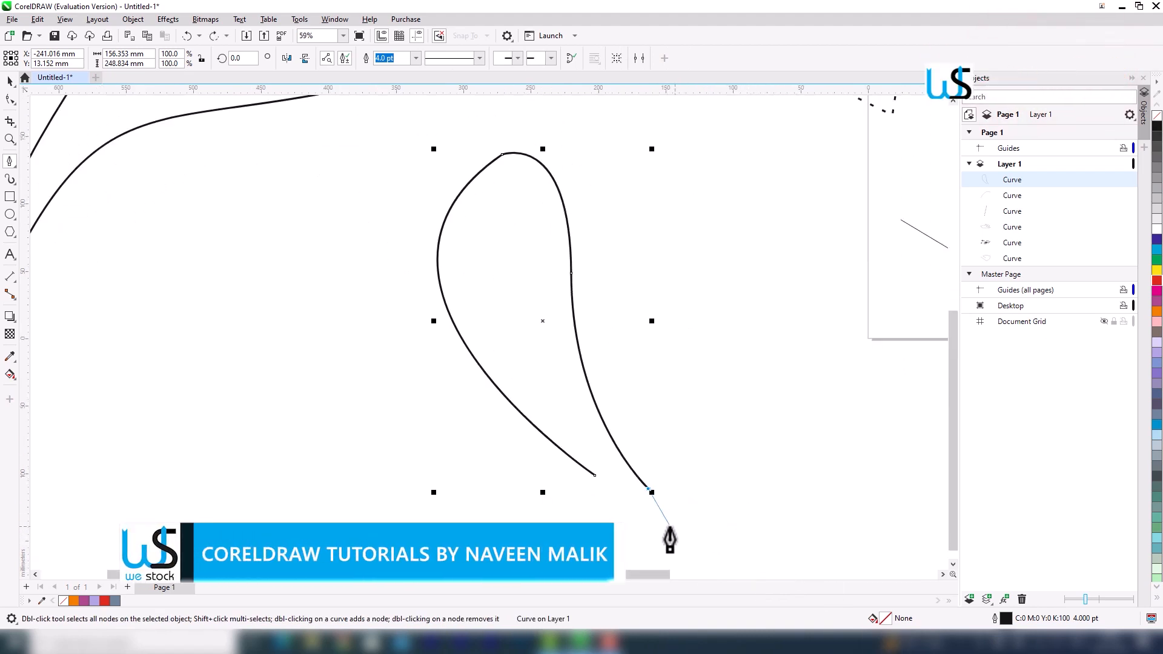
pyautogui.moveTo(701, 536); pyautogui.dragTo(676, 541)
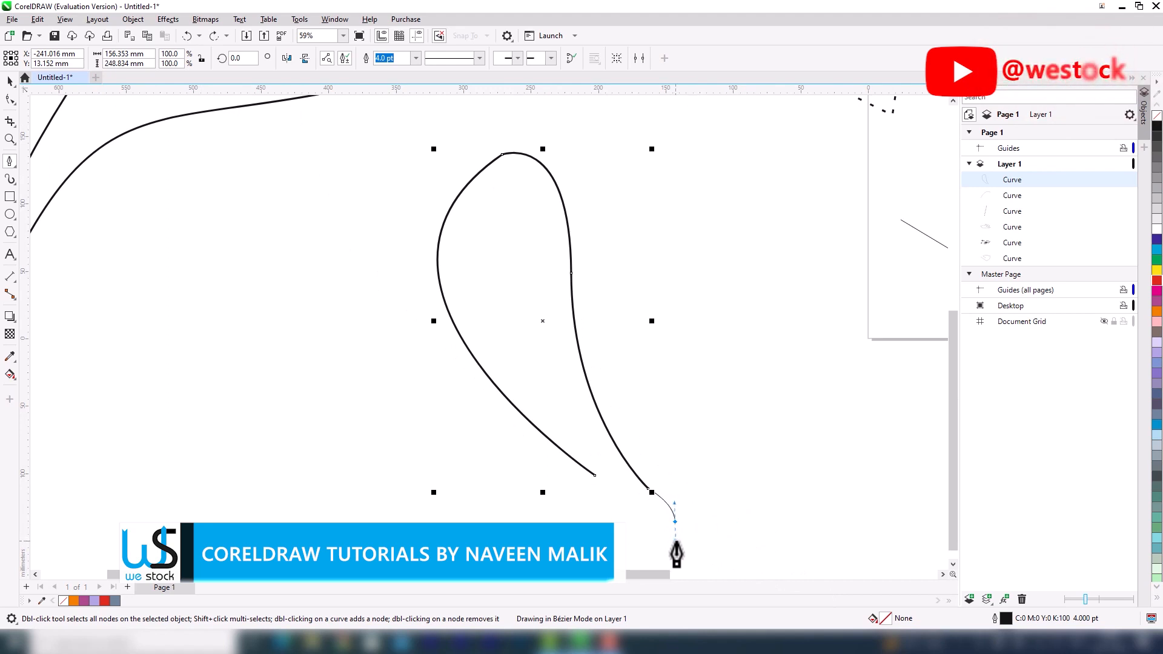
pyautogui.click(596, 479)
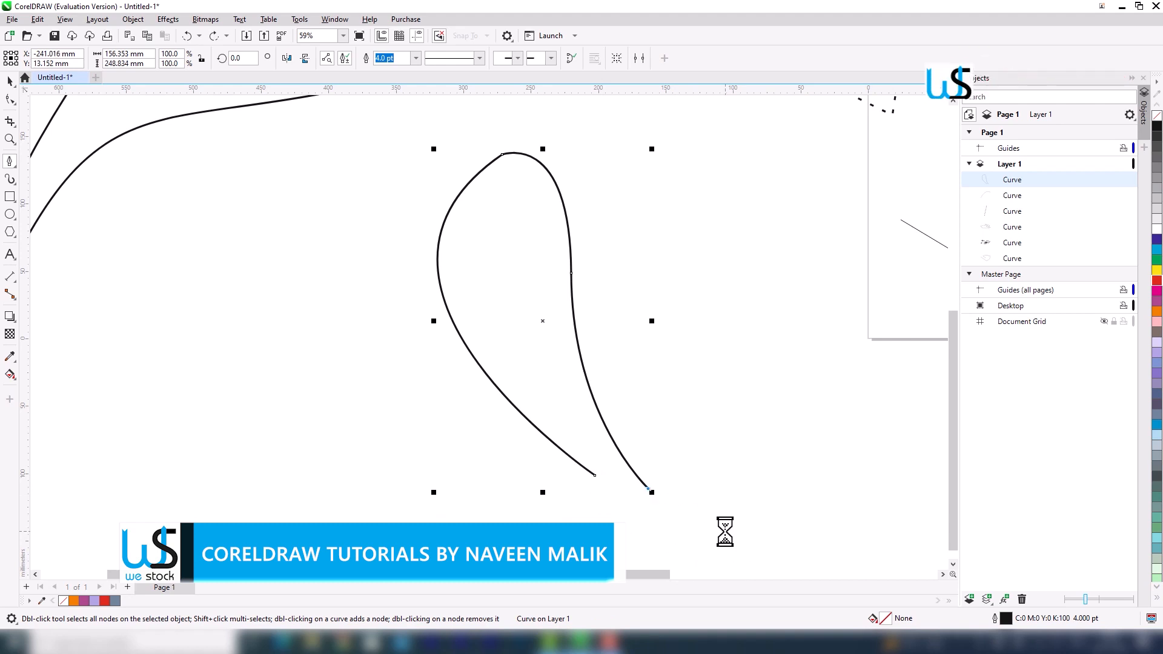
# Stop drawing and open the unclosed leaf curve for node editing with the Shape tool
pyautogui.press('space')
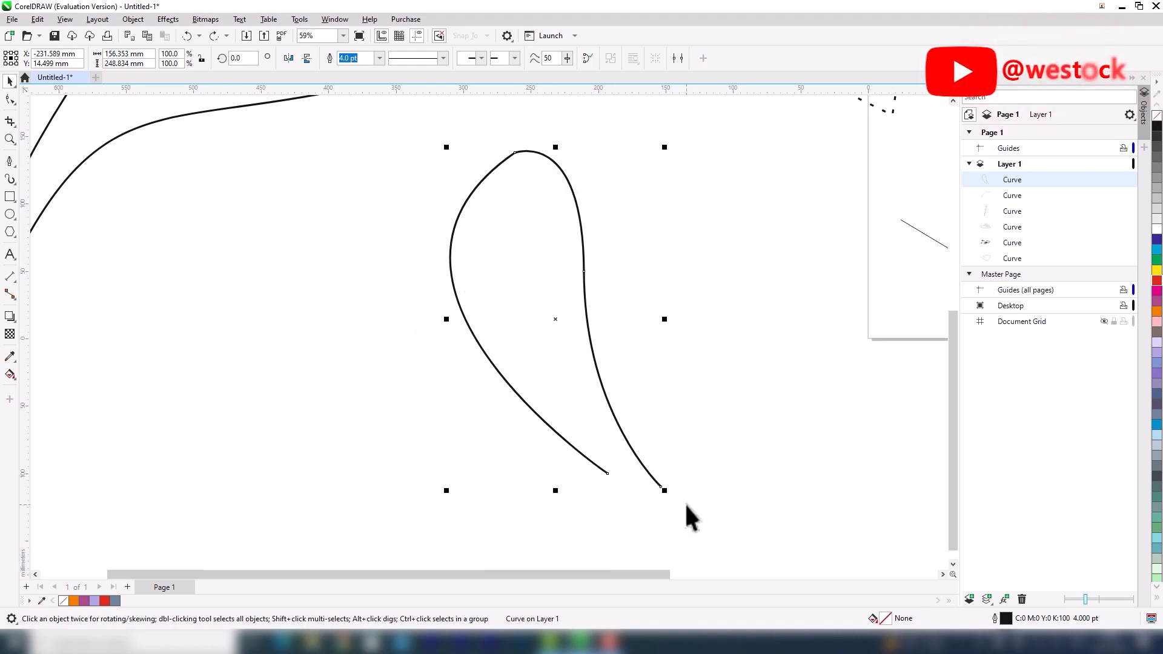
pyautogui.press('F10')
pyautogui.scroll(2, 664, 502)
pyautogui.scroll(-1, 664, 501)
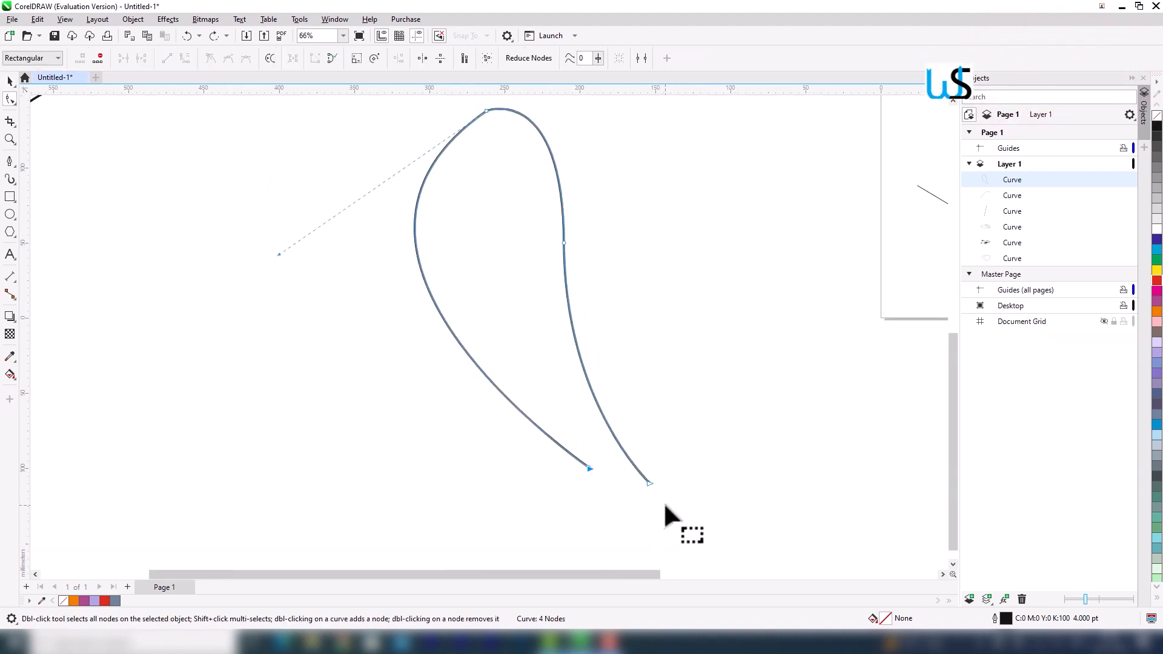
pyautogui.scroll(2, 664, 501)
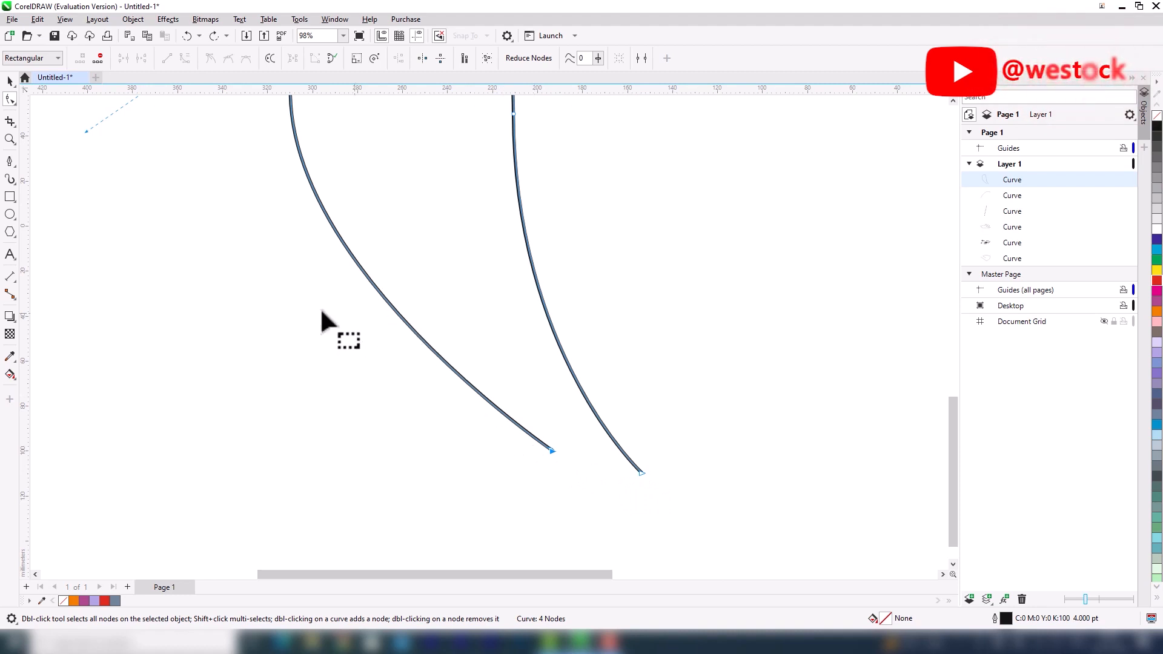
pyautogui.click(10, 99)
pyautogui.click(56, 103)
# Join the open curve's two ends by moving one end node onto the other, and undo the join
pyautogui.scroll(1, 555, 461)
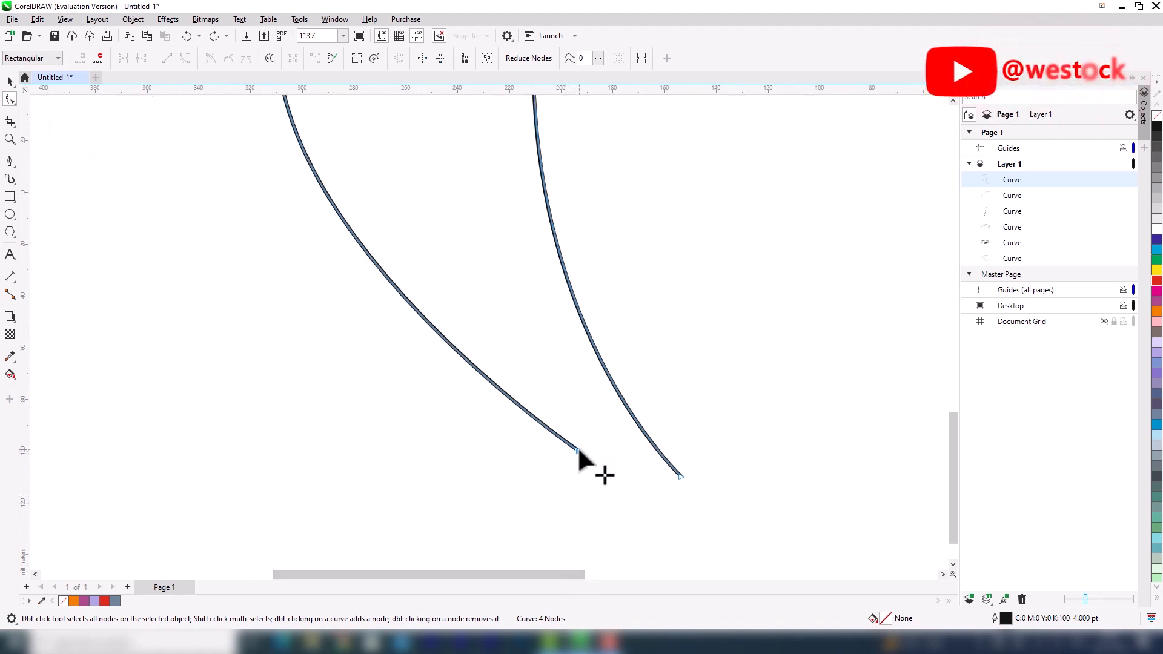
pyautogui.moveTo(576, 449); pyautogui.dragTo(681, 477)
pyautogui.scroll(-1, 631, 507)
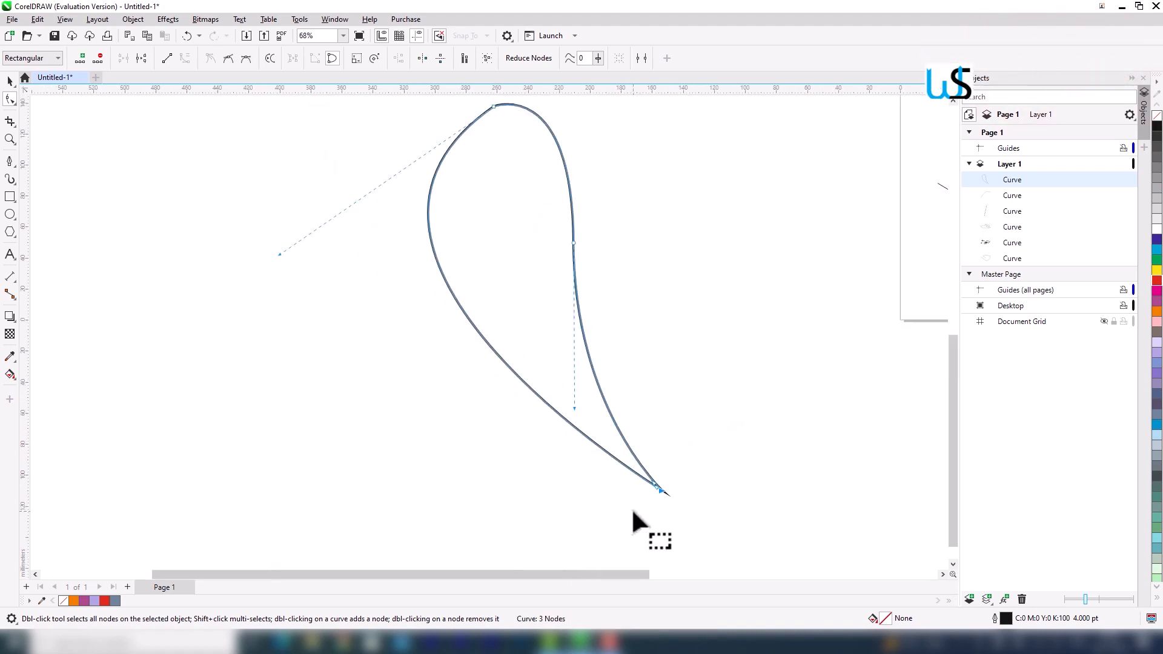
pyautogui.hotkey('ctrl', 'z')
# Select both open end nodes together, join them into a single node, and undo the join
pyautogui.scroll(1, 667, 487)
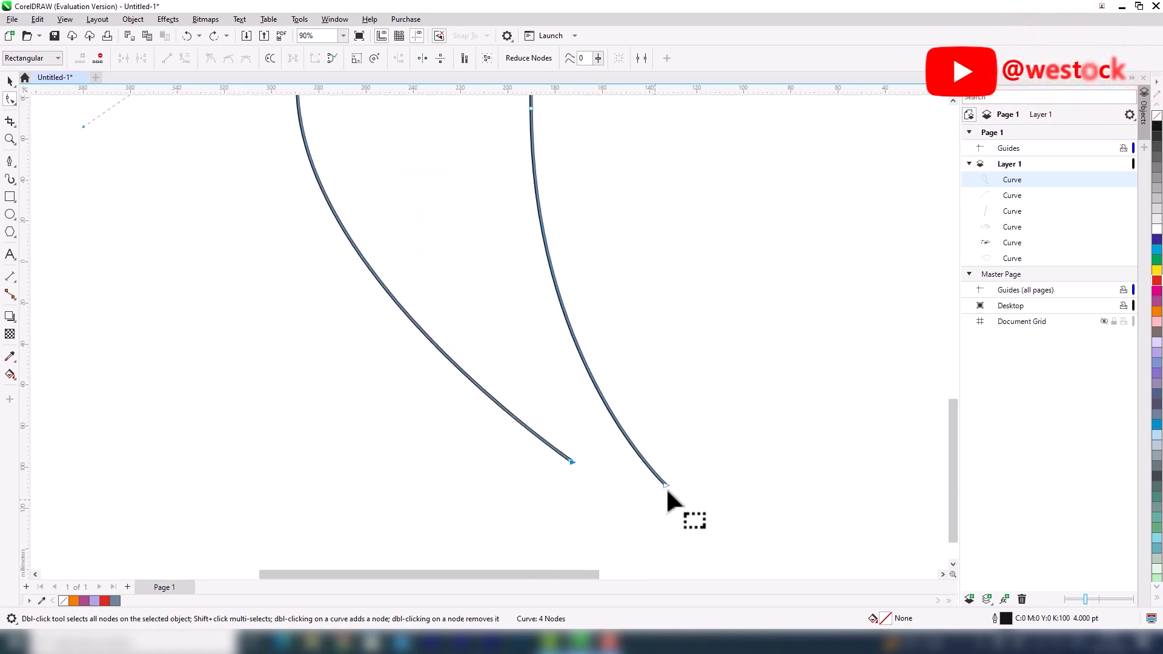
pyautogui.moveTo(472, 510); pyautogui.dragTo(497, 519)
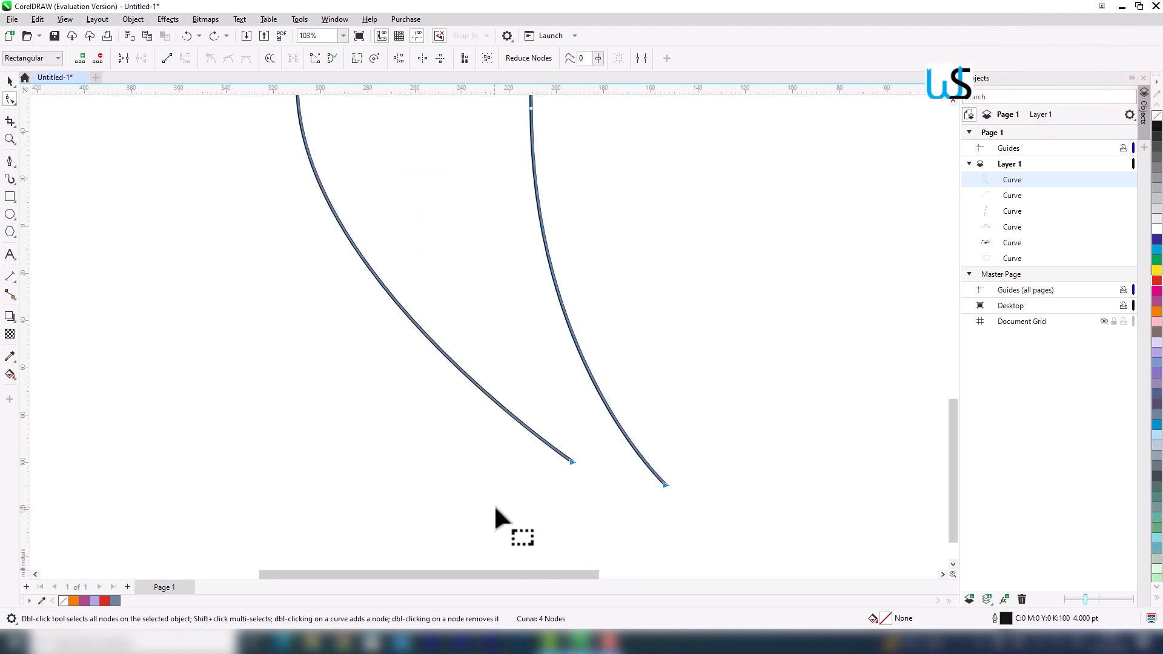
pyautogui.rightClick(572, 461)
pyautogui.click(604, 280)
pyautogui.scroll(-2, 605, 282)
pyautogui.scroll(3, 599, 380)
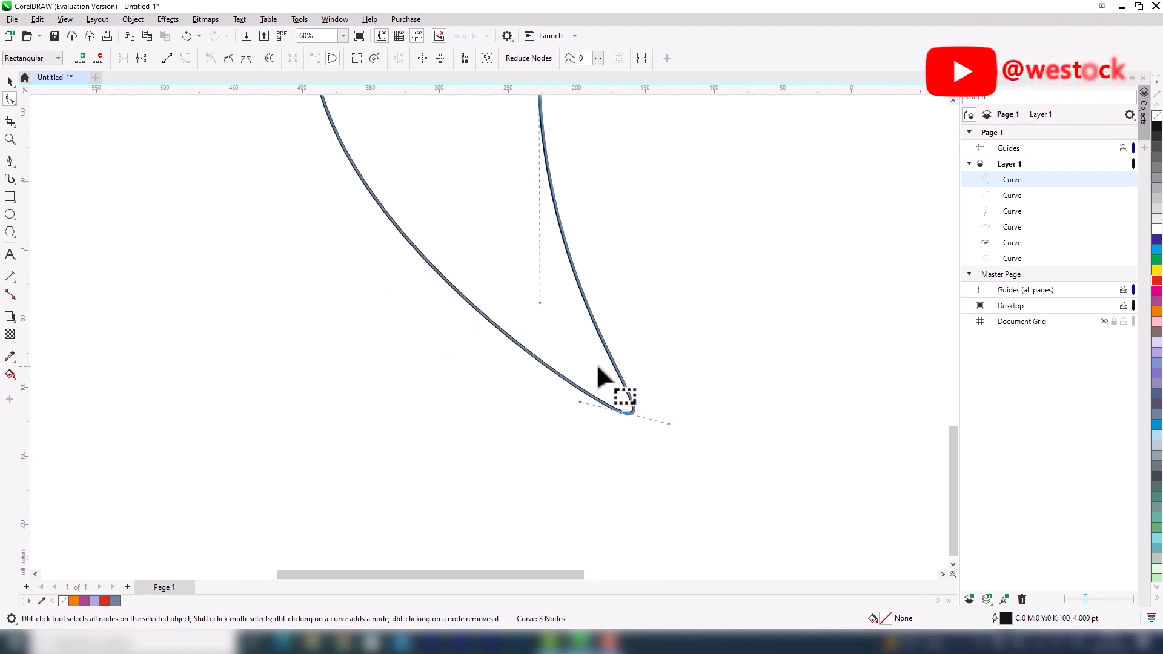
pyautogui.scroll(-3, 599, 380)
pyautogui.hotkey('ctrl', 'z')
# Add a node near the lower end of the leaf's left edge and move that edge's end node close to the other open end
pyautogui.scroll(3, 609, 385)
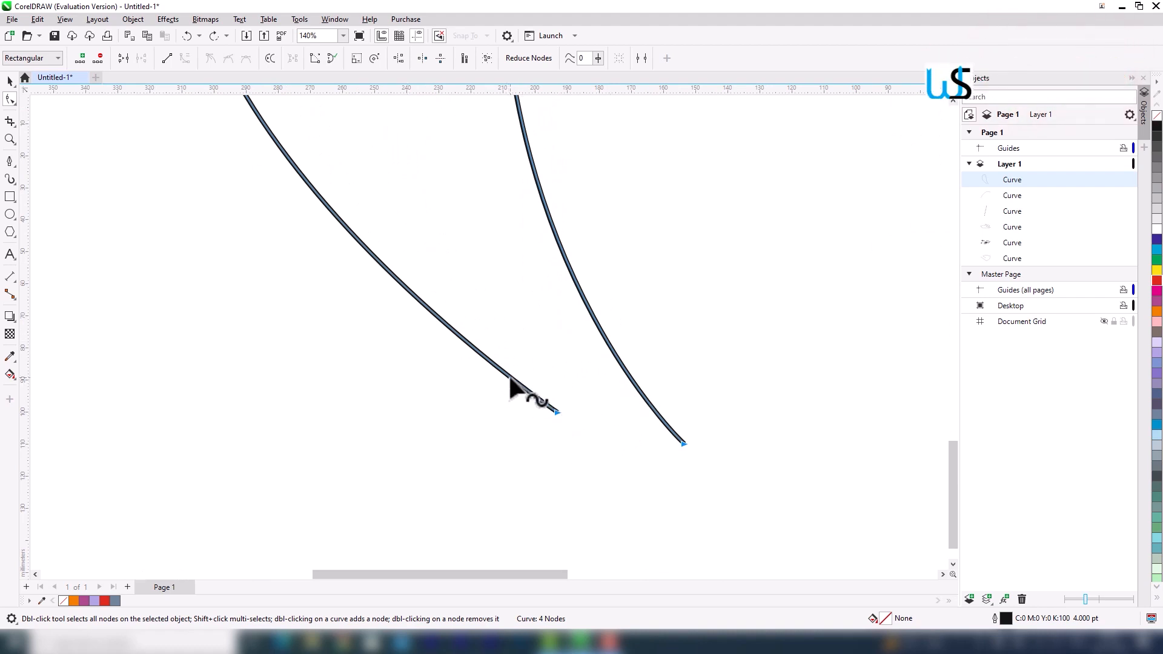
pyautogui.doubleClick(509, 376)
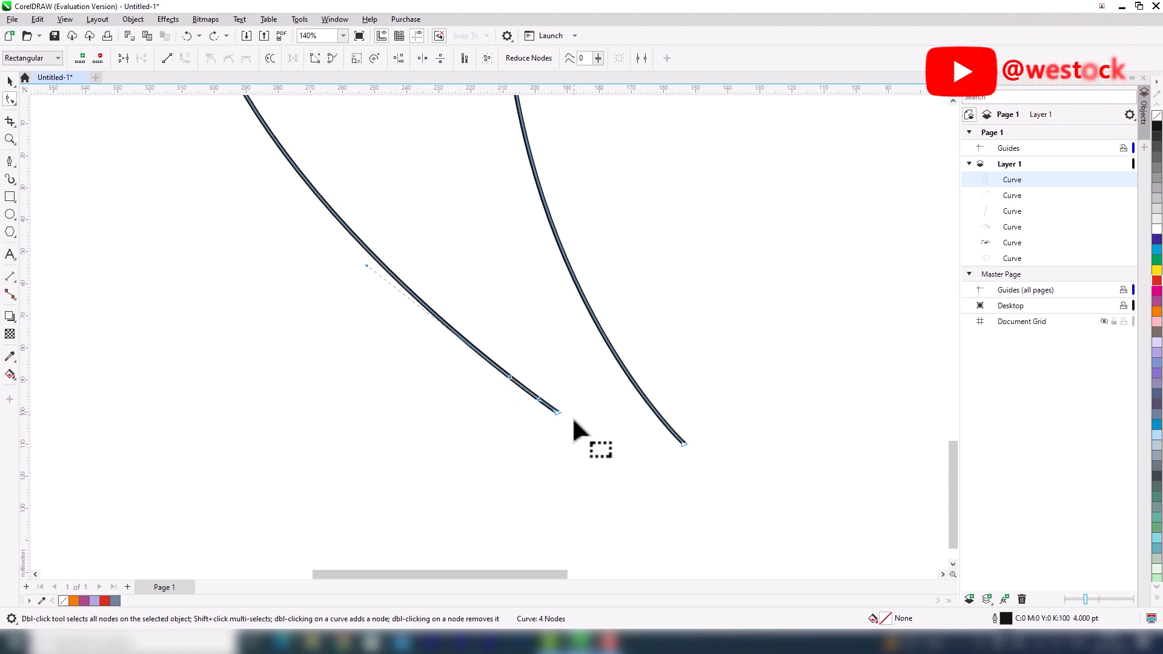
pyautogui.moveTo(566, 414); pyautogui.dragTo(678, 453)
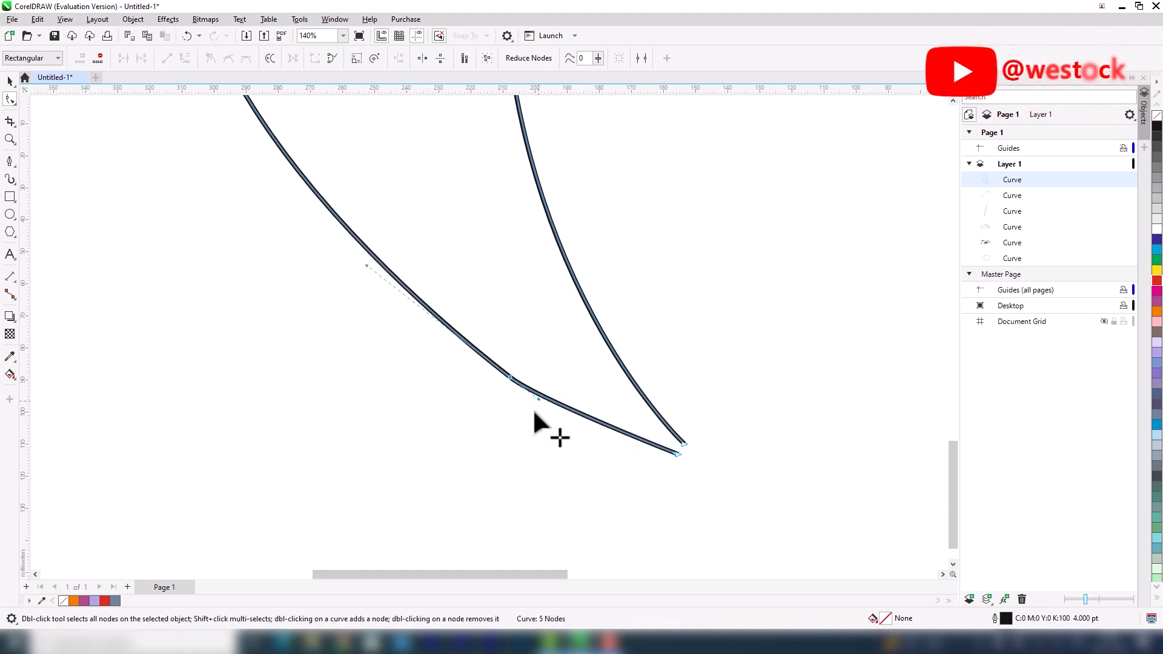
# Smooth the leaf's new end segment with its curve handle and move its end node onto the other end node to close the curve
pyautogui.moveTo(538, 403); pyautogui.dragTo(572, 421)
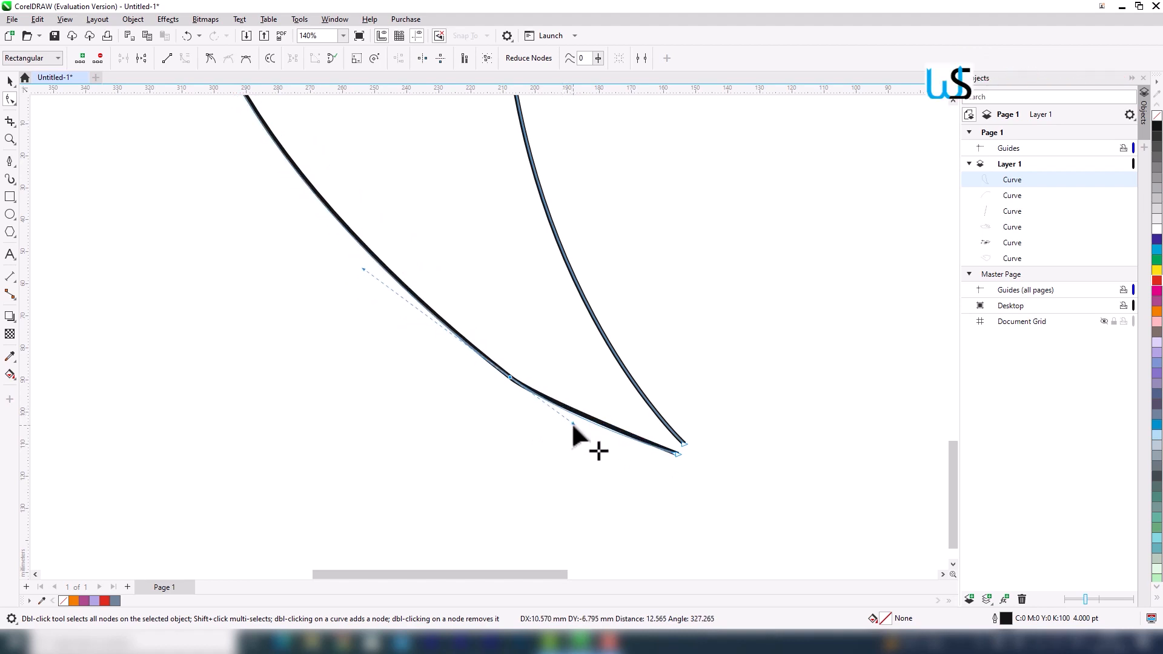
pyautogui.moveTo(671, 449)
pyautogui.mouseDown()
pyautogui.moveTo(643, 450)
pyautogui.moveTo(682, 447)
pyautogui.mouseUp()
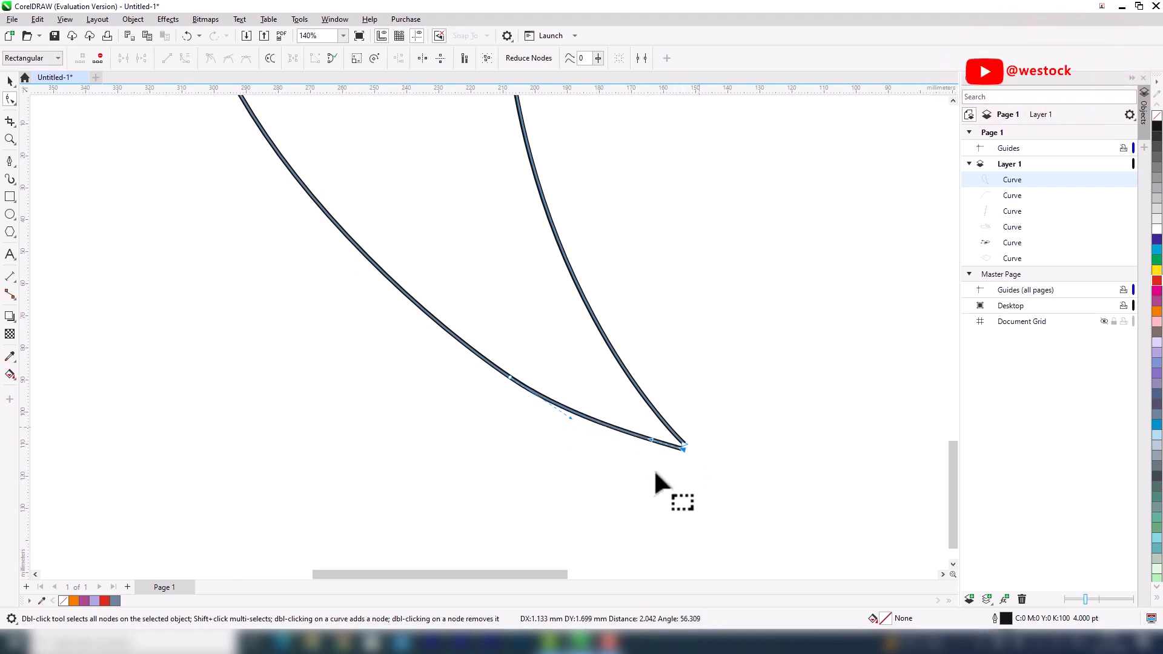
pyautogui.rightClick(680, 451)
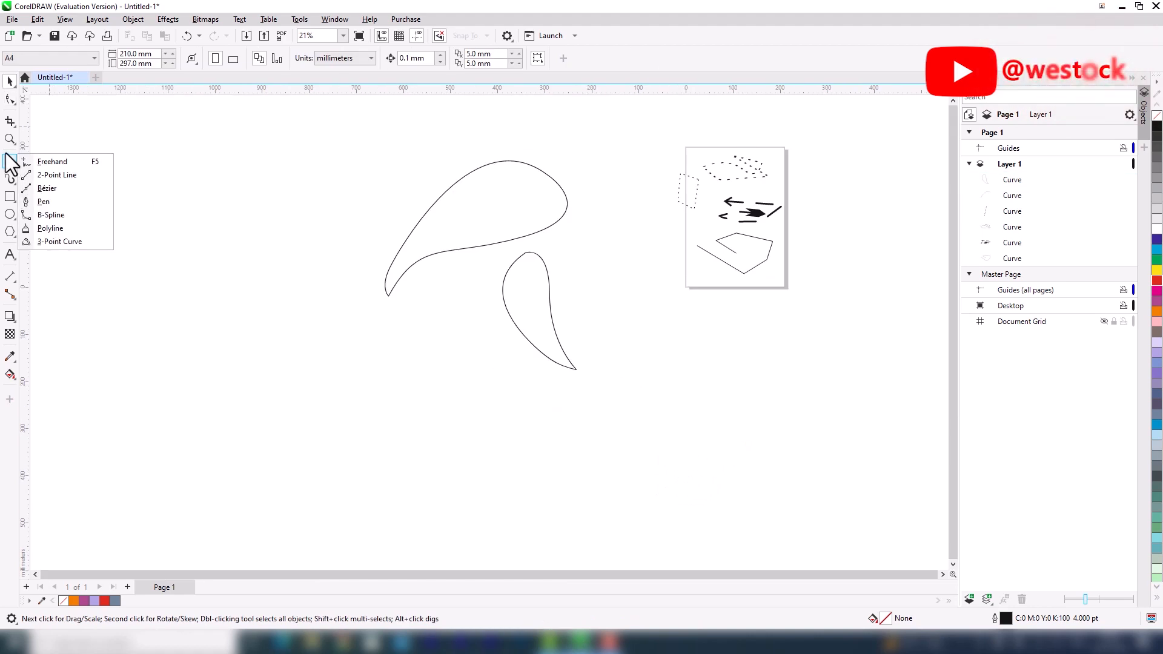
pyautogui.click(11, 164)
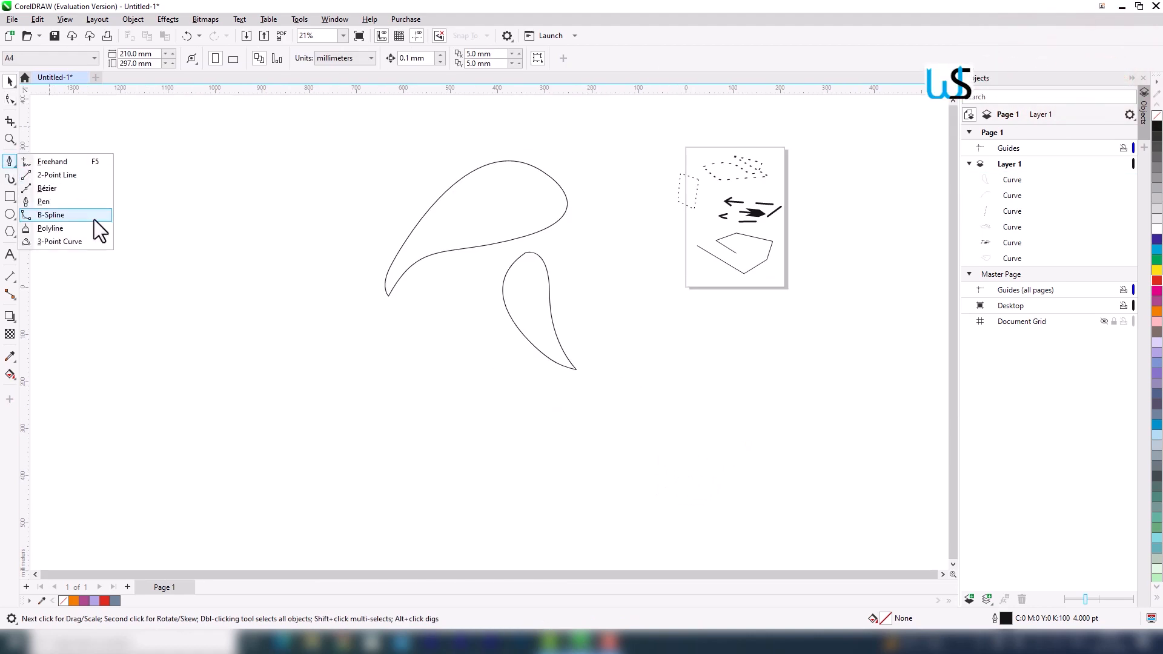
pyautogui.click(85, 201)
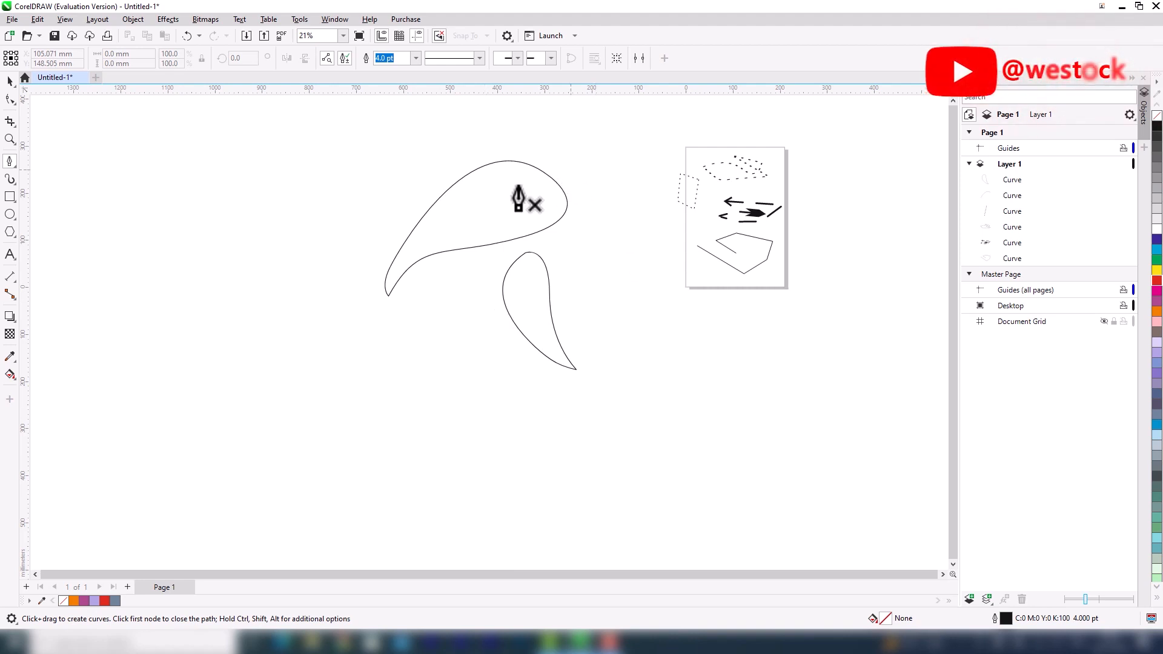
pyautogui.scroll(2, 534, 188)
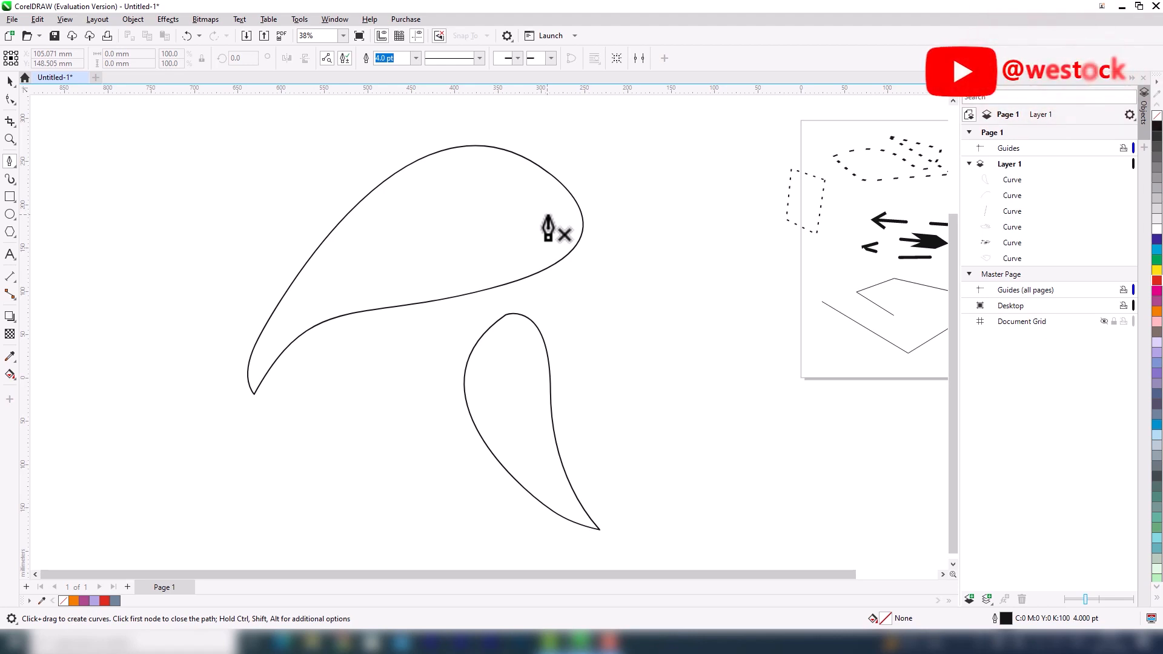
# Fill the large and the small closed leaf curves with cyan (C:100 M:0 Y:0 K:0) and deselect them
pyautogui.press('space')
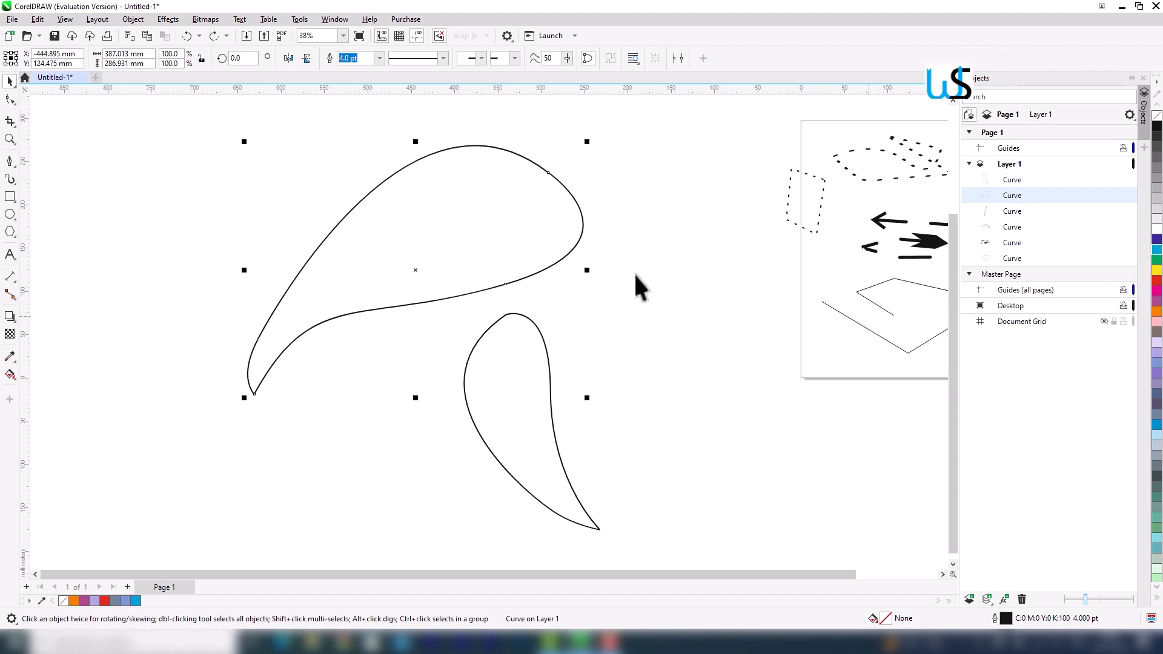
pyautogui.click(1157, 250)
pyautogui.click(502, 388)
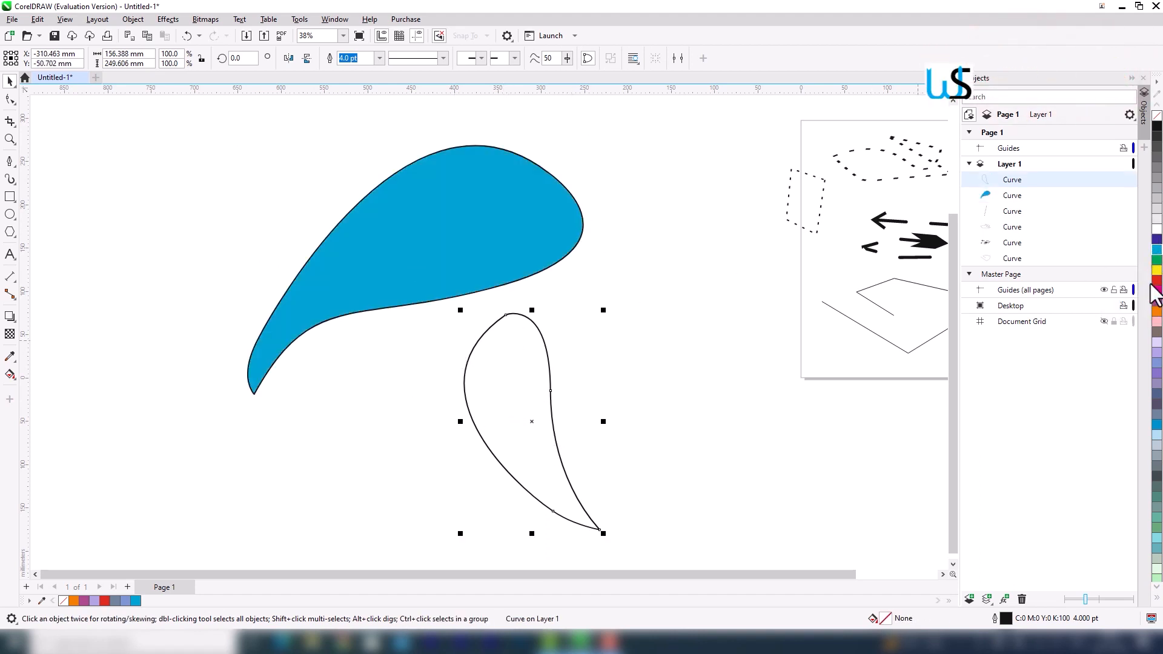
pyautogui.click(1157, 254)
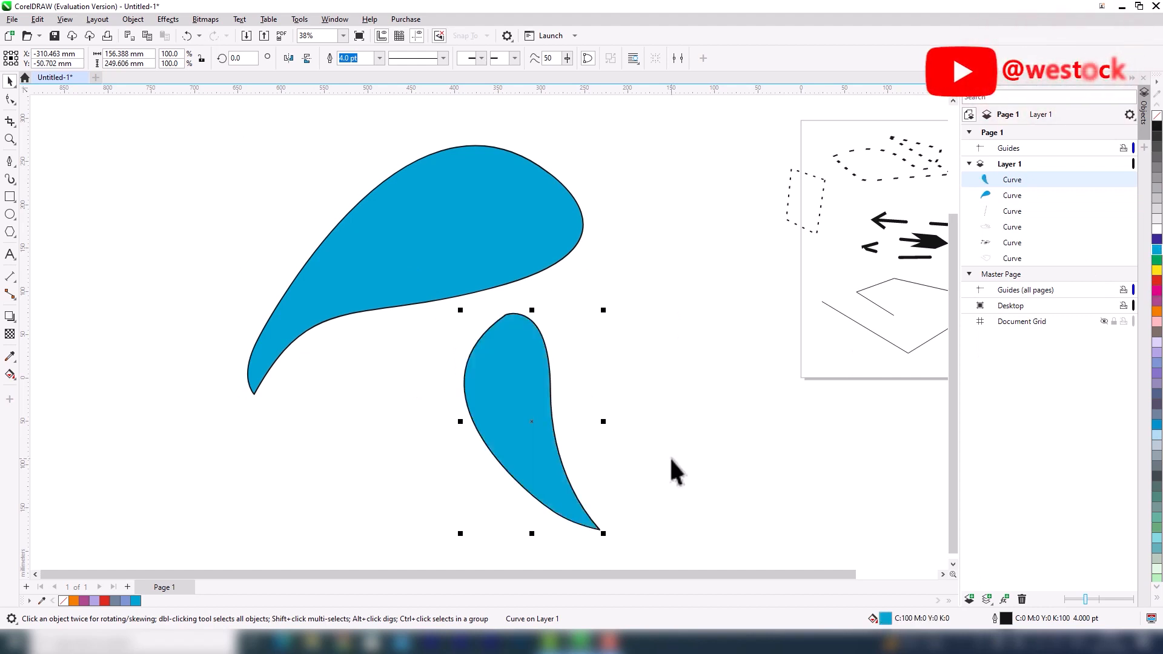
pyautogui.click(670, 456)
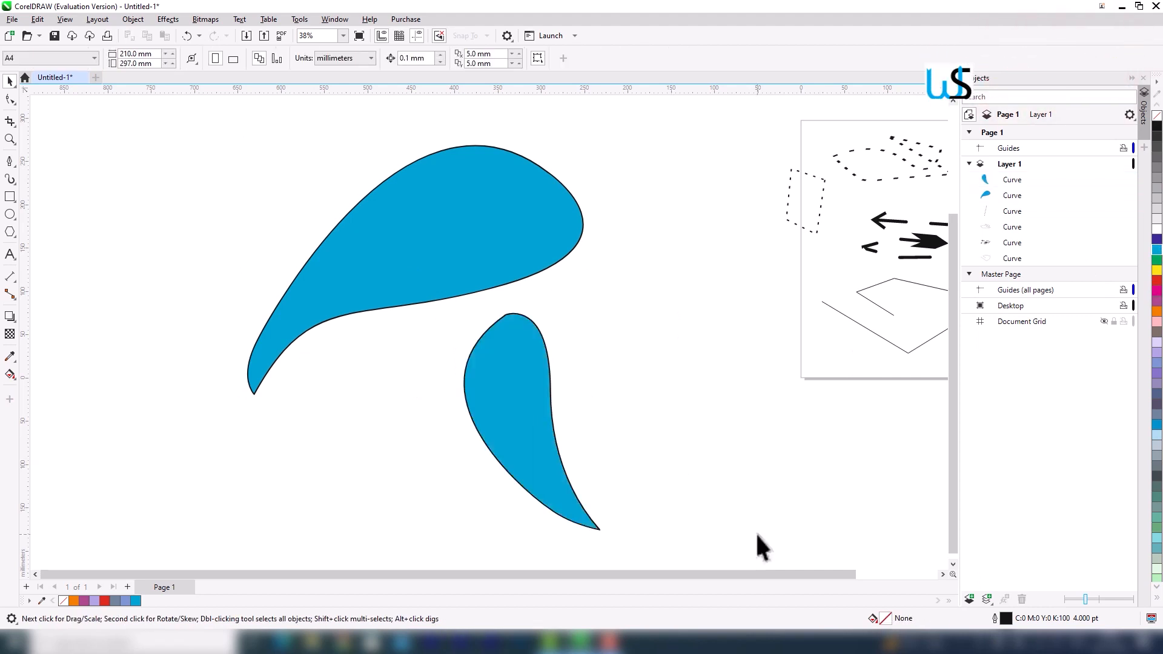